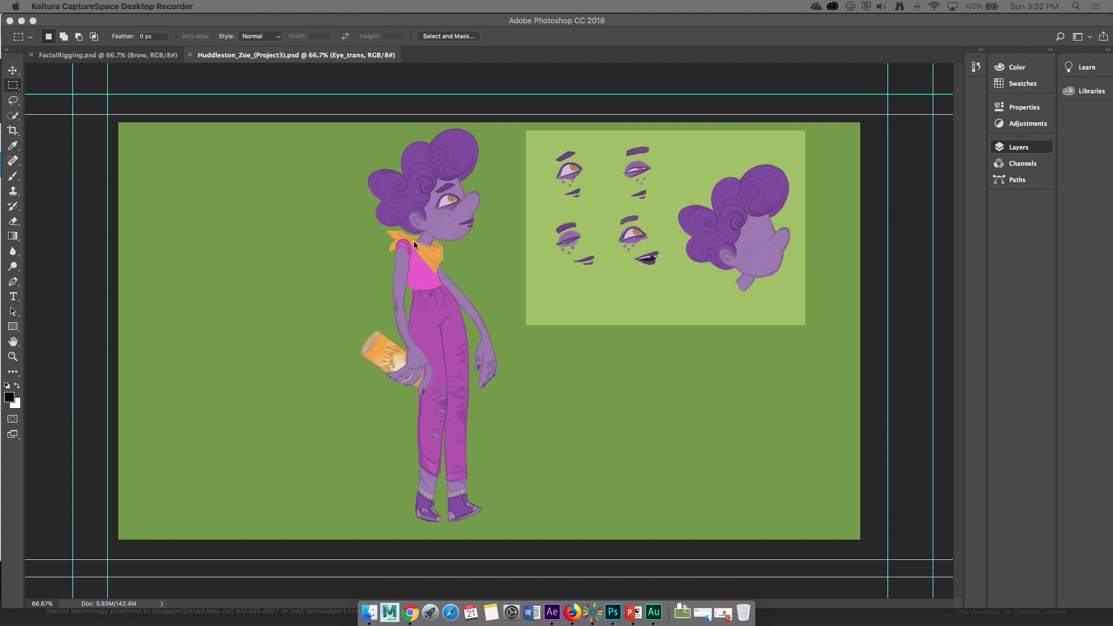
Step: Switch to the FacialRigging.psd document, then hide the Eyes and Brows groups and expand the Mouths group
click(138, 56)
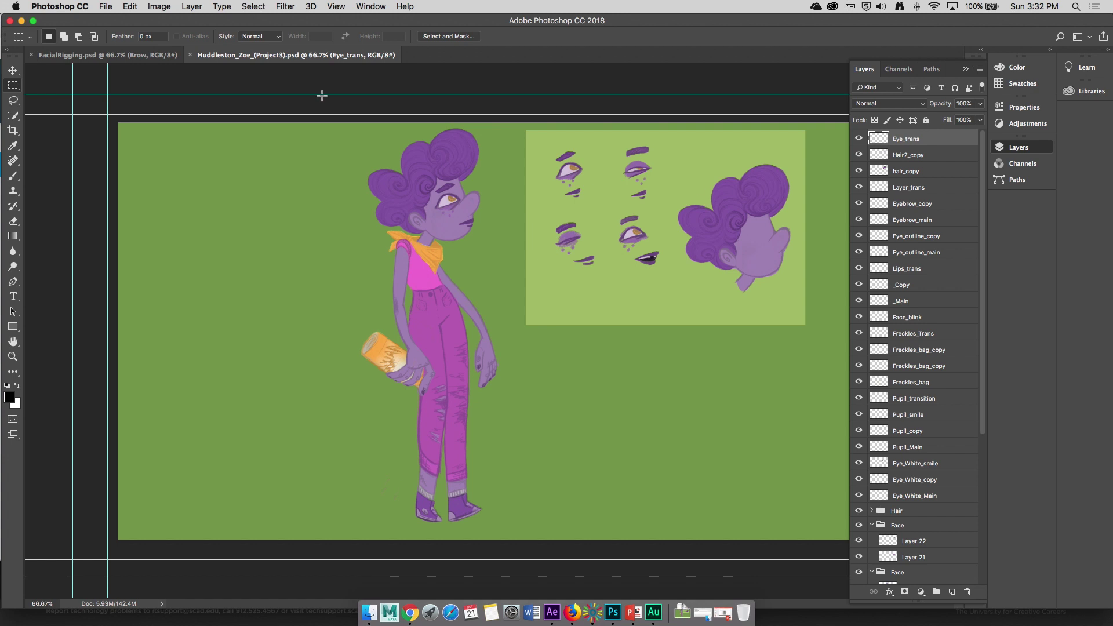
click(145, 56)
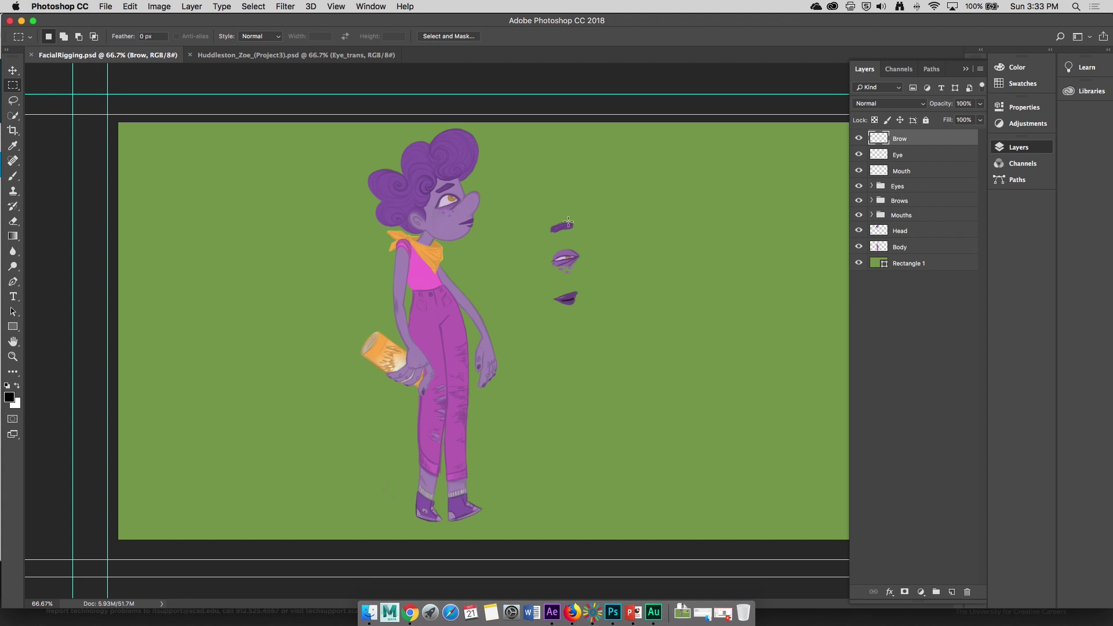
mouse_move(858, 138)
mouse_down()
mouse_move(860, 196)
mouse_move(858, 138)
mouse_up()
click(860, 200)
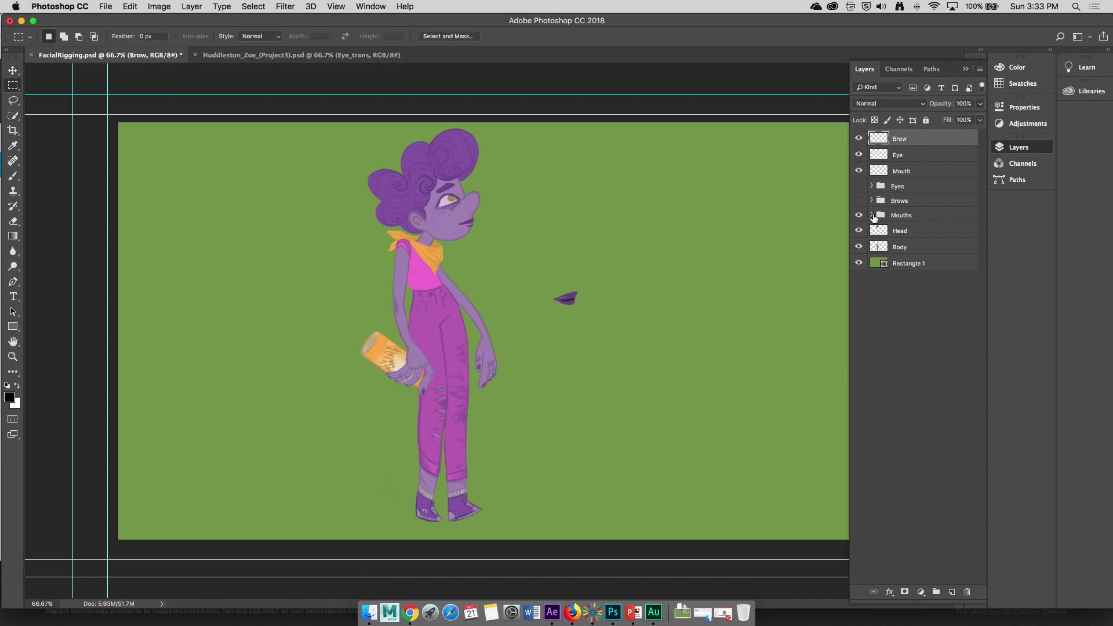
click(871, 215)
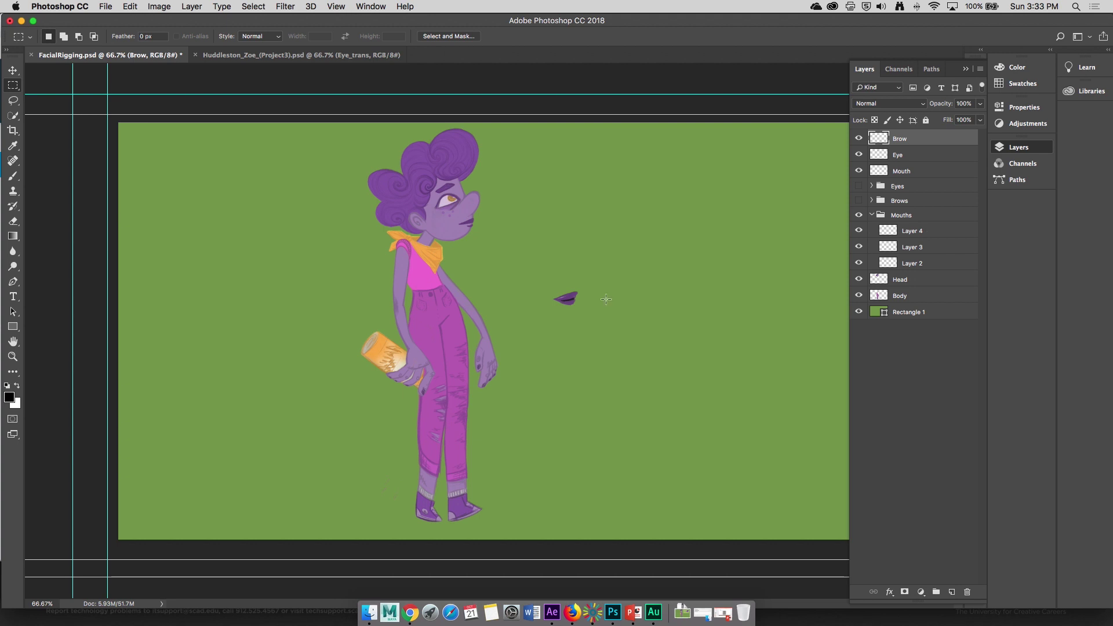
Step: Examine the overlapping mouth shapes on Layer 4, Layer 2 and Layer 3 by shifting them temporarily and undoing the moves
key(super+space)
text(aud)
key(Escape)
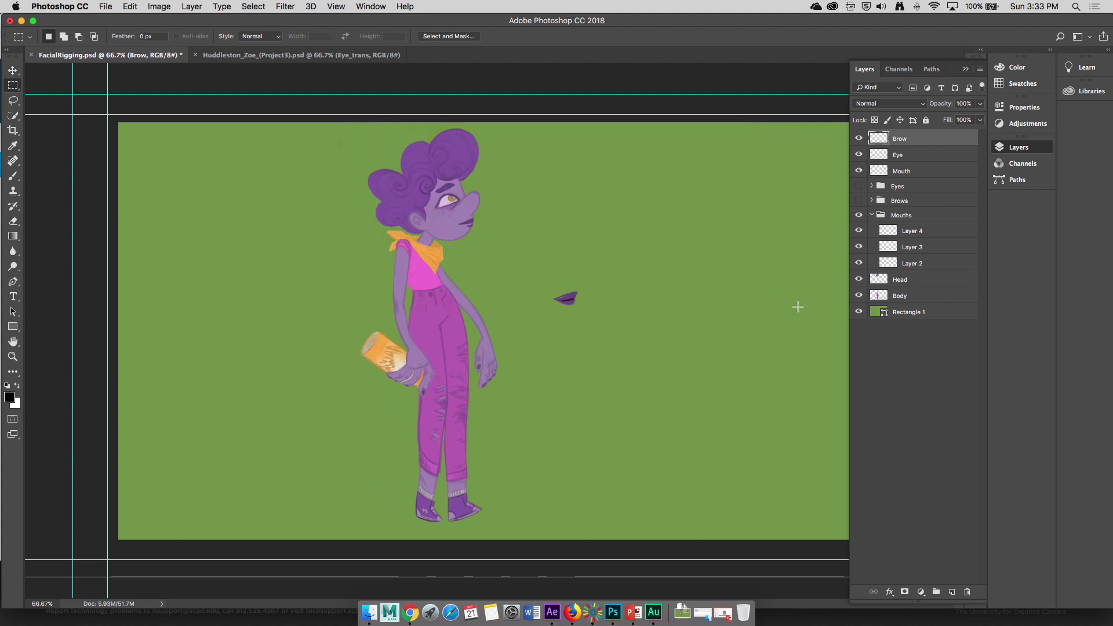
key(super+space)
key(super+space)
drag(573, 309, 638, 250)
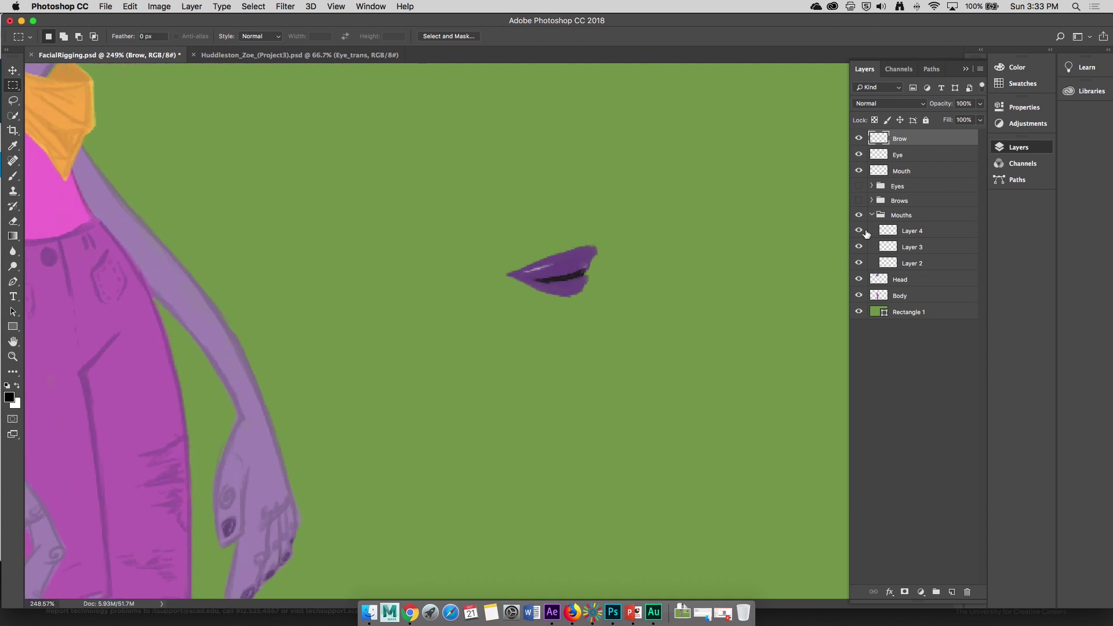
click(894, 217)
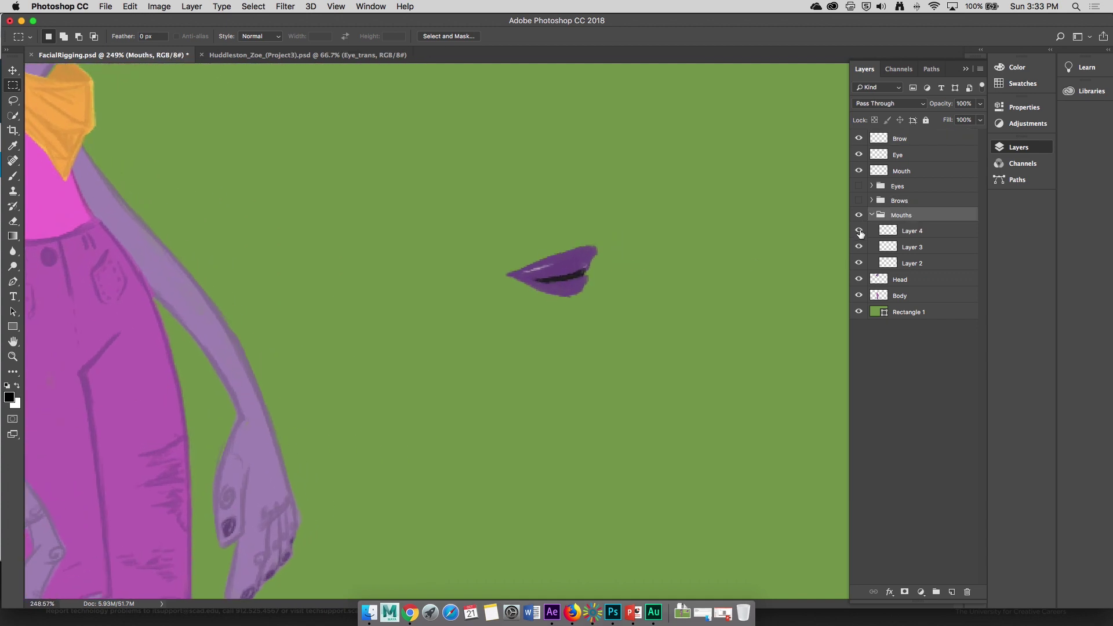
key(v)
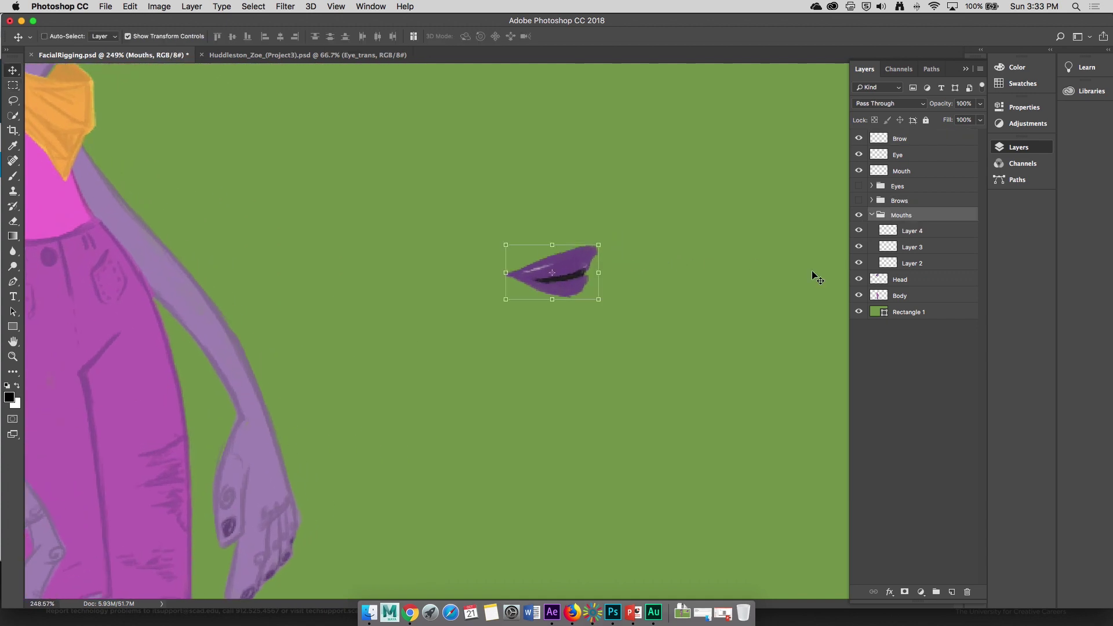
click(924, 240)
drag(632, 266, 551, 249)
key(super+z)
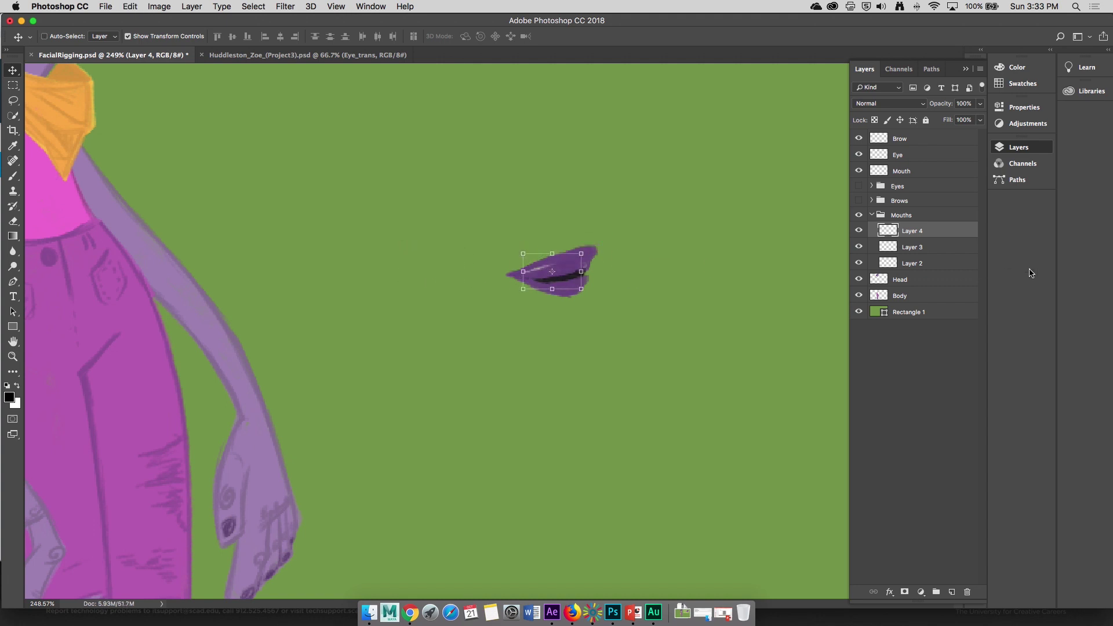
click(925, 261)
drag(654, 276, 597, 275)
click(915, 252)
drag(700, 270, 676, 273)
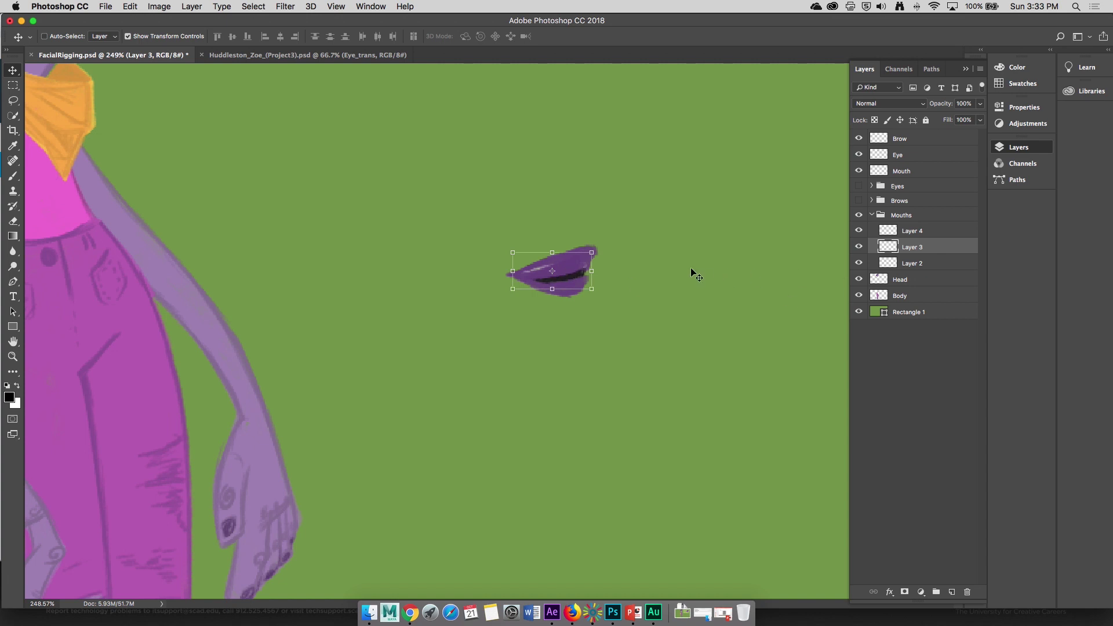
click(909, 263)
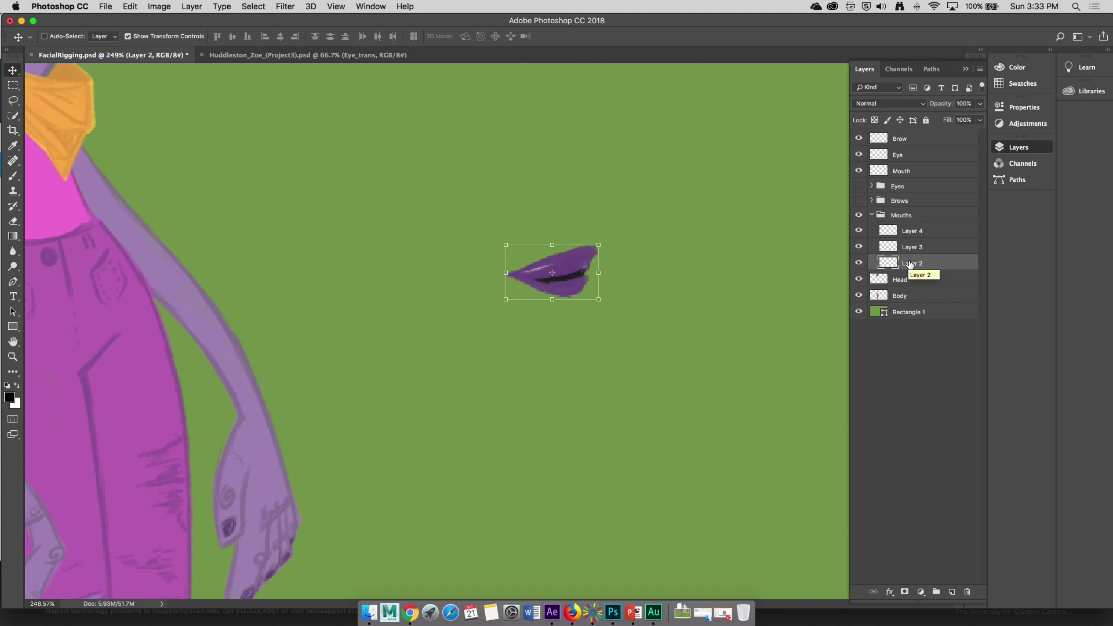
right_click(909, 263)
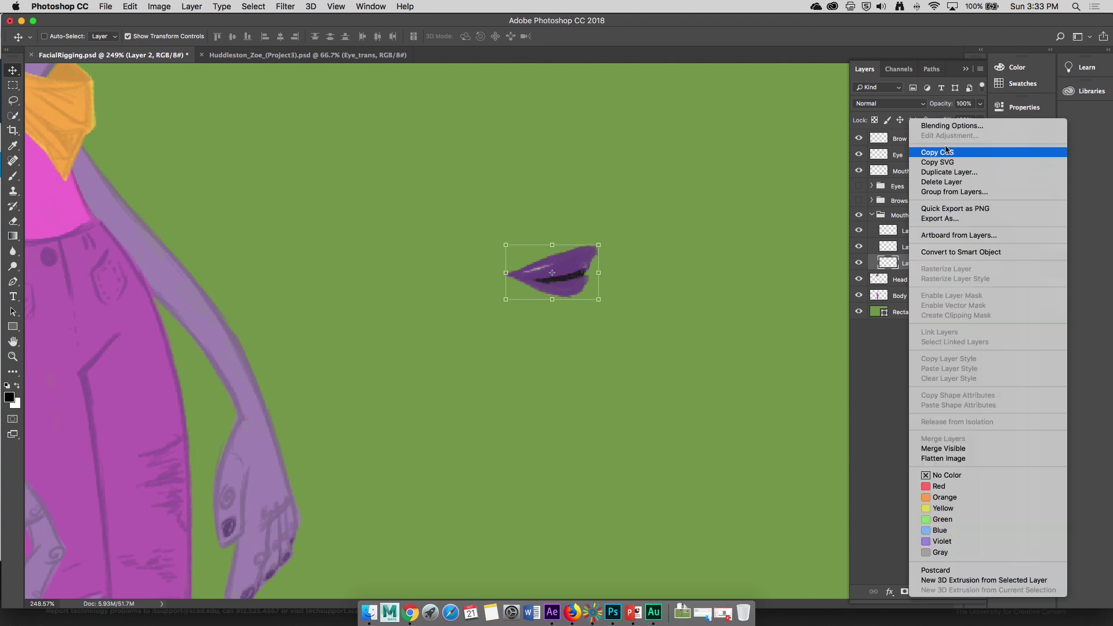
click(898, 263)
right_click(910, 263)
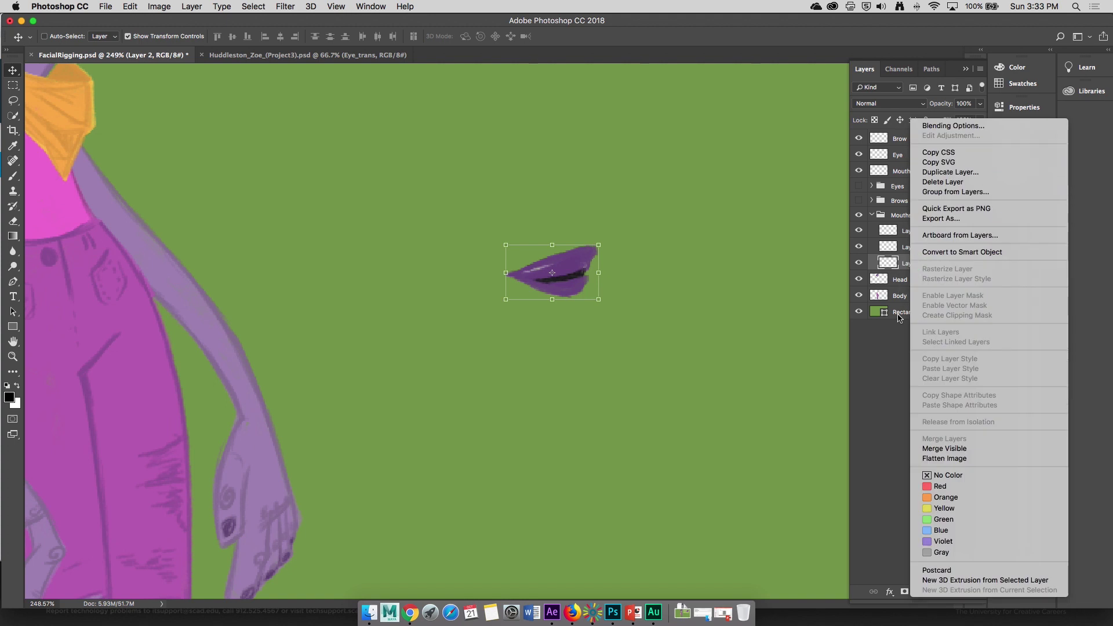
click(890, 409)
Step: Rename Layer 2, Layer 3 and Layer 4 in the Mouths group to mouth_1, mouth_2 and mouth_3 respectively
double_click(913, 263)
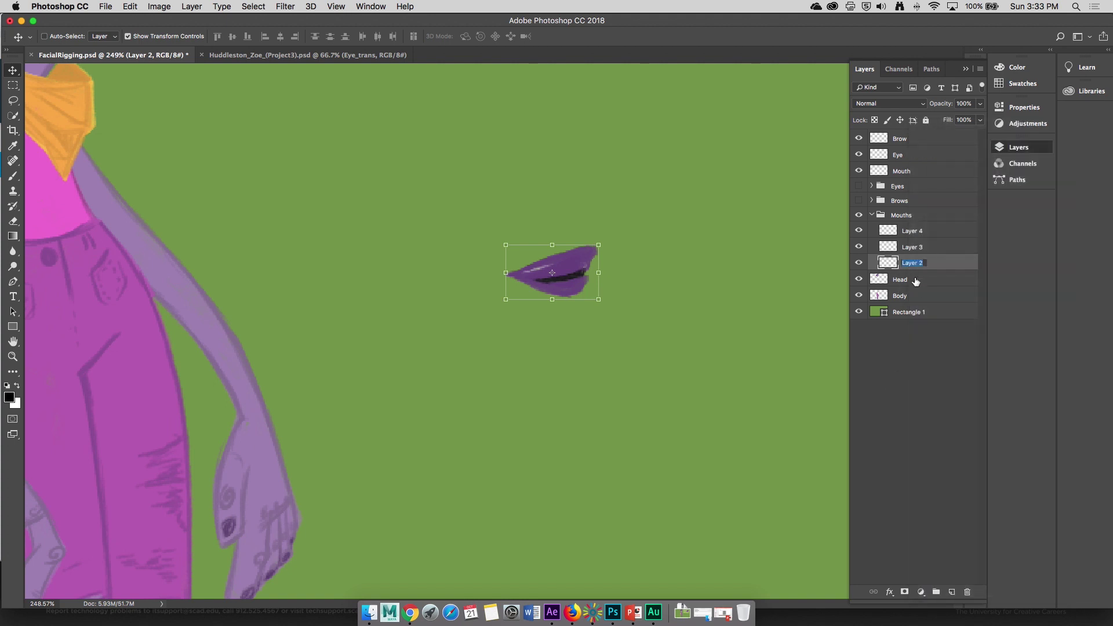
text(mouth_1)
key(Return)
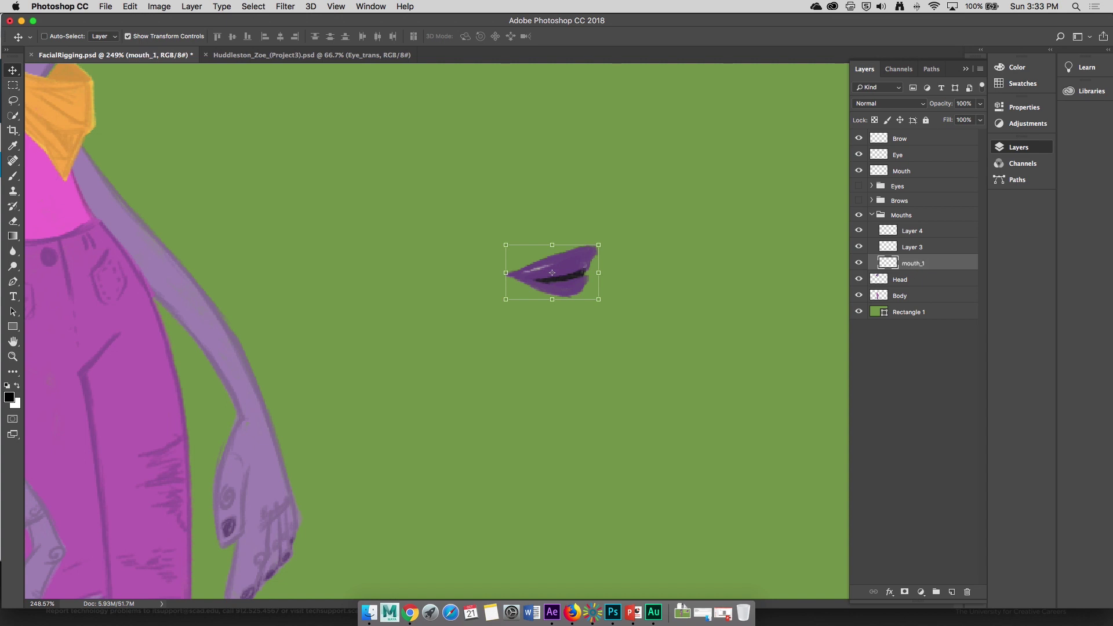
double_click(912, 247)
text(mouth_2)
key(Return)
double_click(911, 231)
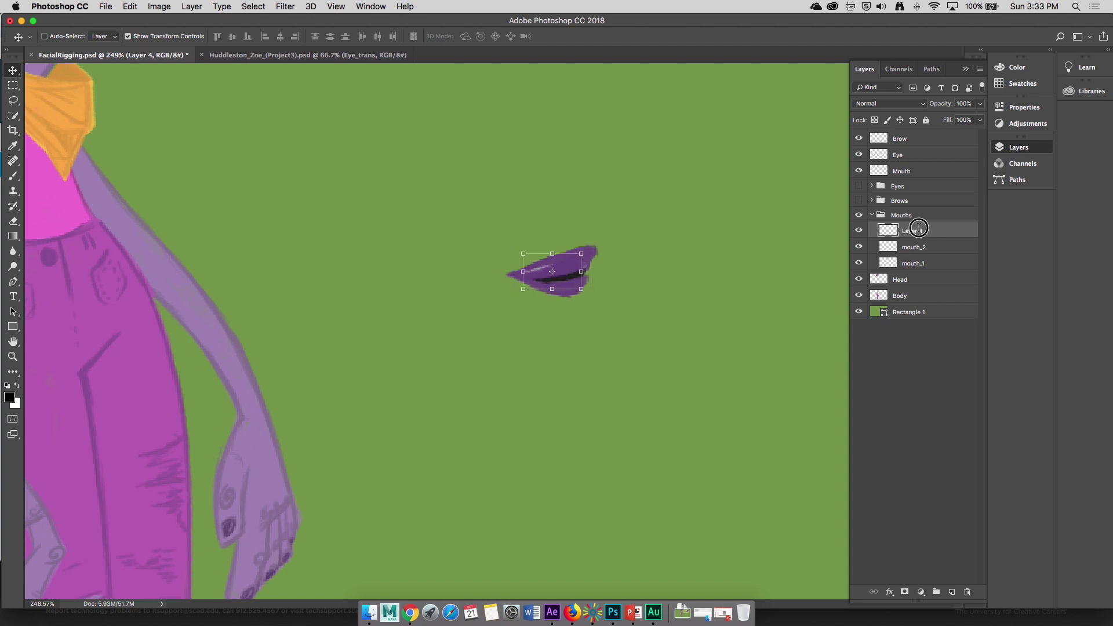
text(moutgh)
key(BackSpace)
key(Return)
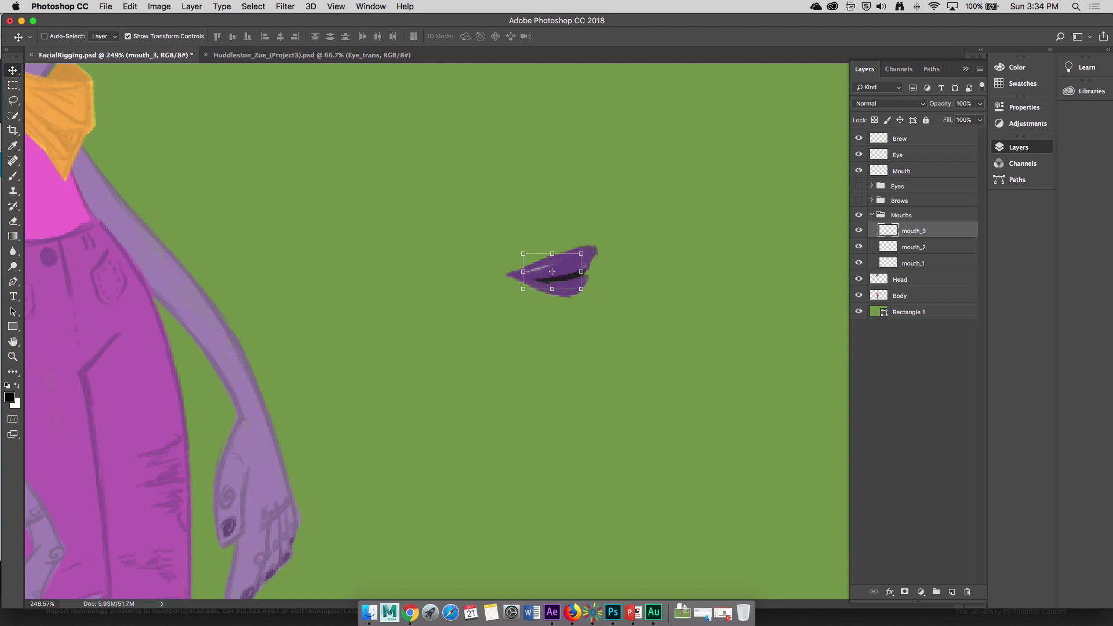
Step: Hide and collapse the Mouths group, and show and expand the Brows group to check its layers
click(859, 215)
click(871, 215)
click(859, 201)
click(871, 200)
drag(594, 139, 608, 497)
click(859, 216)
click(859, 232)
click(859, 232)
click(859, 216)
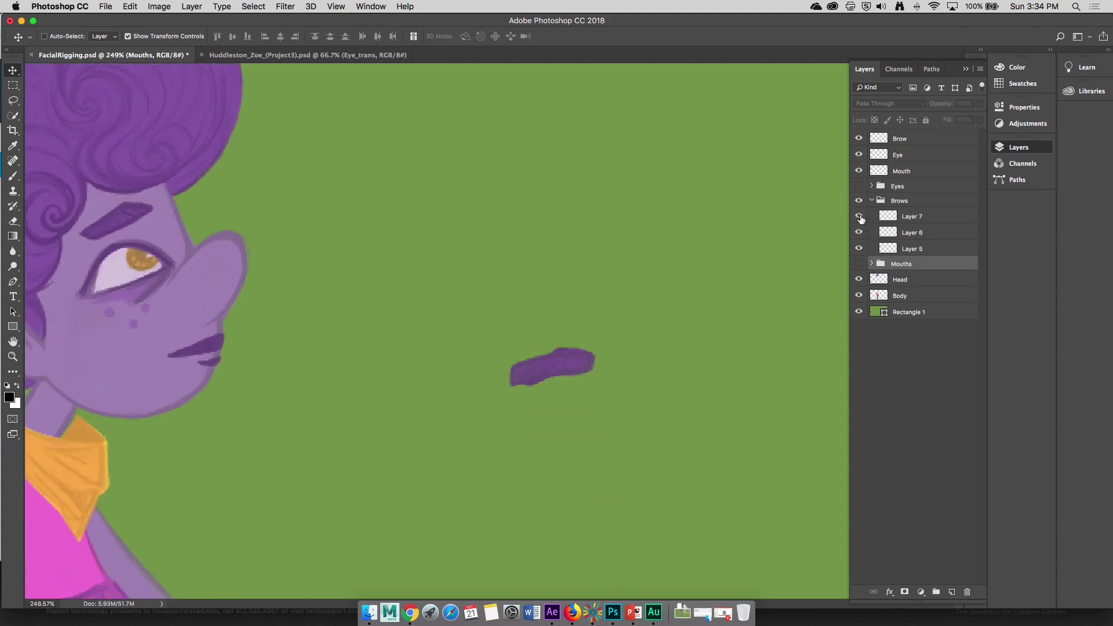
Step: Rename Layer 5, Layer 6 and Layer 7 in the Brows group to brow_1, brow_2 and brow_3 respectively
click(912, 249)
double_click(913, 249)
text(brow_1)
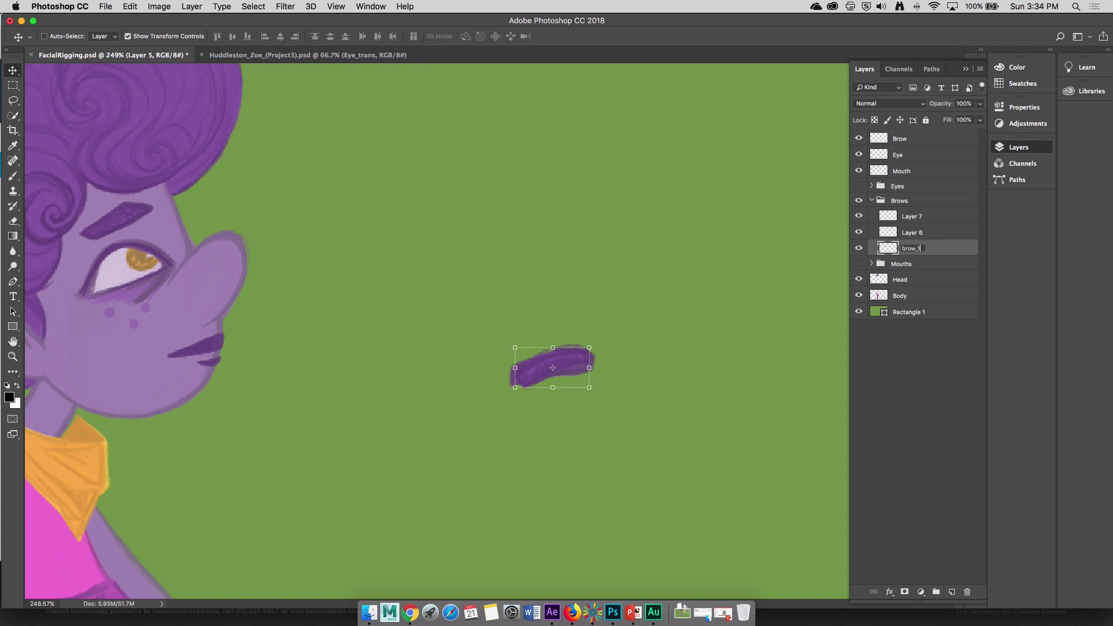
key(Return)
double_click(915, 231)
text(br)
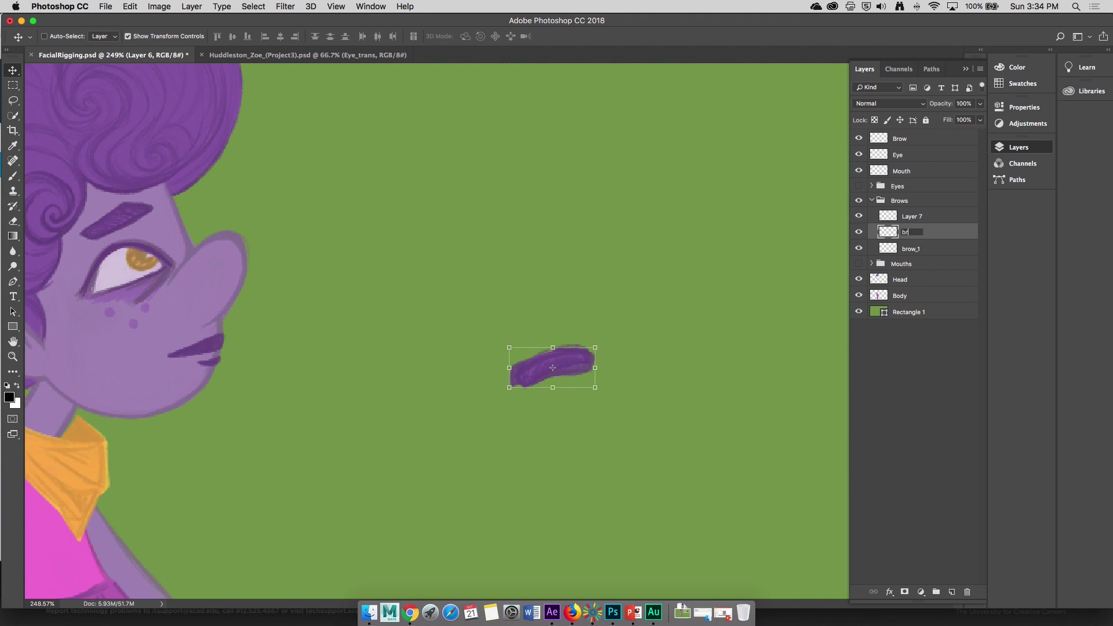
text(ow_2)
key(Return)
double_click(920, 219)
text(b)
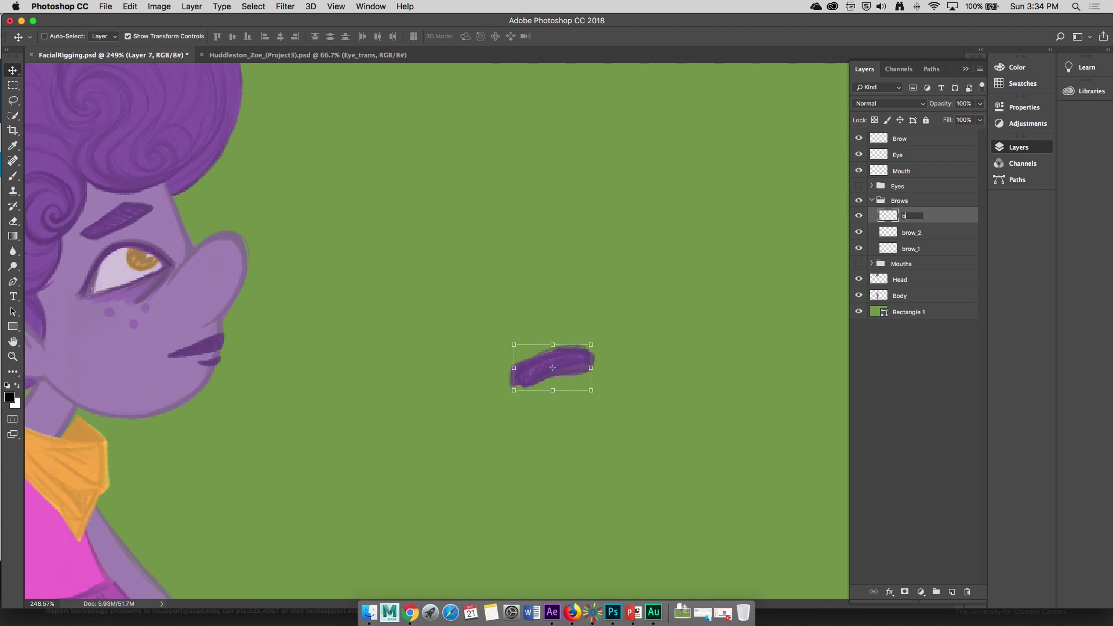
text(row_3)
key(Return)
Step: Show and expand the Eyes group, and check its lowest layer by moving it temporarily and undoing the move
click(878, 186)
click(859, 186)
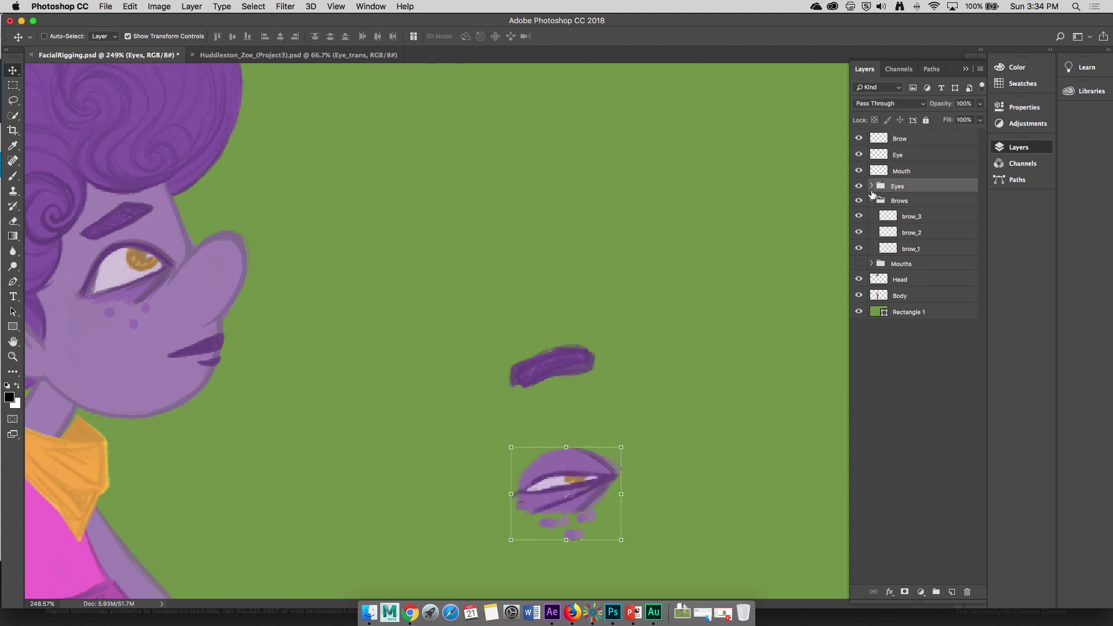
click(871, 186)
click(911, 204)
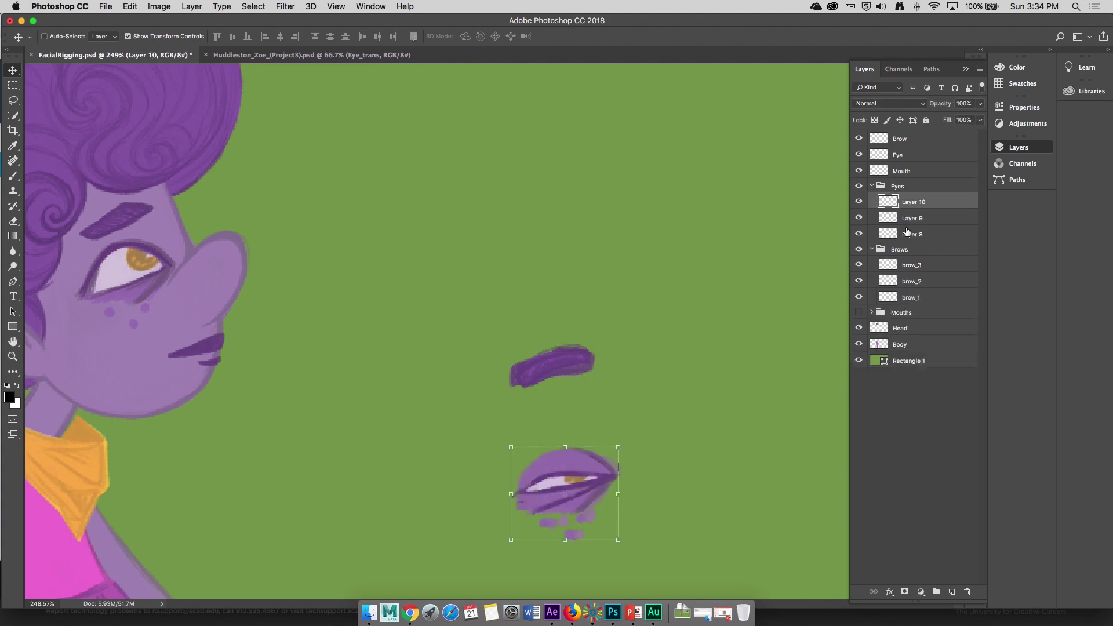
click(906, 233)
drag(742, 410, 577, 455)
key(super+z)
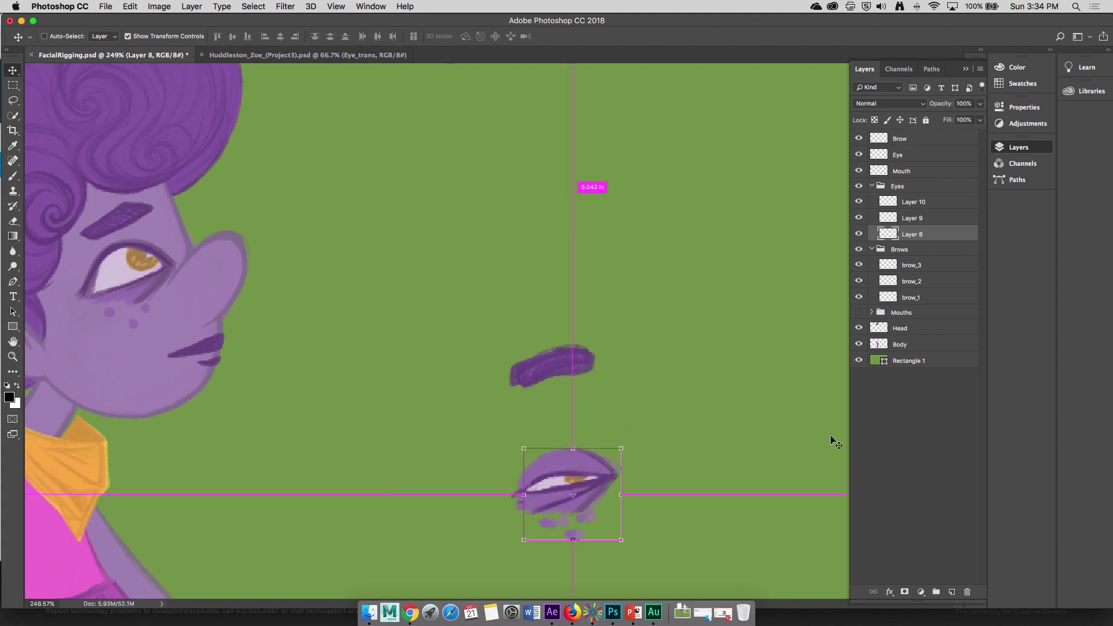
Step: Rename Layer 8, Layer 9 and Layer 10 in the Eyes group to eye_1, eye_2 and eye_3 respectively
double_click(913, 233)
text(eye_01)
key(Return)
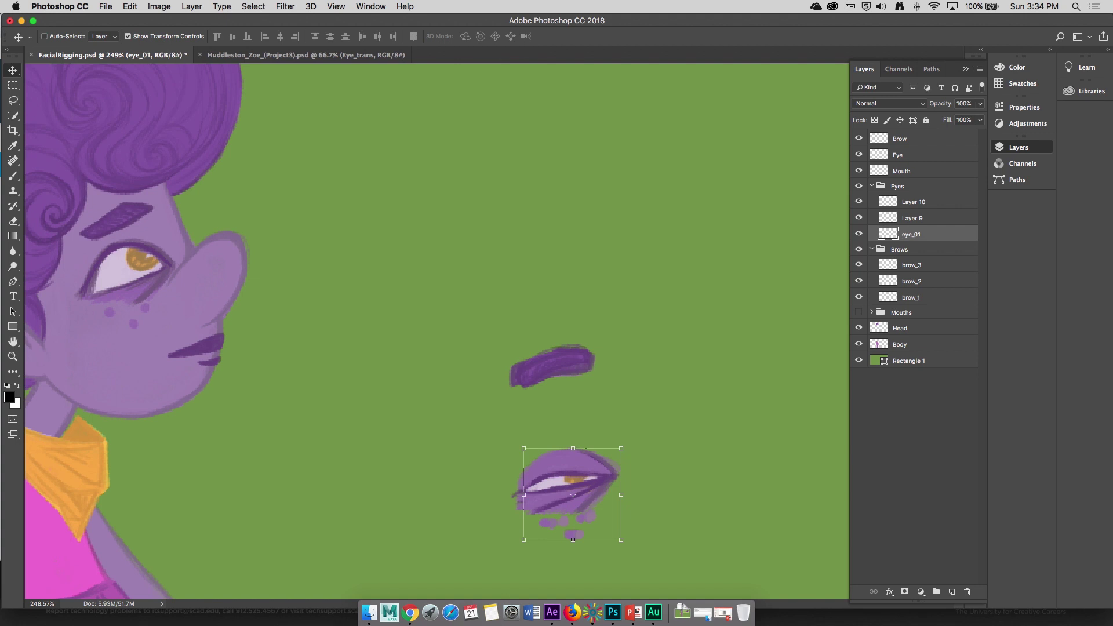
click(918, 234)
key(Return)
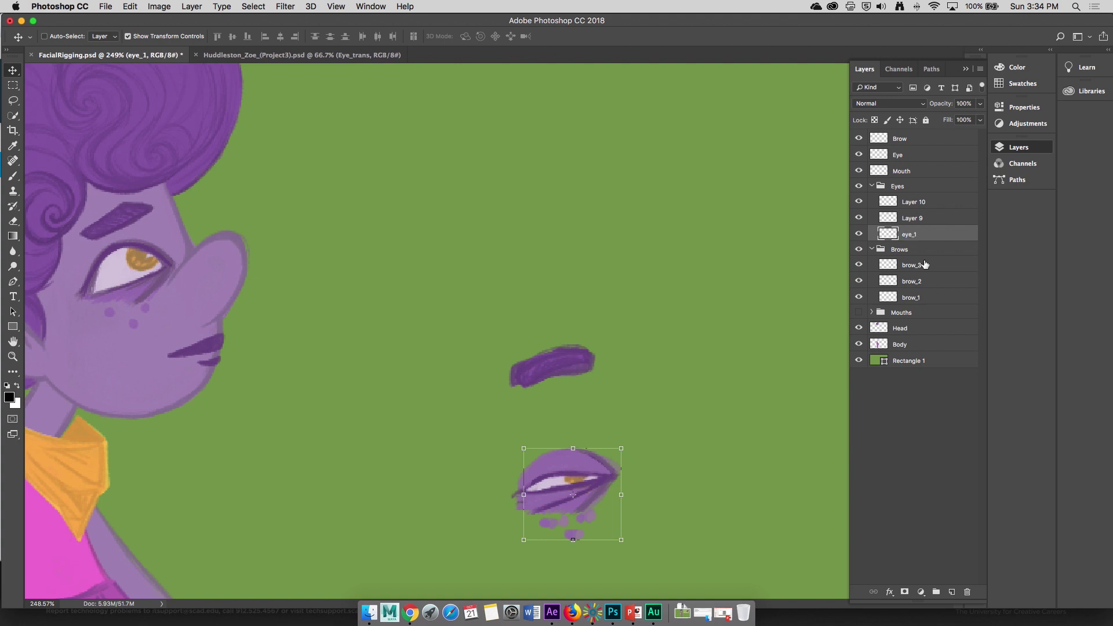
double_click(916, 218)
text(eye_2)
key(Return)
double_click(918, 202)
text(eye_3)
key(Return)
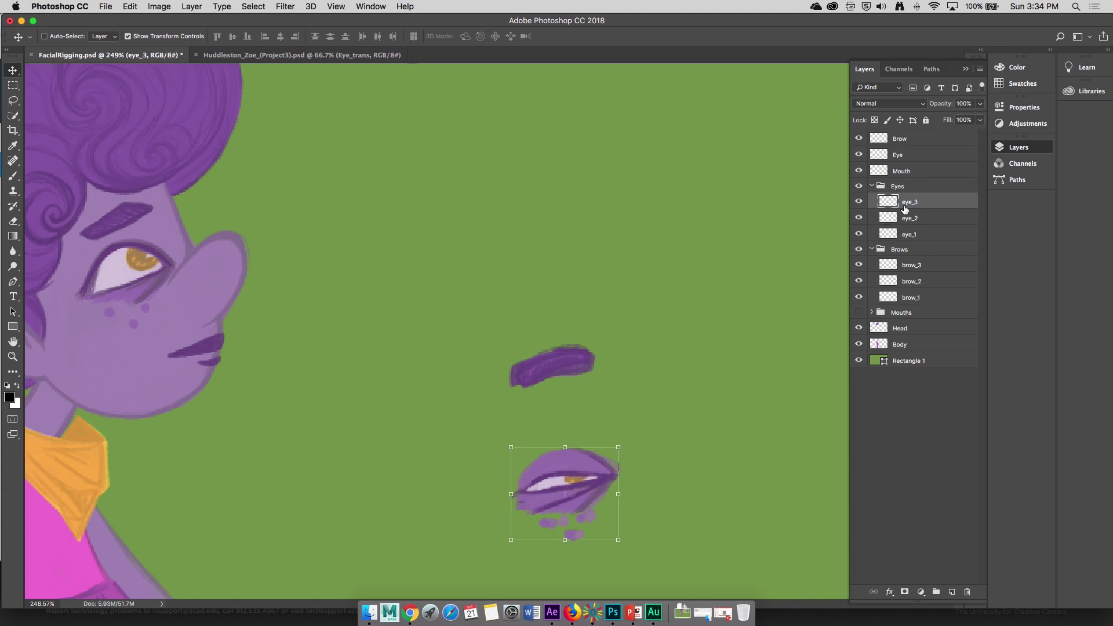
Step: Tidy the layer list with the Eyes and Brows groups collapsed and Mouths visible again, and save FacialRigging.psd
click(872, 186)
click(872, 200)
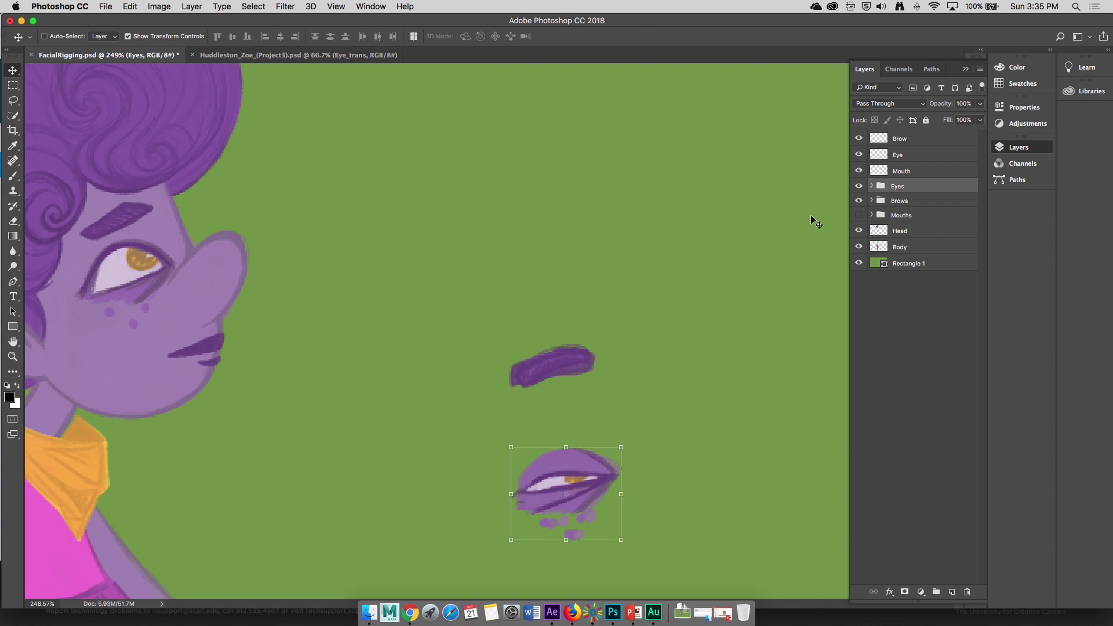
click(858, 215)
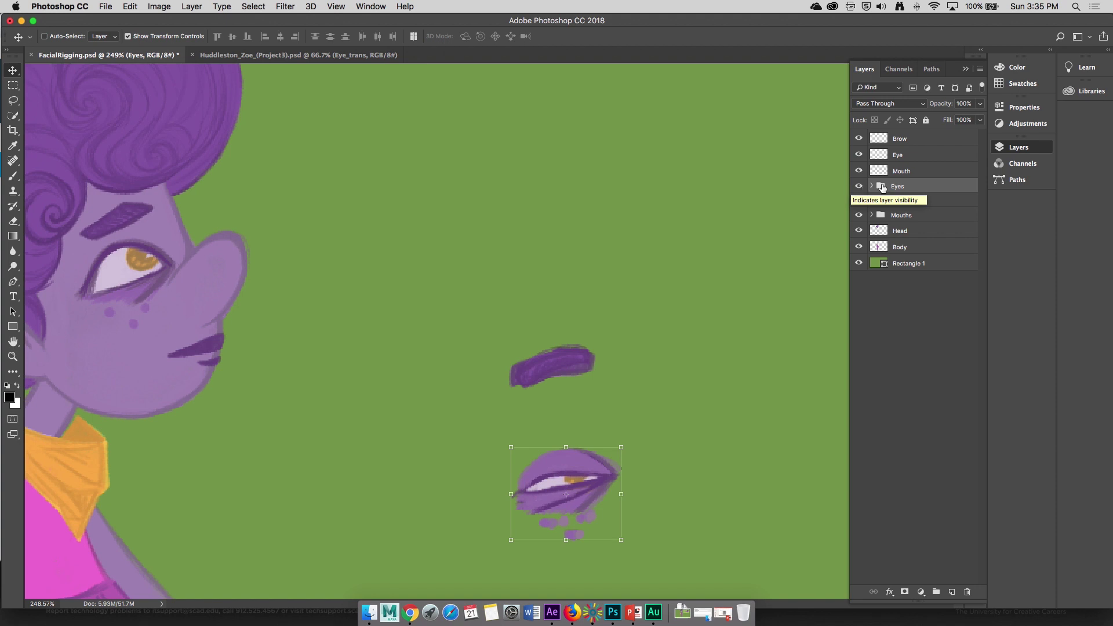
click(872, 186)
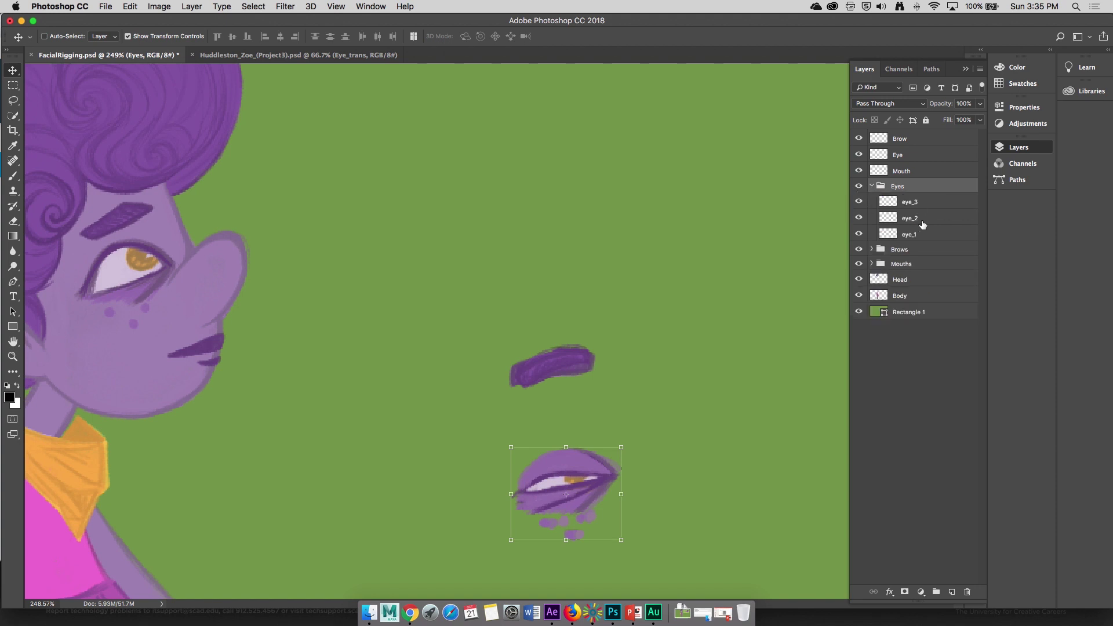
click(871, 185)
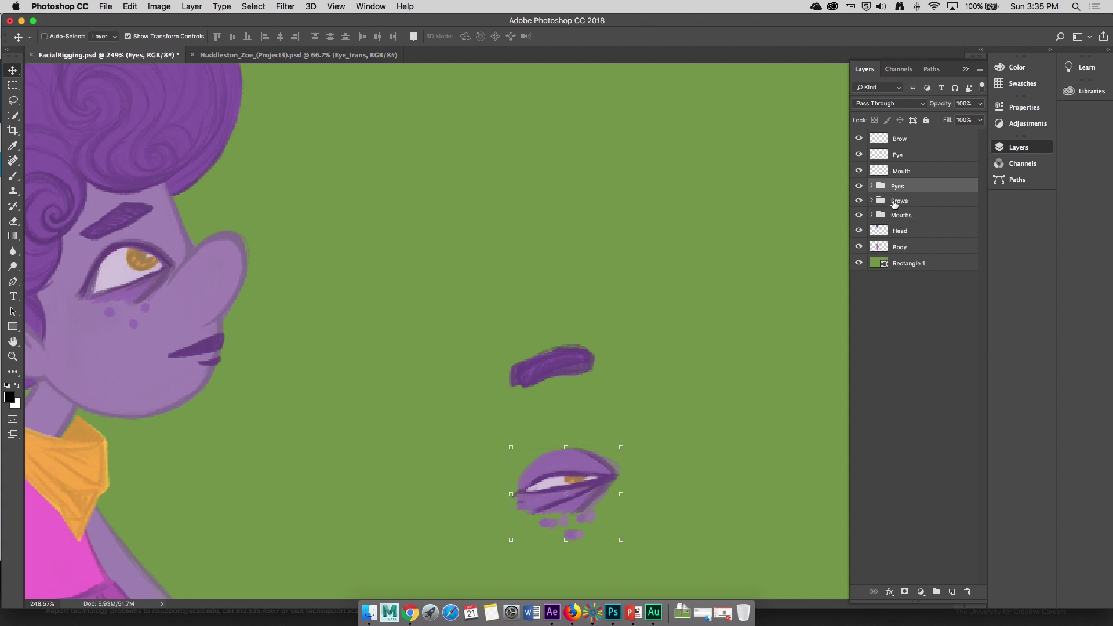
click(105, 6)
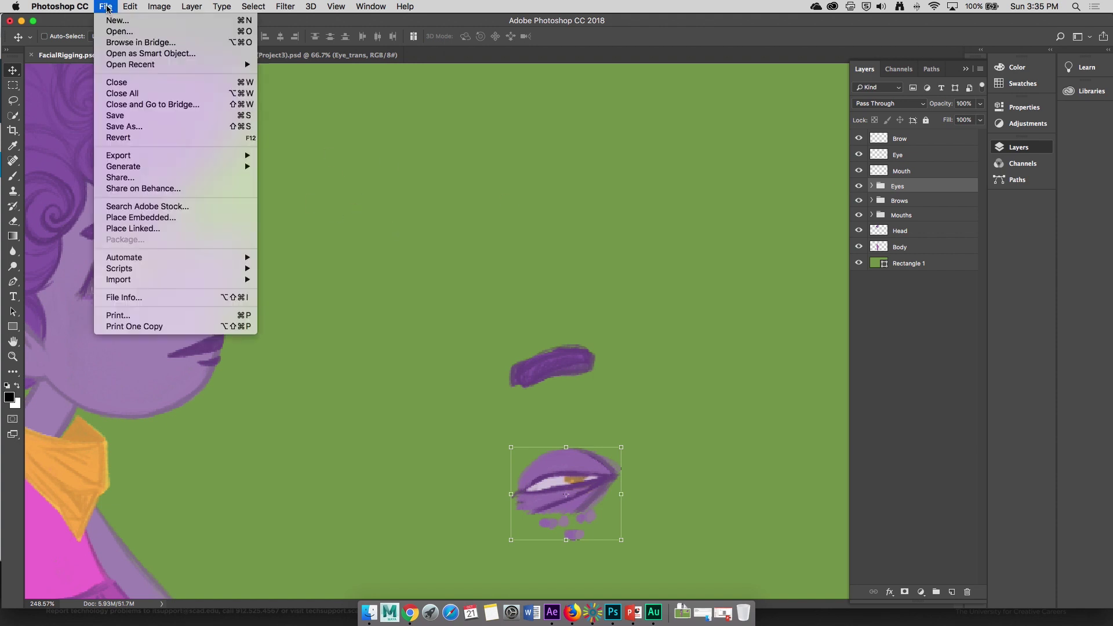
click(138, 116)
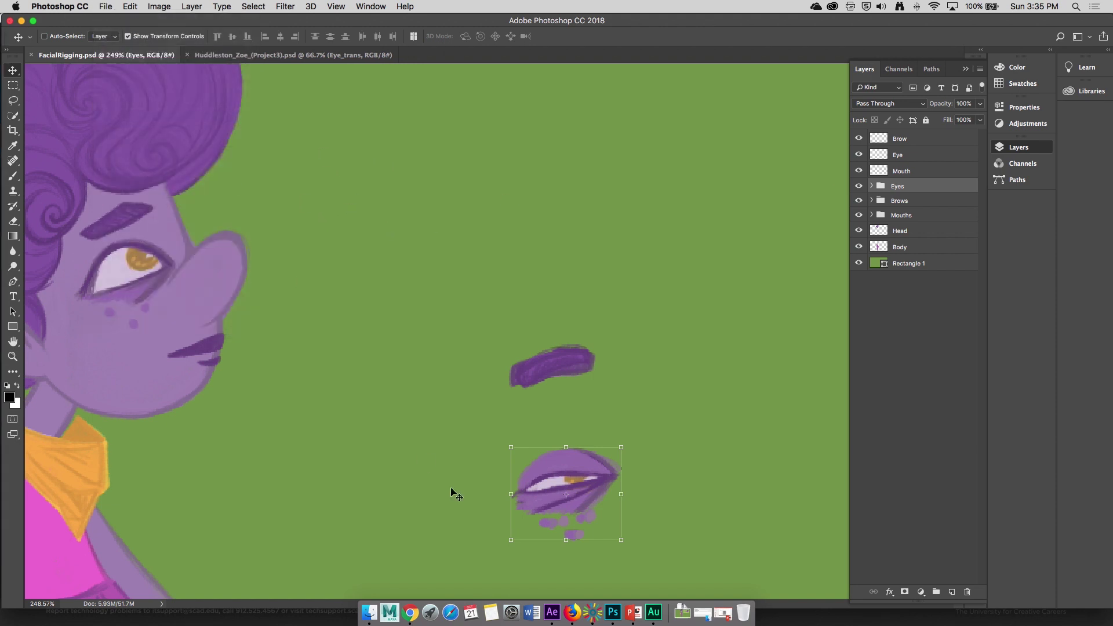
Step: Switch to After Effects and enlarge the Project panel's height so its contents can be listed
click(550, 613)
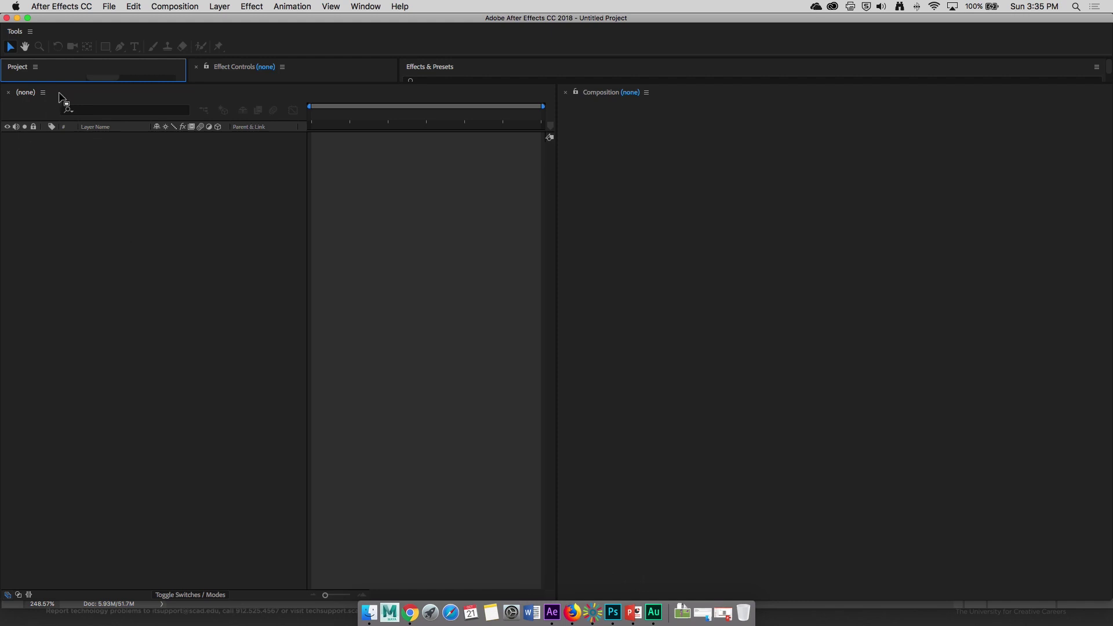
drag(62, 87, 54, 233)
click(79, 199)
double_click(139, 209)
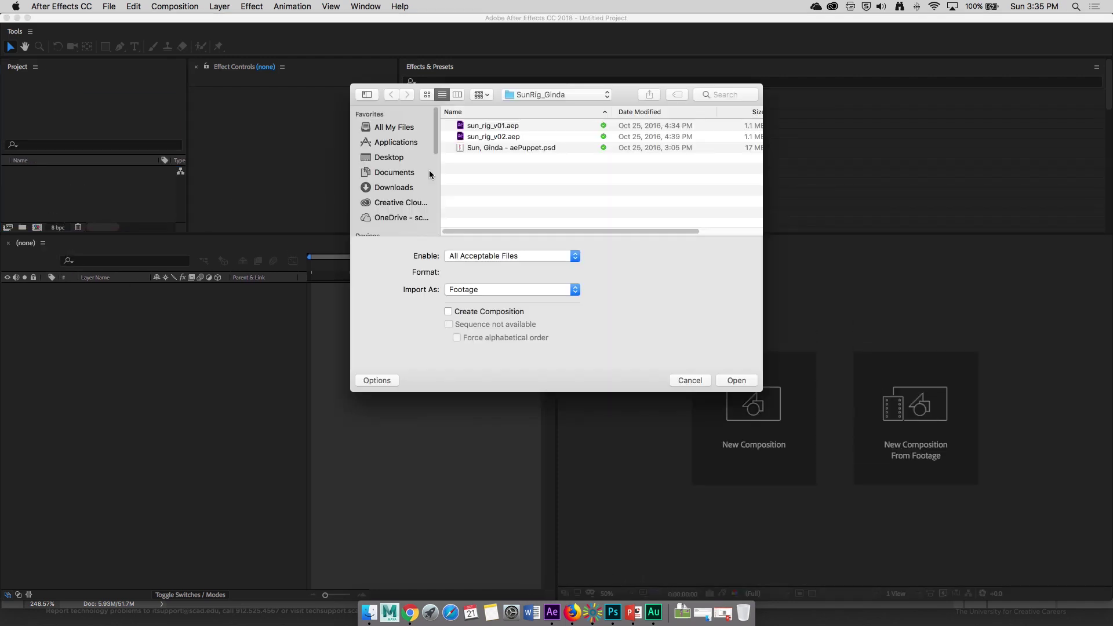
click(565, 96)
click(550, 101)
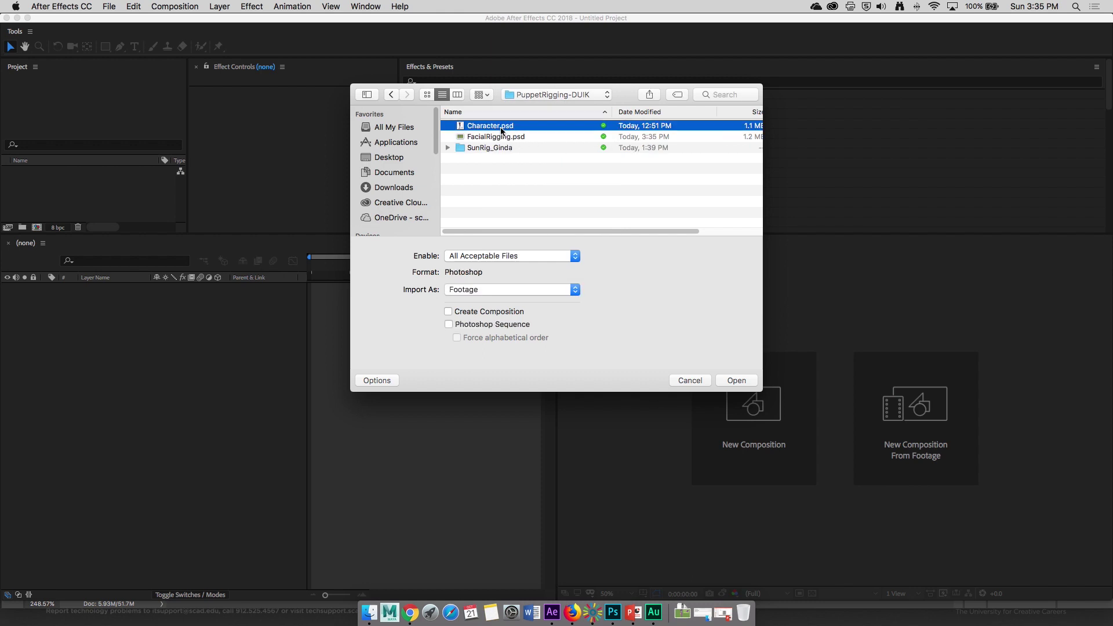
double_click(501, 131)
click(602, 276)
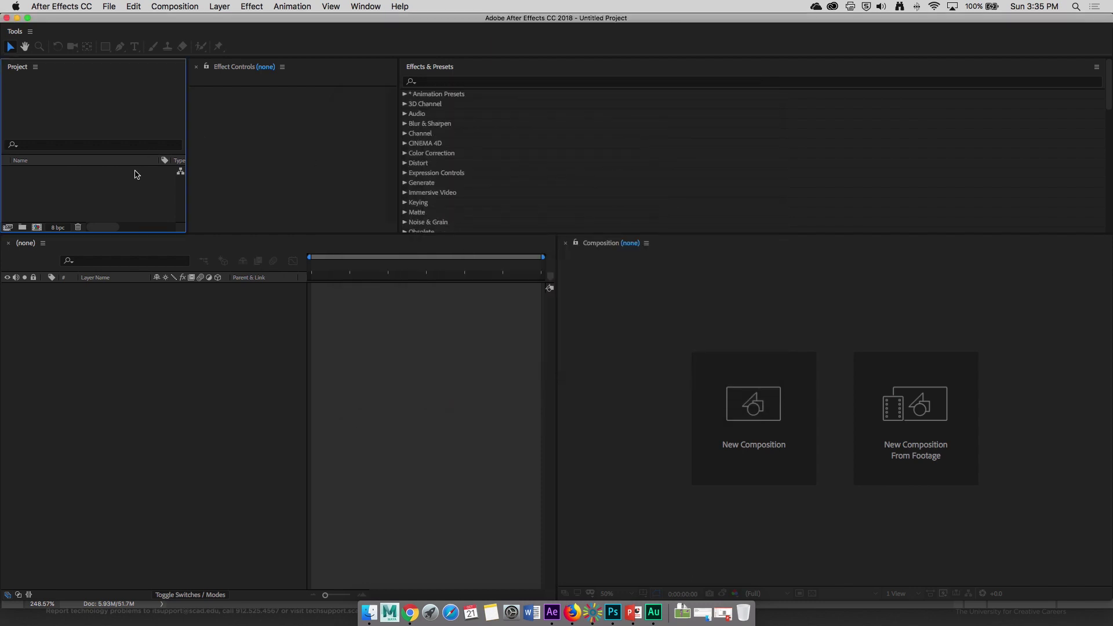
Step: Import FacialRigging.psd from the PuppetRigging-DUIK folder as Composition - Retain Layer Sizes with editable layer styles
double_click(143, 184)
click(512, 96)
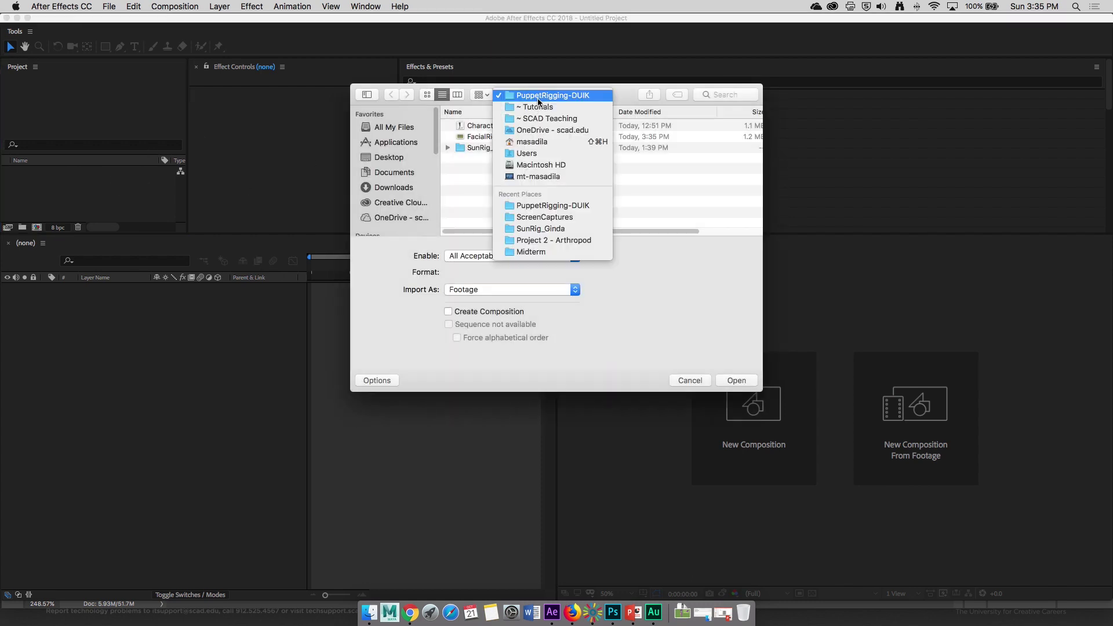
click(474, 141)
click(492, 137)
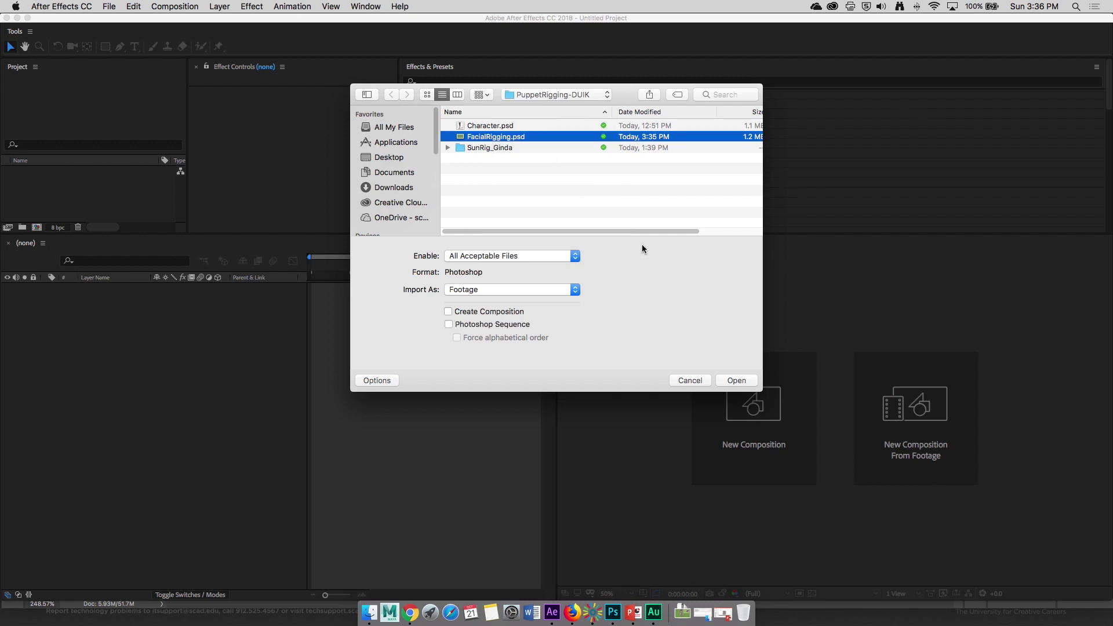
click(737, 381)
click(553, 145)
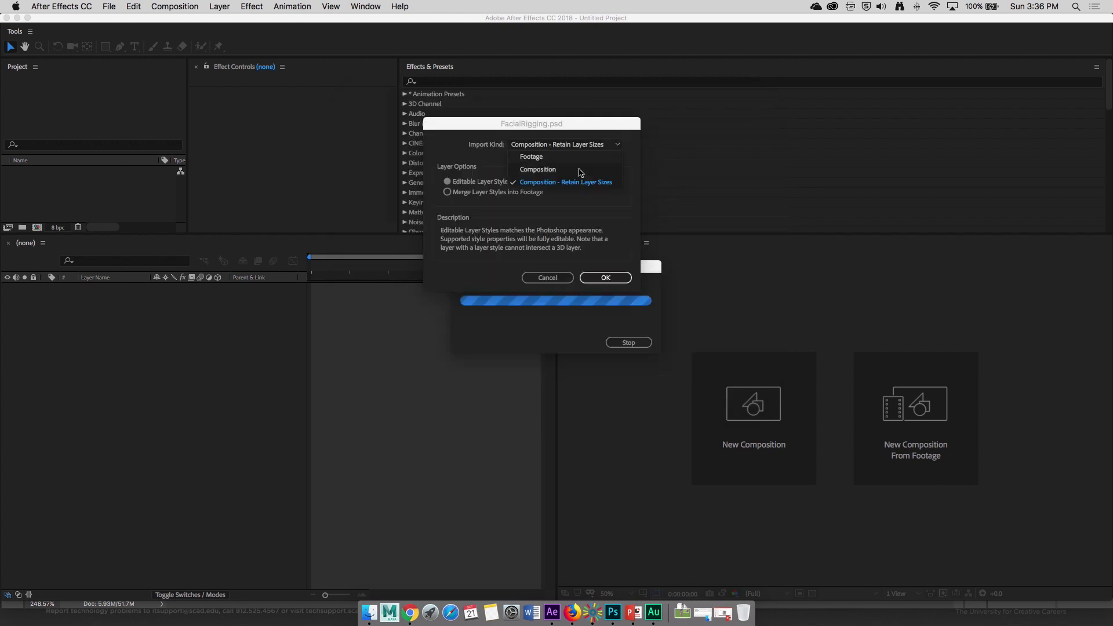
click(601, 278)
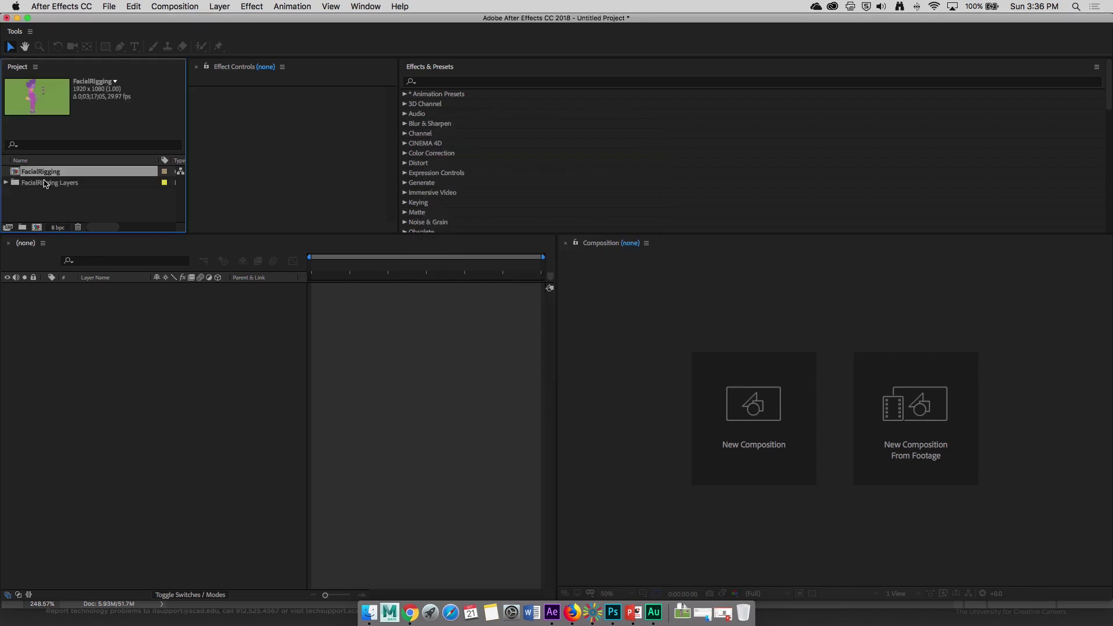
Step: Open the FacialRigging composition and its nested Eyes composition, and view the eye artwork up close
double_click(43, 174)
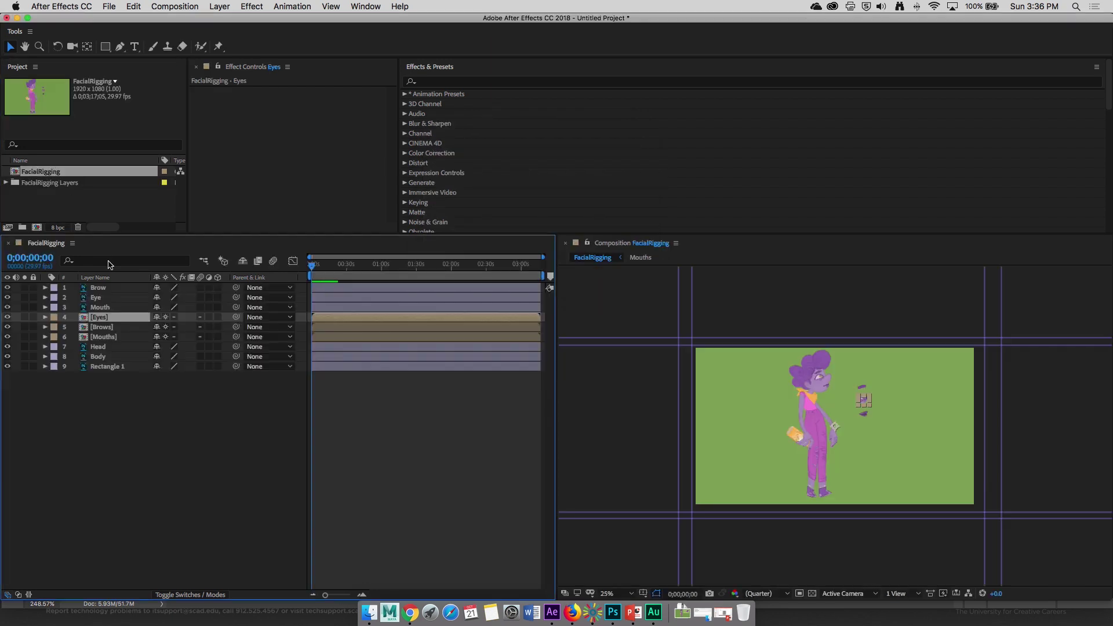
click(100, 400)
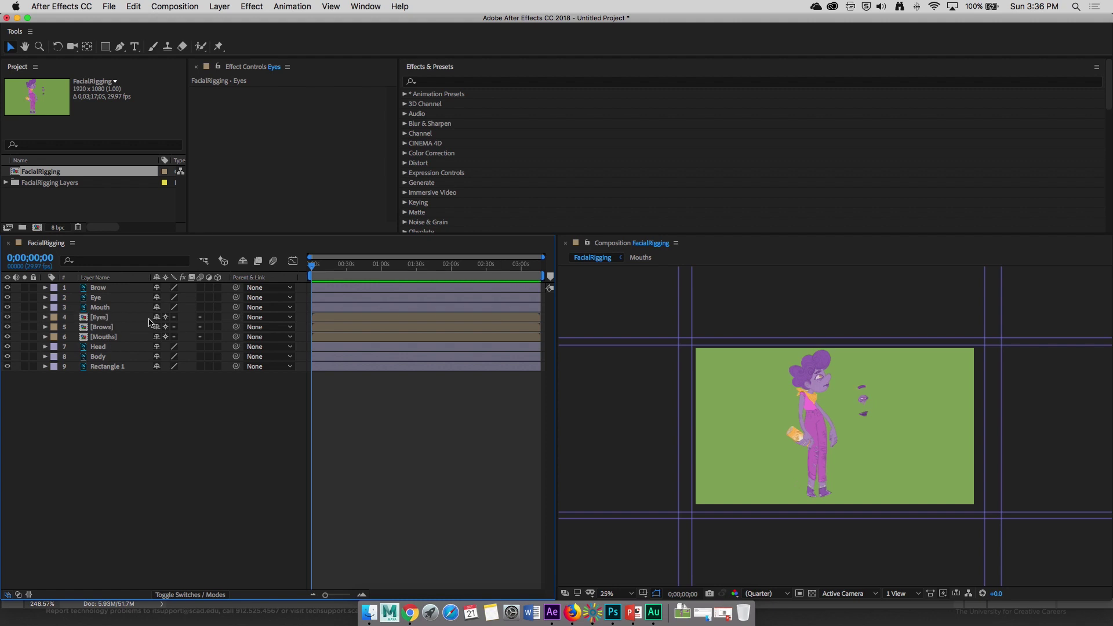
click(105, 318)
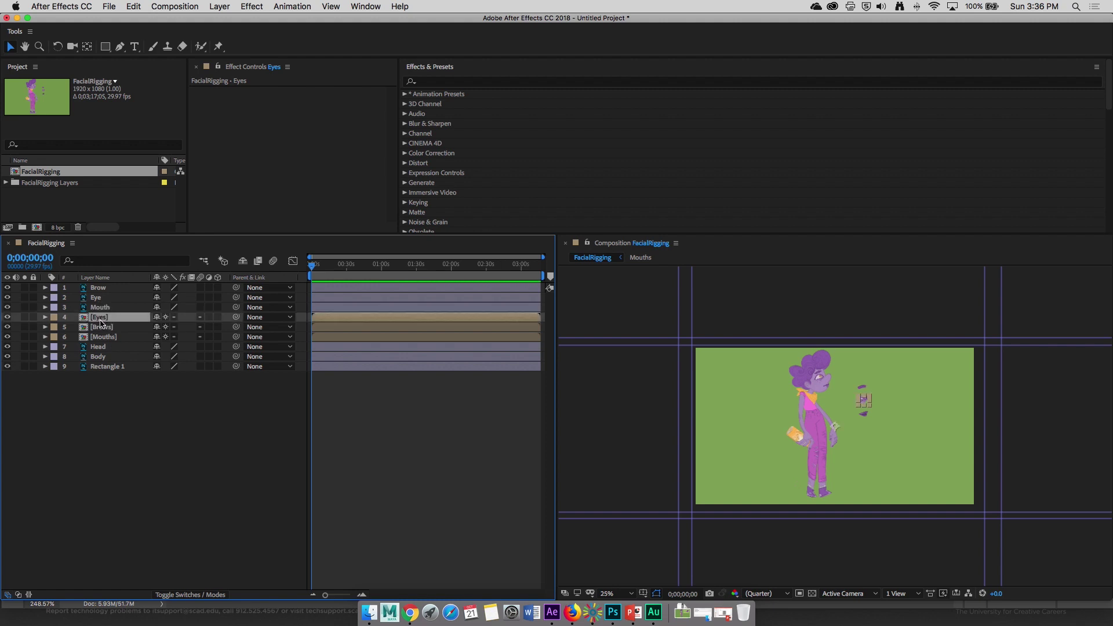
double_click(98, 318)
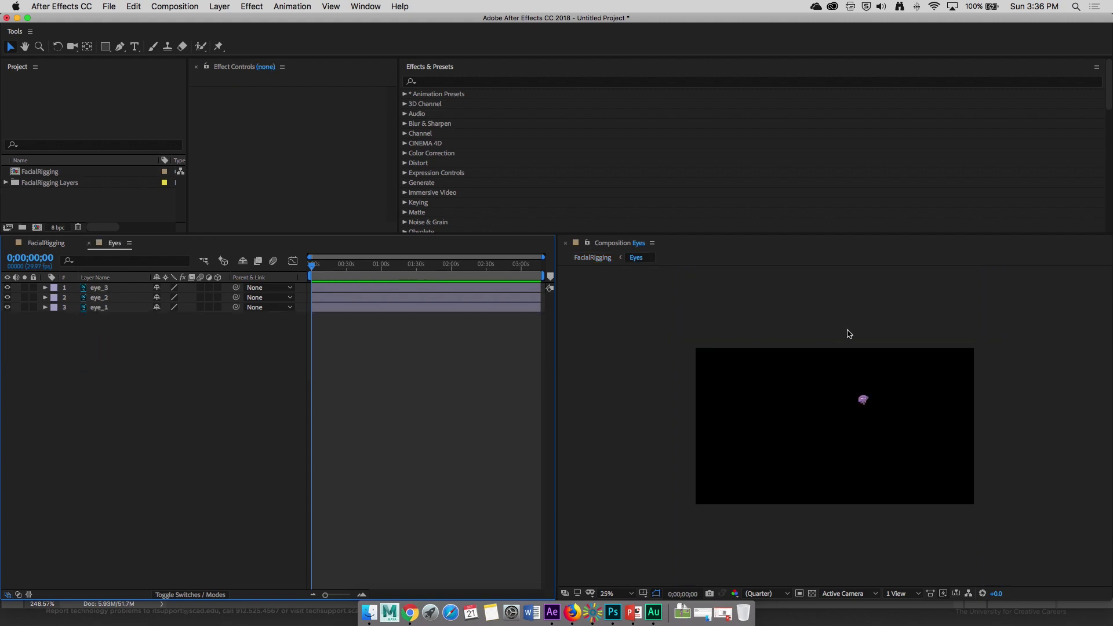
scroll(896, 436, up, 4)
drag(841, 432, 798, 443)
scroll(799, 443, up, 1)
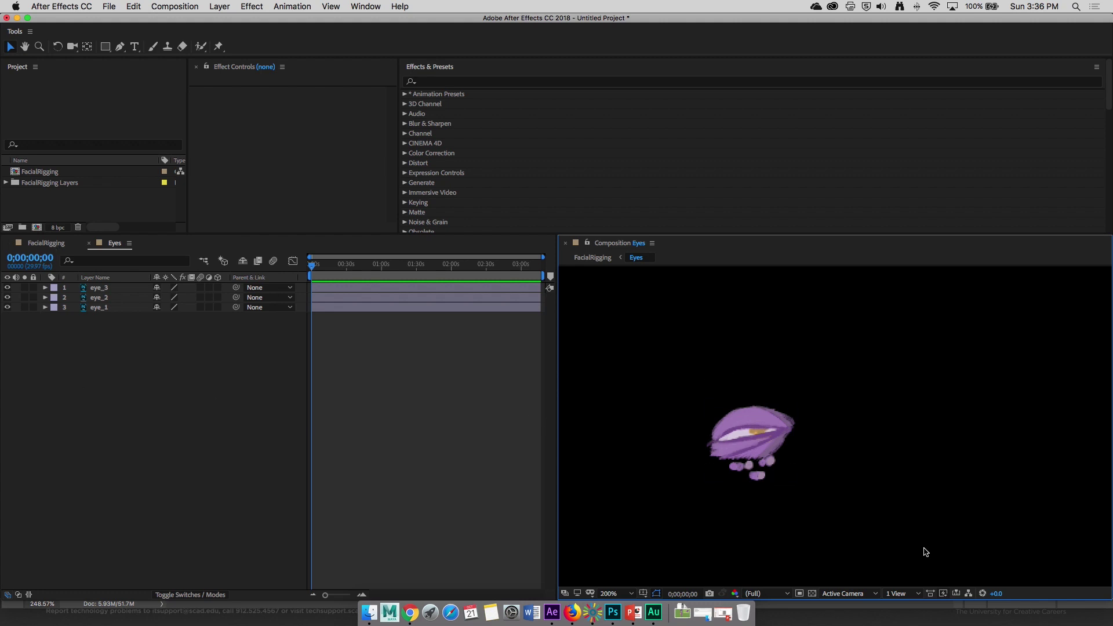
key(comma)
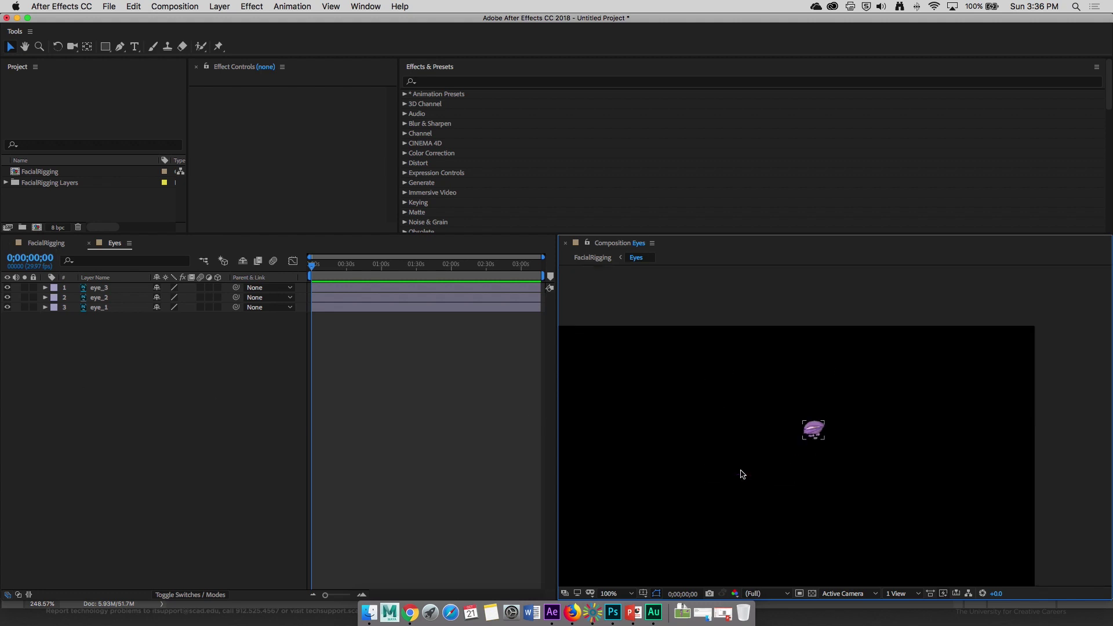
key(period)
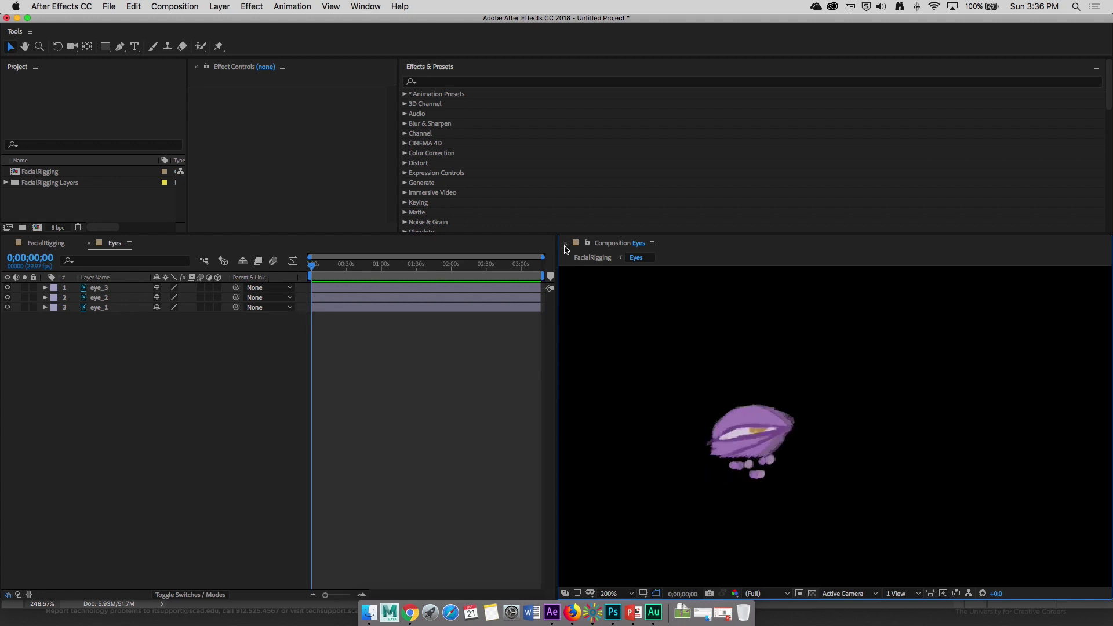
Step: Undock the Composition panel, dock it between Effect Controls and Effects & Presets, and enlarge it
click(671, 241)
click(652, 244)
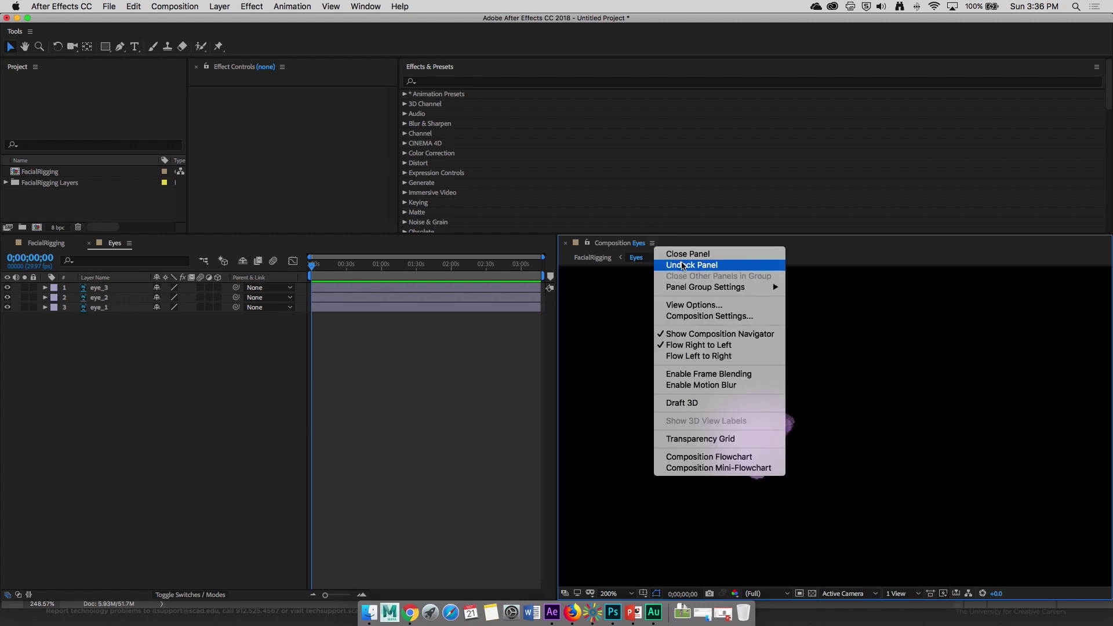
click(682, 264)
drag(676, 244, 408, 123)
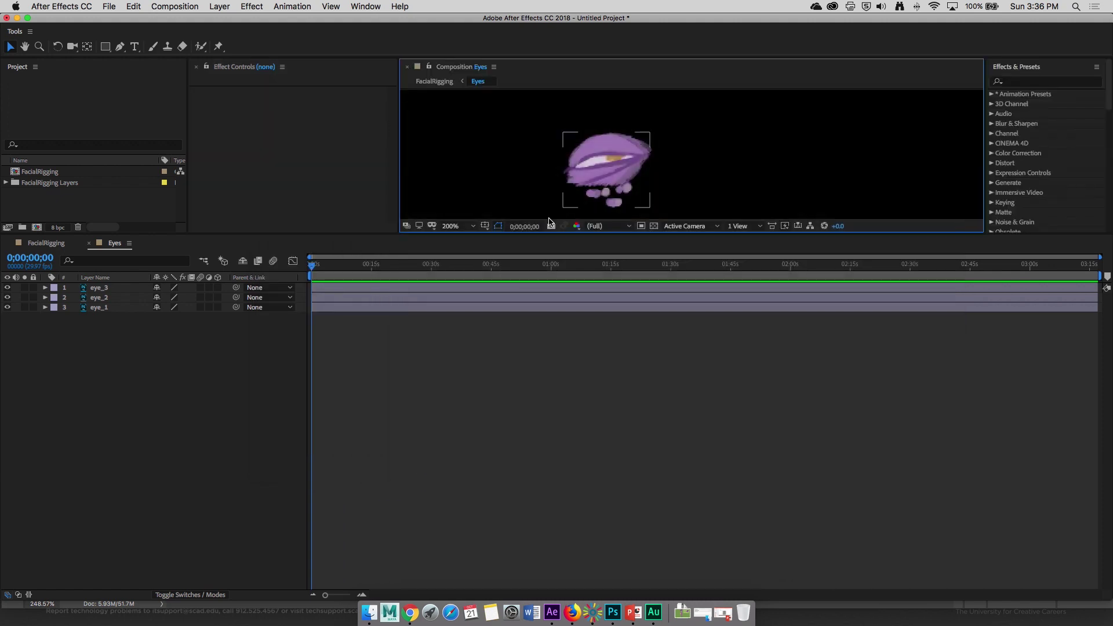
drag(499, 234, 515, 361)
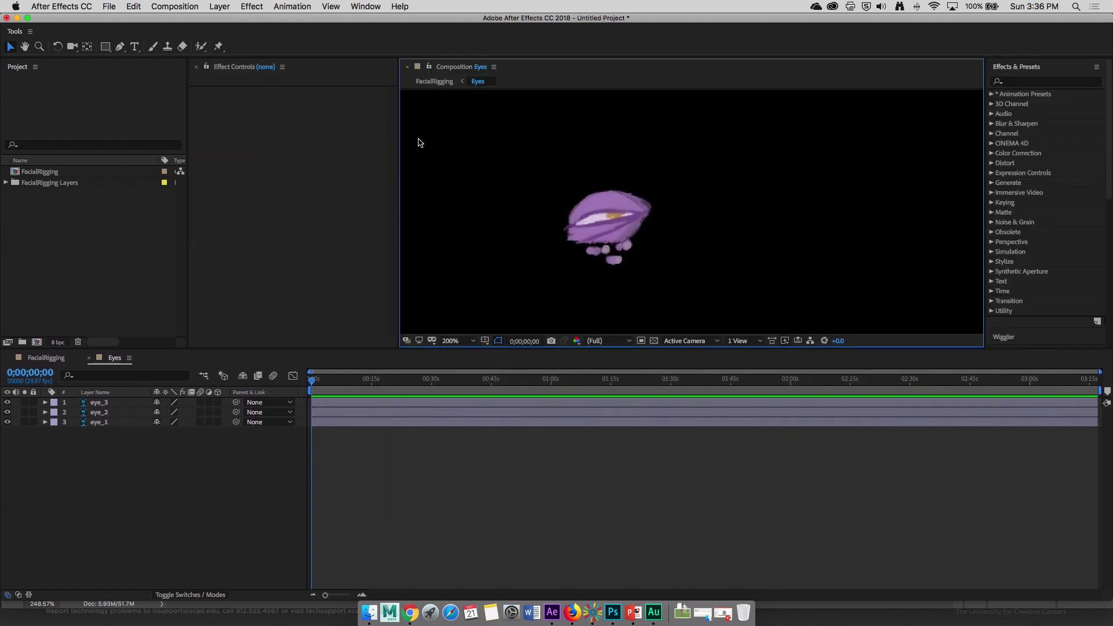
drag(399, 112, 340, 108)
Step: Return to the FacialRigging composition and rename it character in the project
click(47, 358)
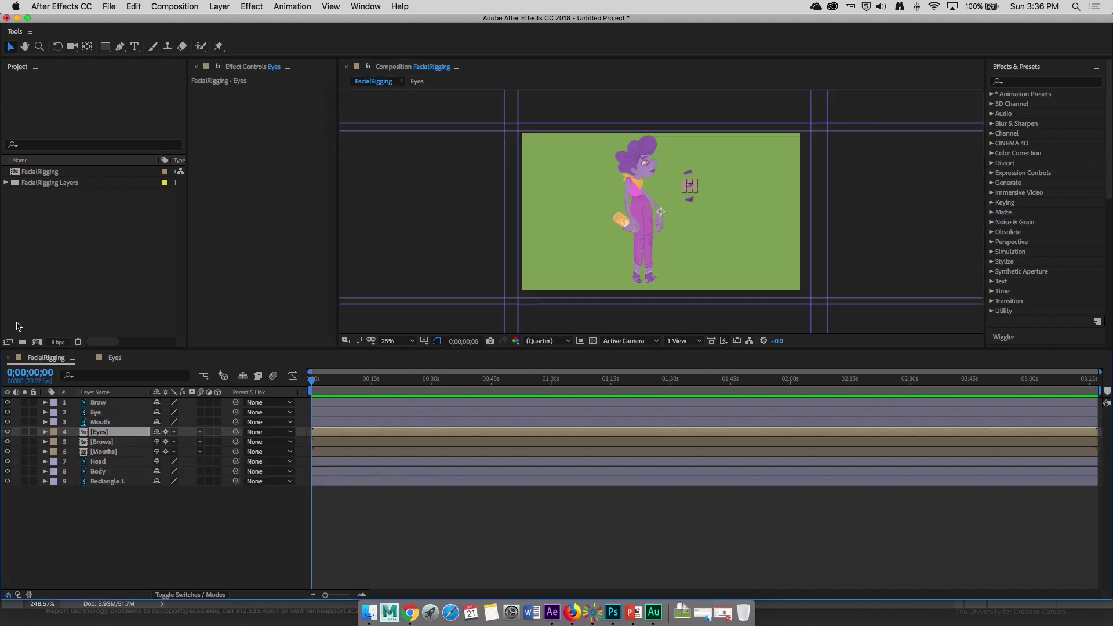
click(54, 182)
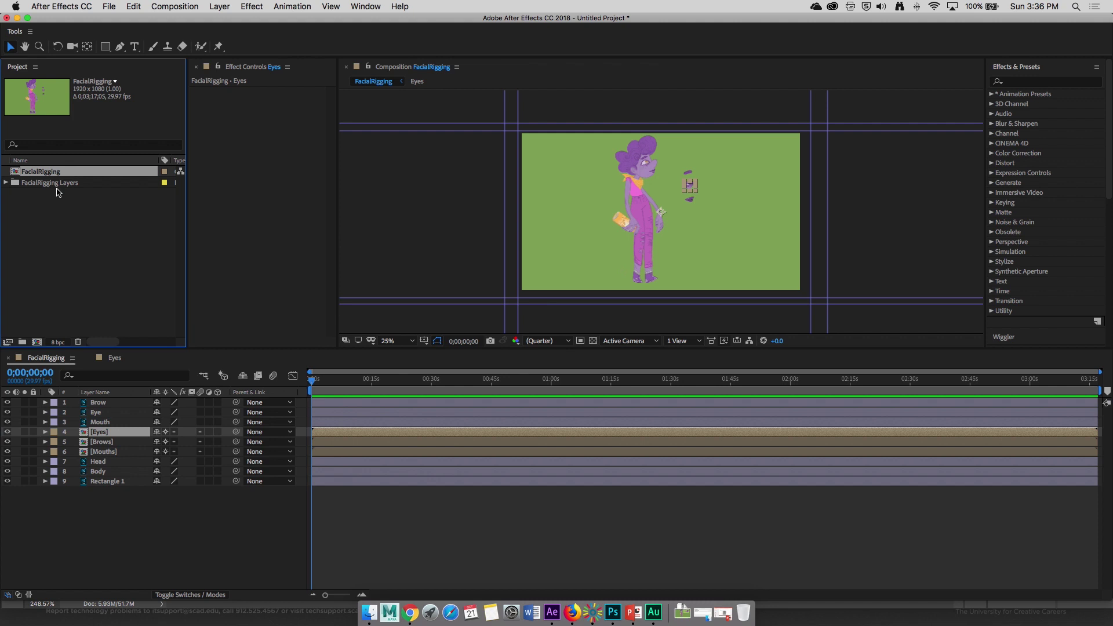
key(Return)
text(character)
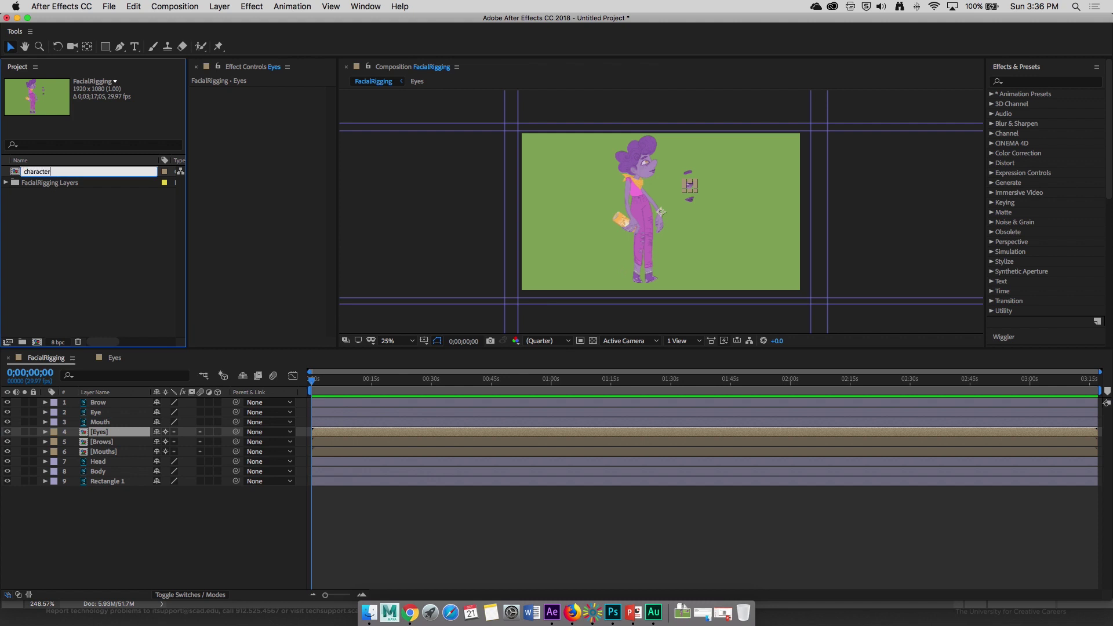
key(Return)
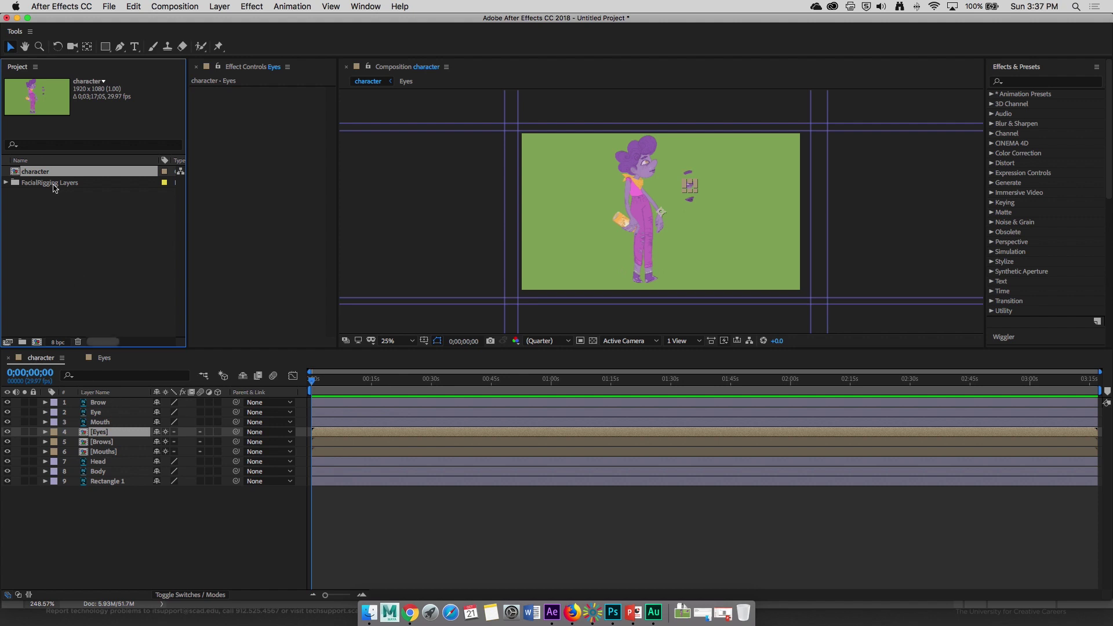
Step: Move the Head layer sideways in the character composition to check its separation from the facial features, and undo the move
scroll(633, 237, up, 2)
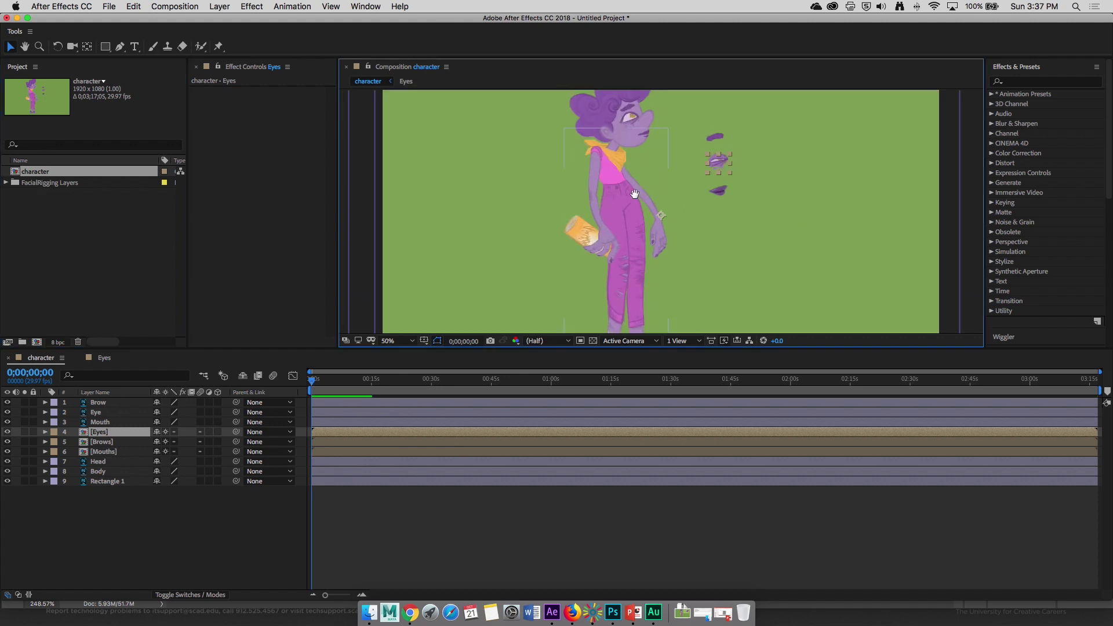
scroll(642, 166, down, 1)
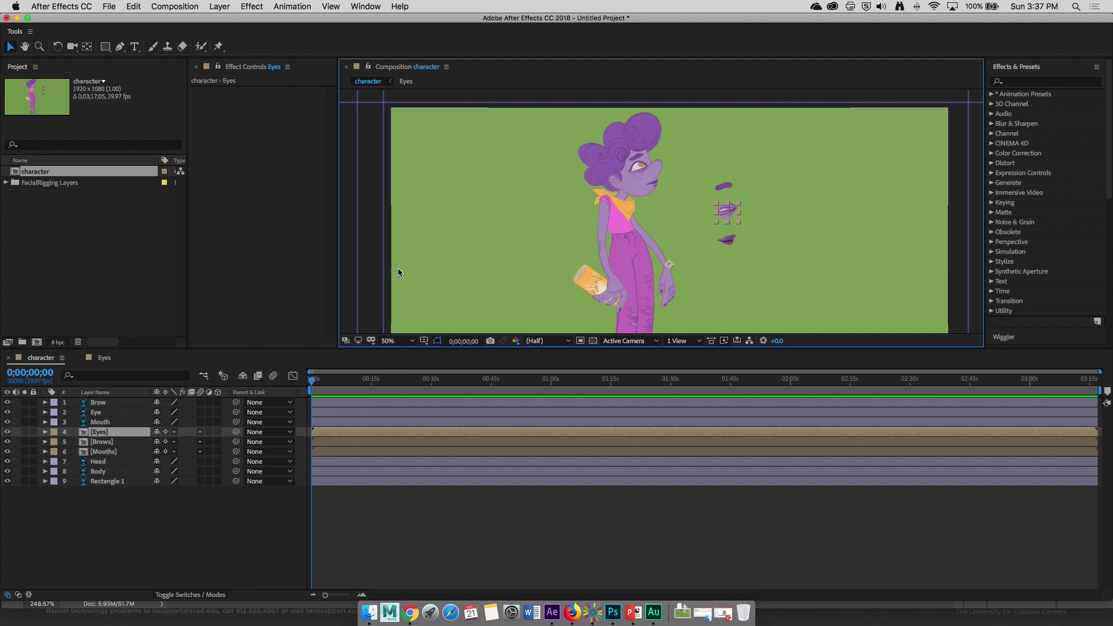
click(98, 540)
click(104, 421)
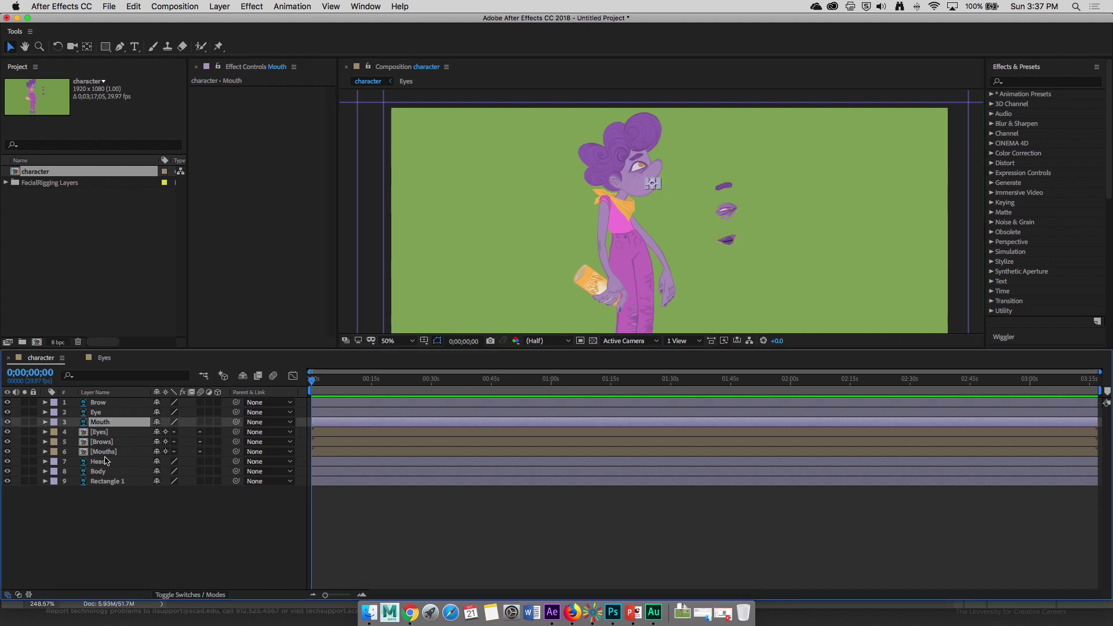
click(98, 461)
drag(640, 182, 545, 182)
key(super+z)
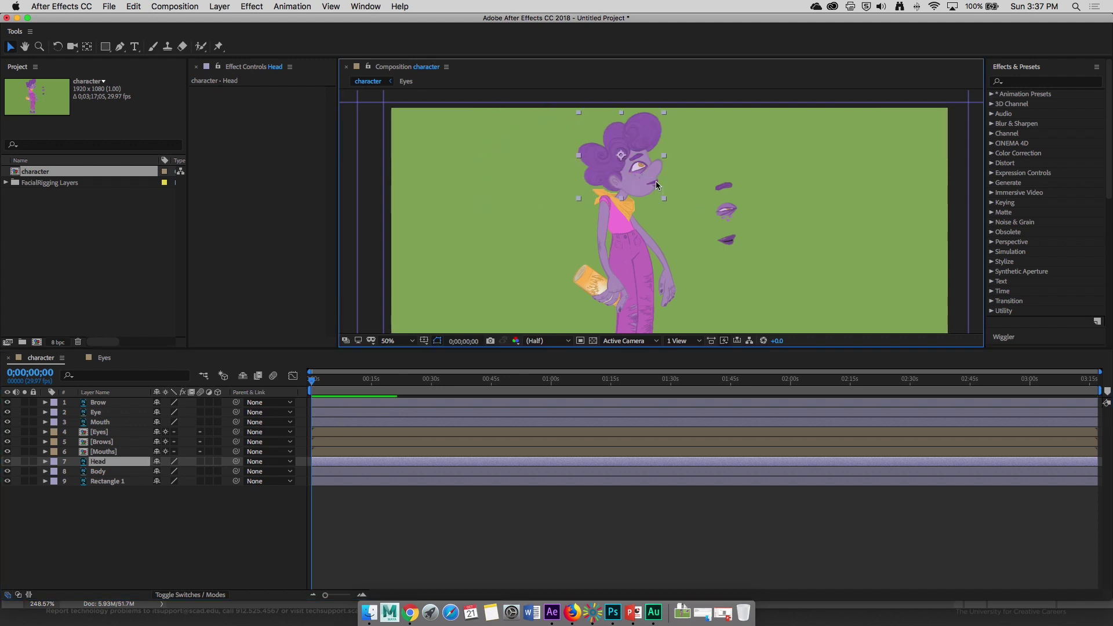
Step: Open the nested Mouths composition and select its mouth_1, mouth_2 and mouth_3 layers
scroll(642, 201, up, 2)
drag(643, 201, 641, 224)
key(v)
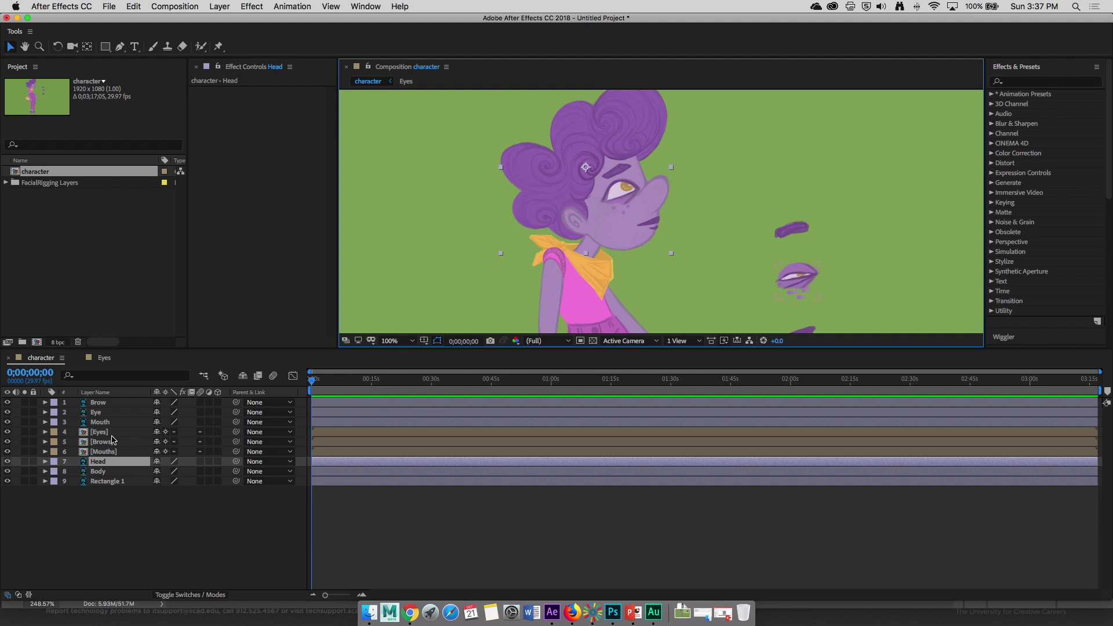
double_click(104, 451)
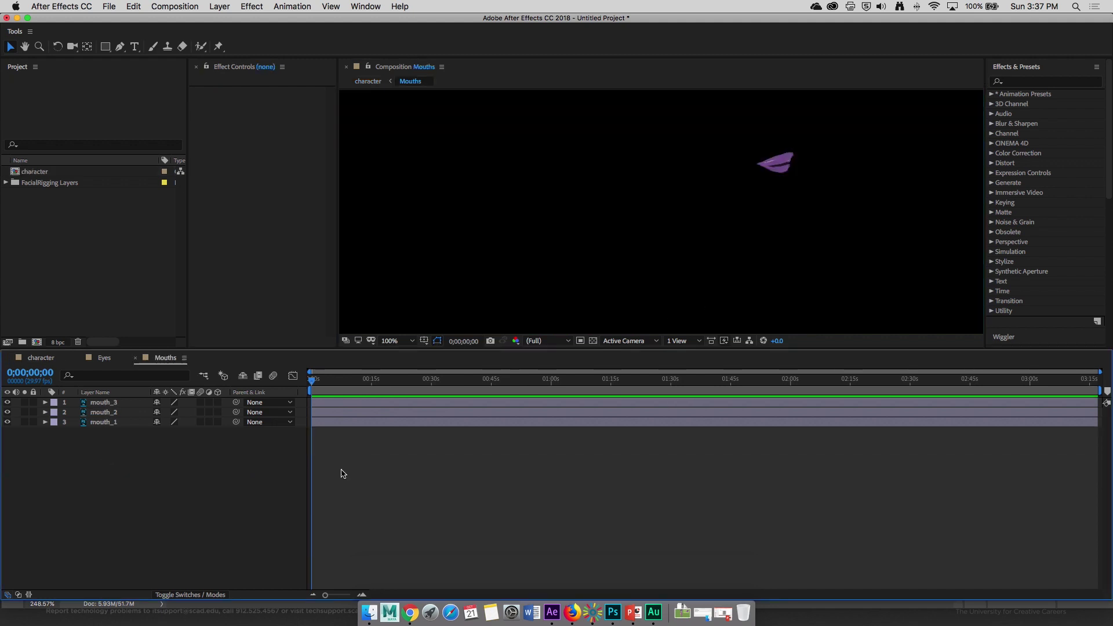
click(116, 422)
shift+click(123, 403)
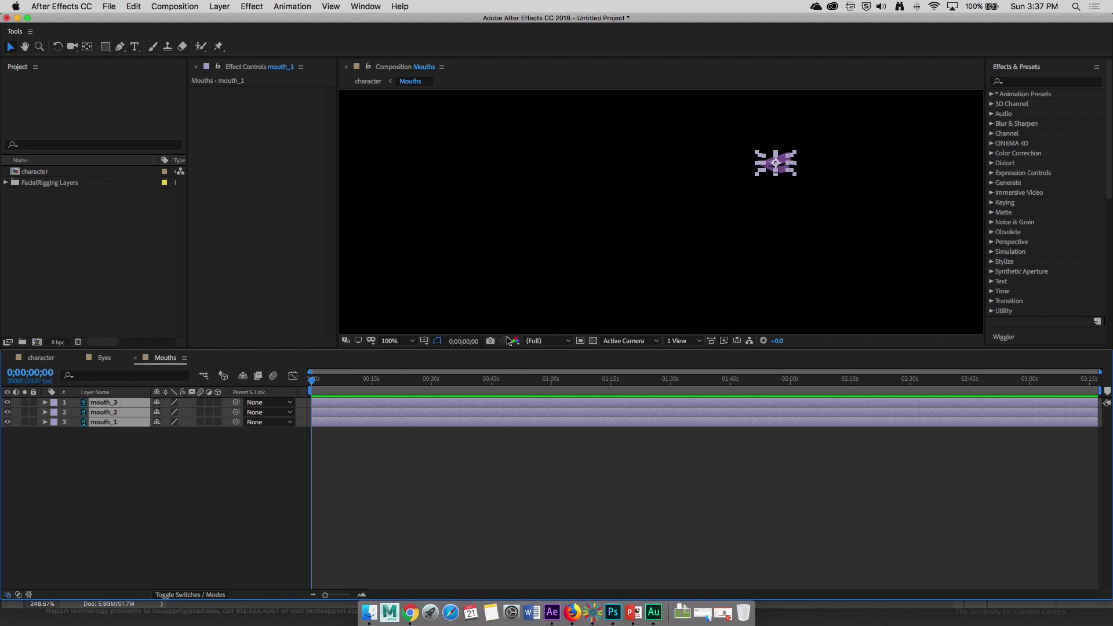
scroll(800, 255, down, 1)
drag(802, 224, 829, 189)
click(817, 191)
drag(726, 130, 793, 196)
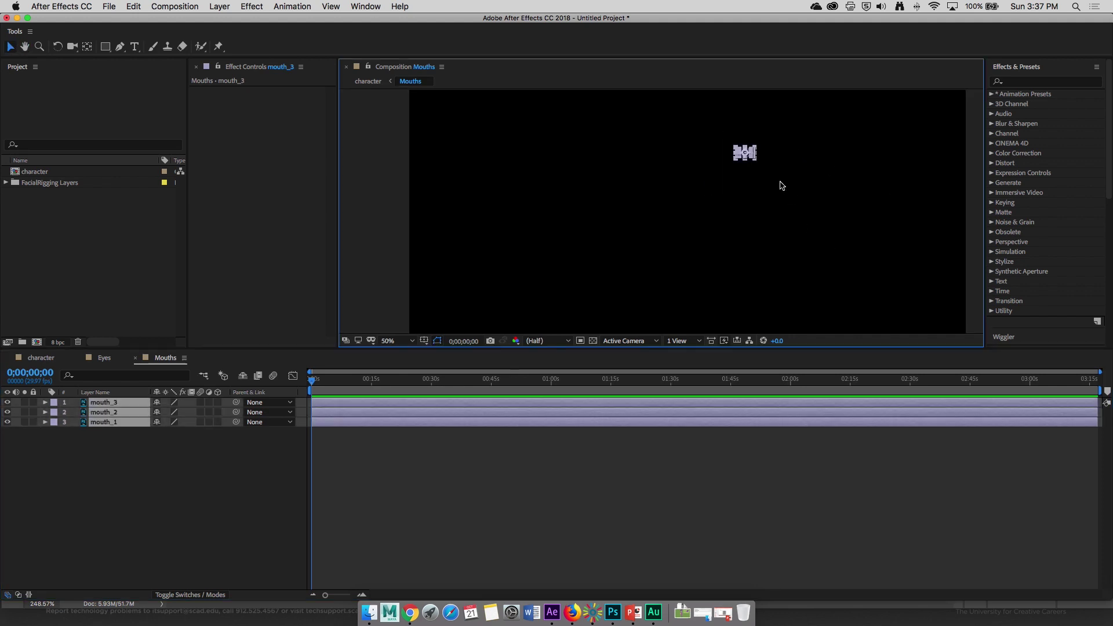
key(super+k)
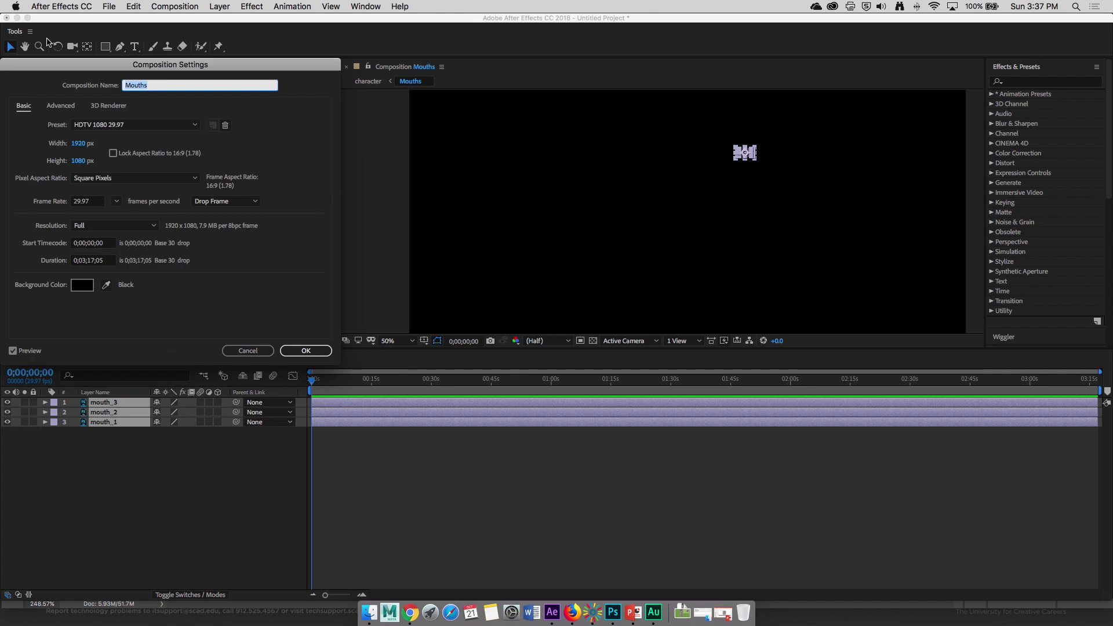
click(79, 144)
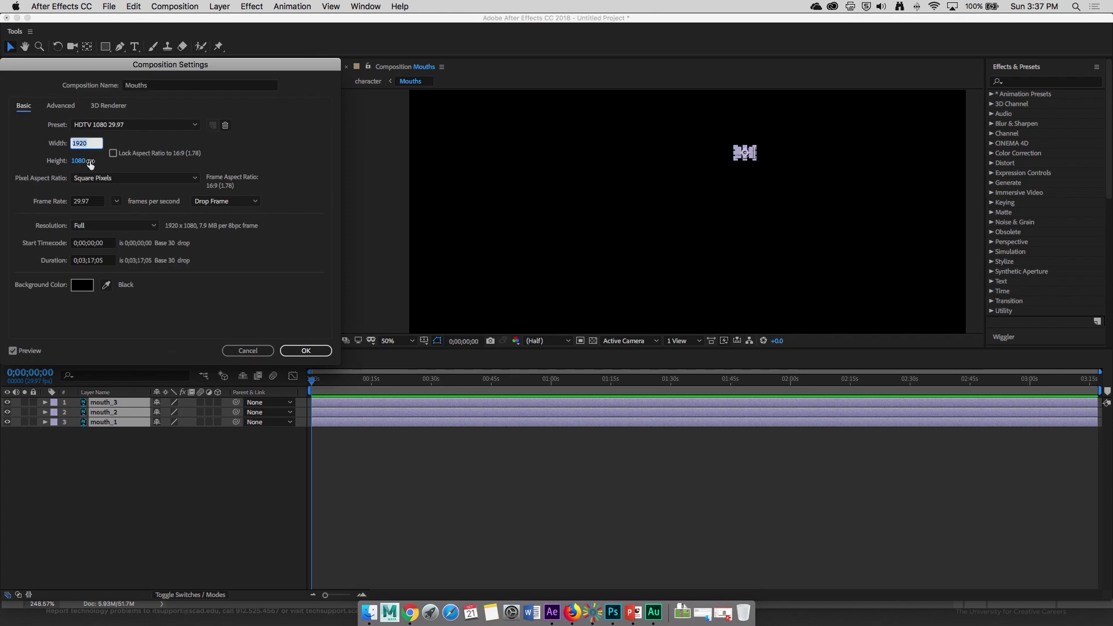
key(Return)
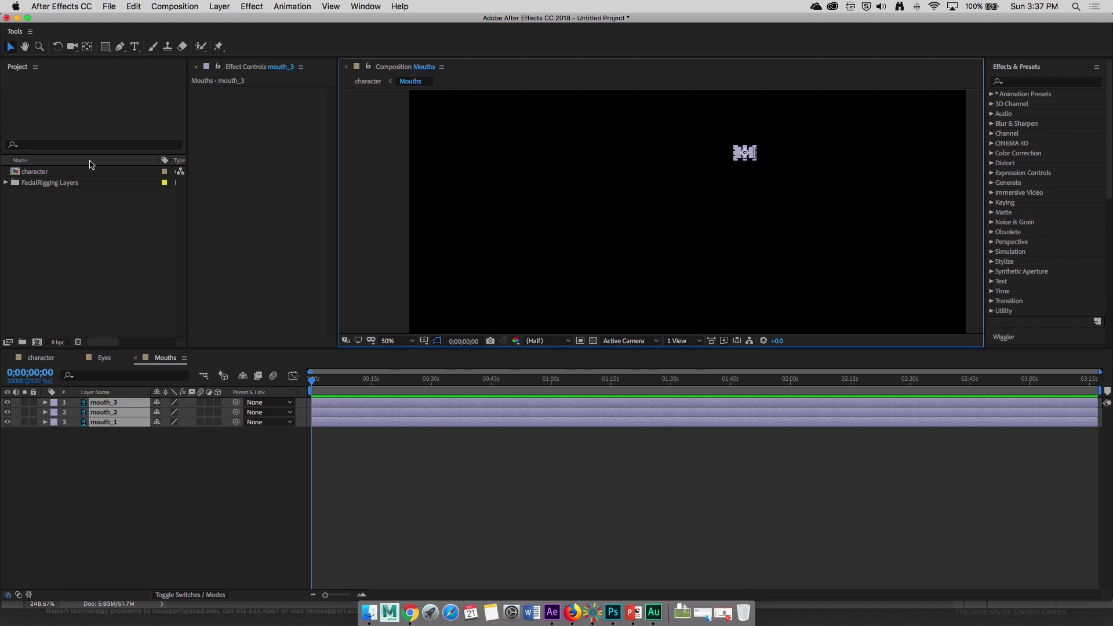
Step: Set the Mouths composition's size to 300 px wide and 200 px high
key(super+k)
drag(135, 65, 257, 102)
click(207, 183)
text(300)
key(Tab)
text(200)
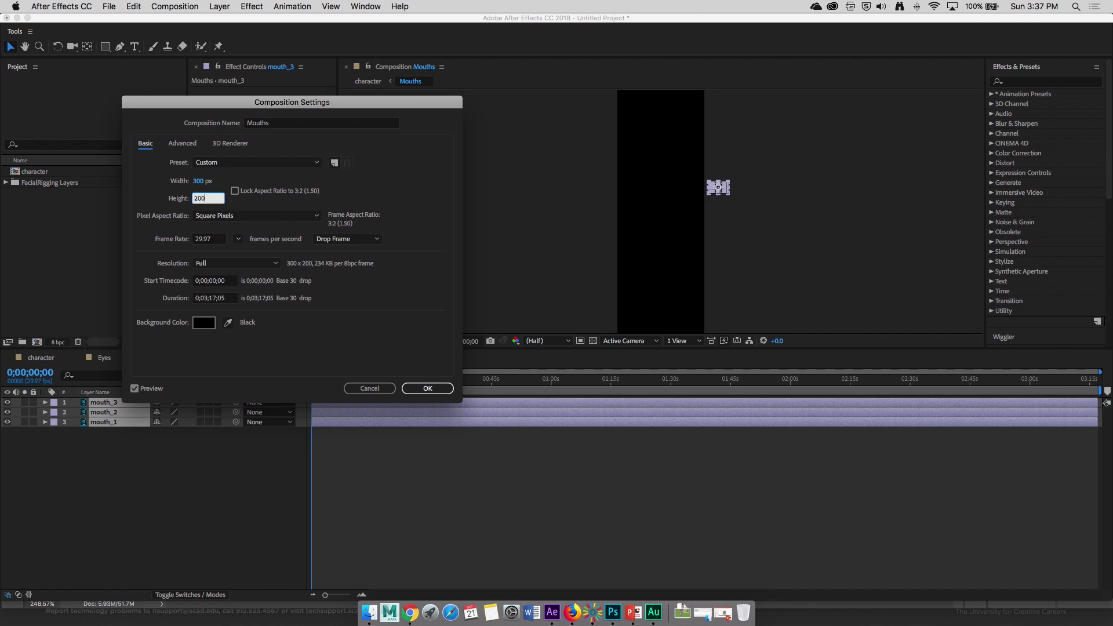
key(Return)
Step: Move the three selected mouth layers together to the centre of the resized Mouths composition
key(slash)
drag(782, 174, 668, 209)
key(period)
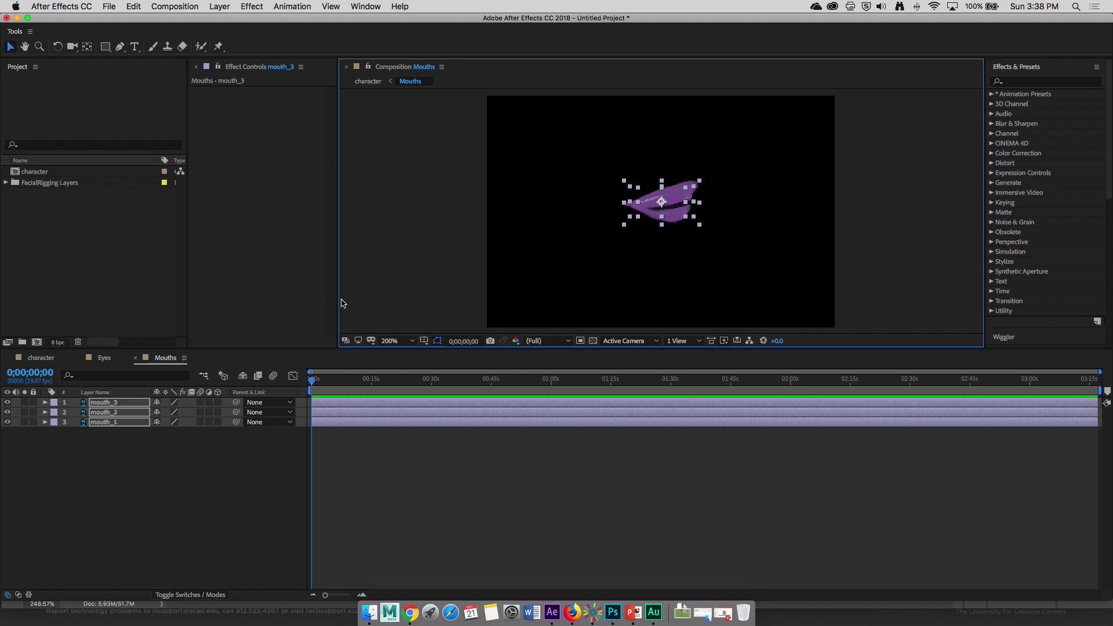
Step: Reduce the Mouths composition's width to 100 px and lower its height to fit closely around the mouth
key(super+k)
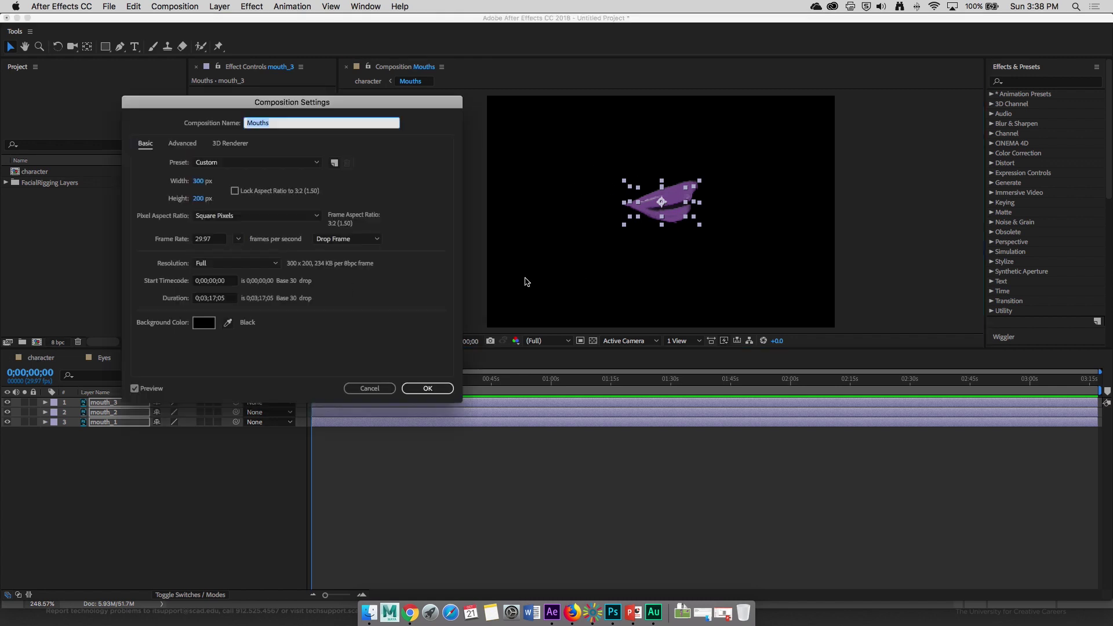
click(198, 184)
text(100)
key(Tab)
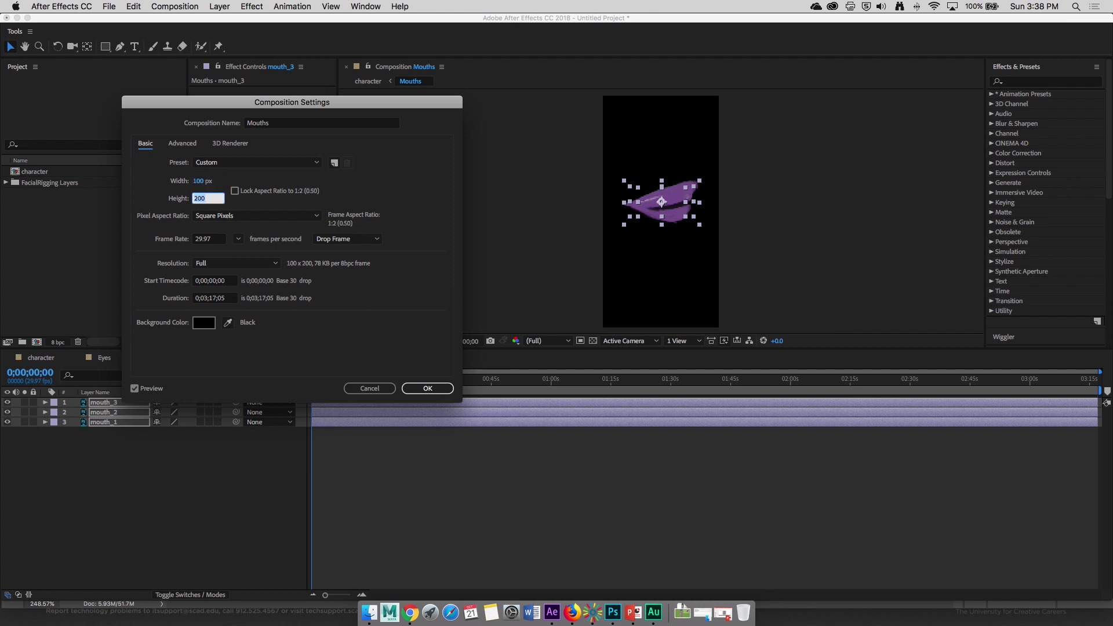
text(100)
key(Return)
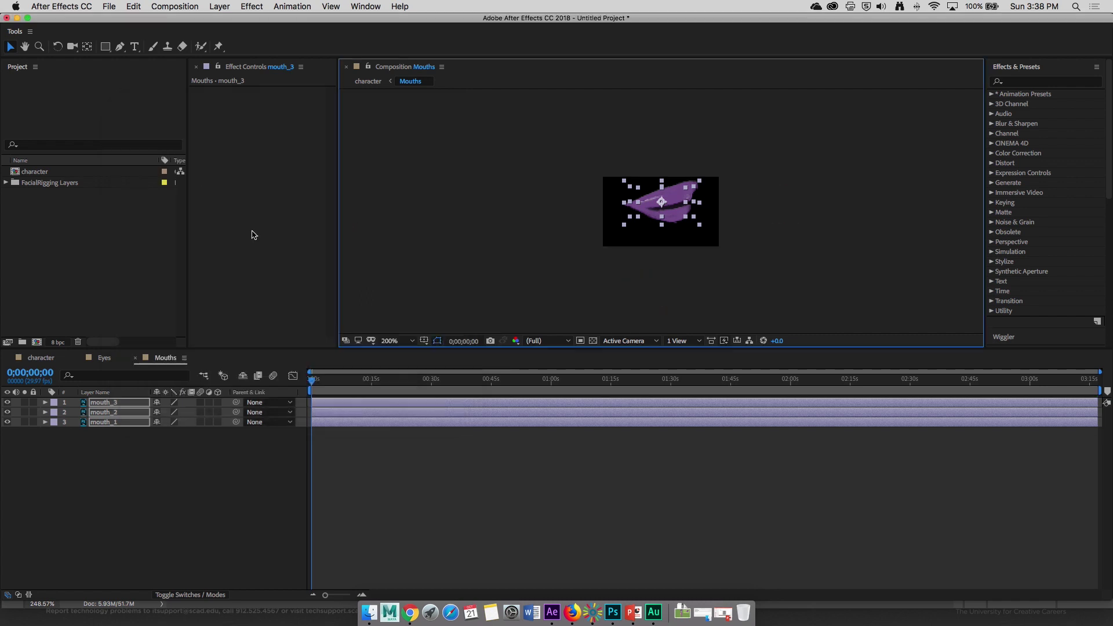
Step: Centre the three selected mouth layers together within the smaller Mouths composition
drag(683, 194, 679, 202)
scroll(651, 240, up, 1)
drag(650, 240, 644, 252)
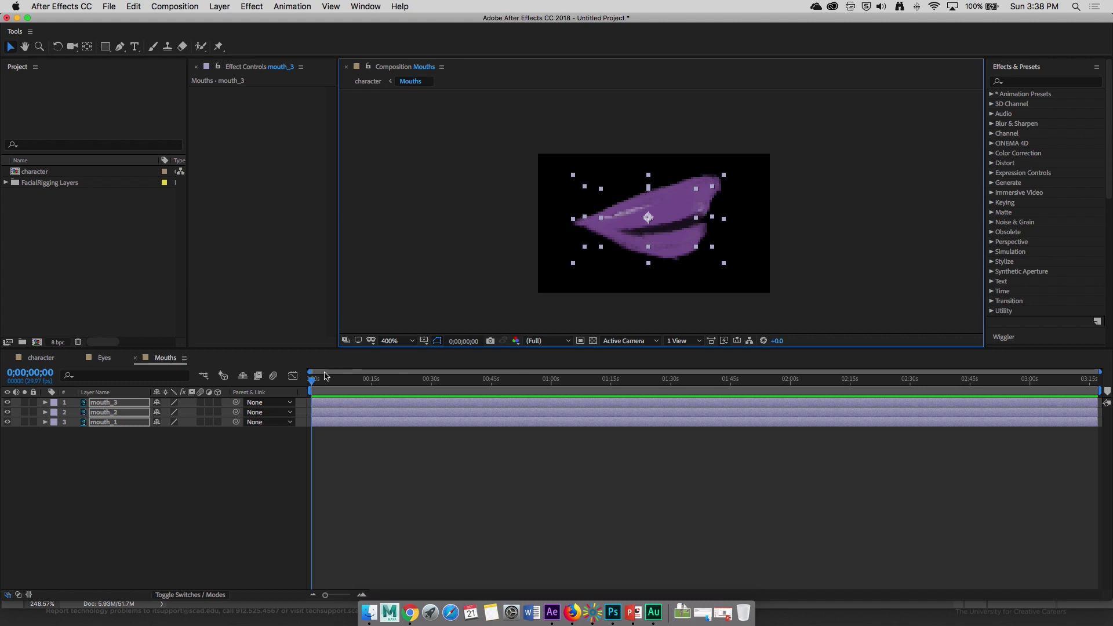
Step: Lower the opacity of the three mouth layers to 67% and shift mouth_3 sideways to line up with the other mouths
key(t)
click(161, 414)
drag(161, 414, 142, 414)
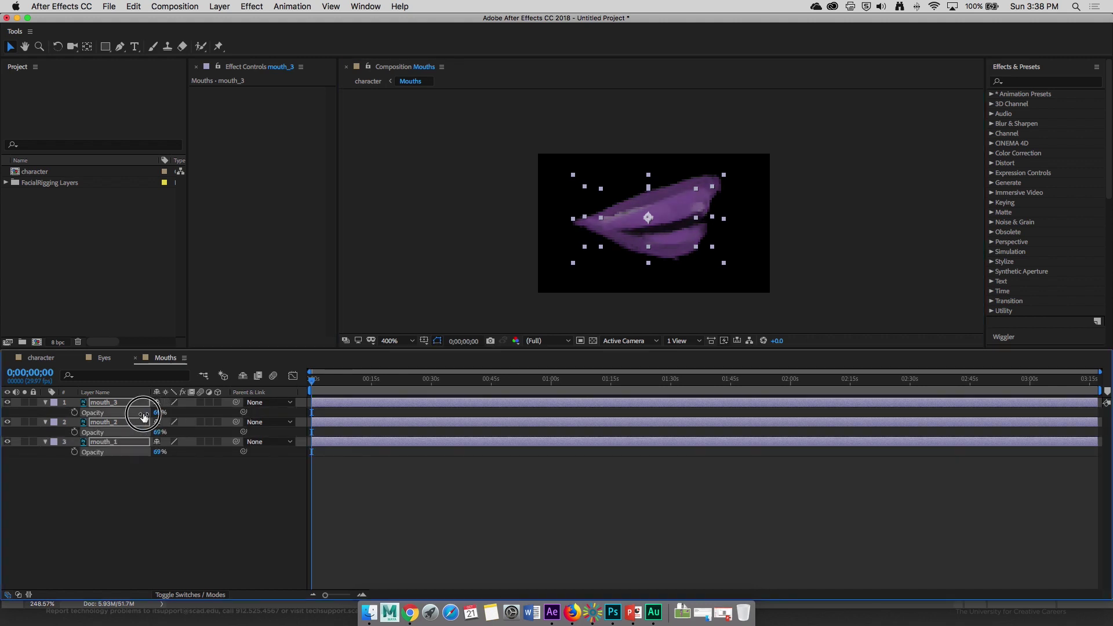
click(636, 190)
click(654, 193)
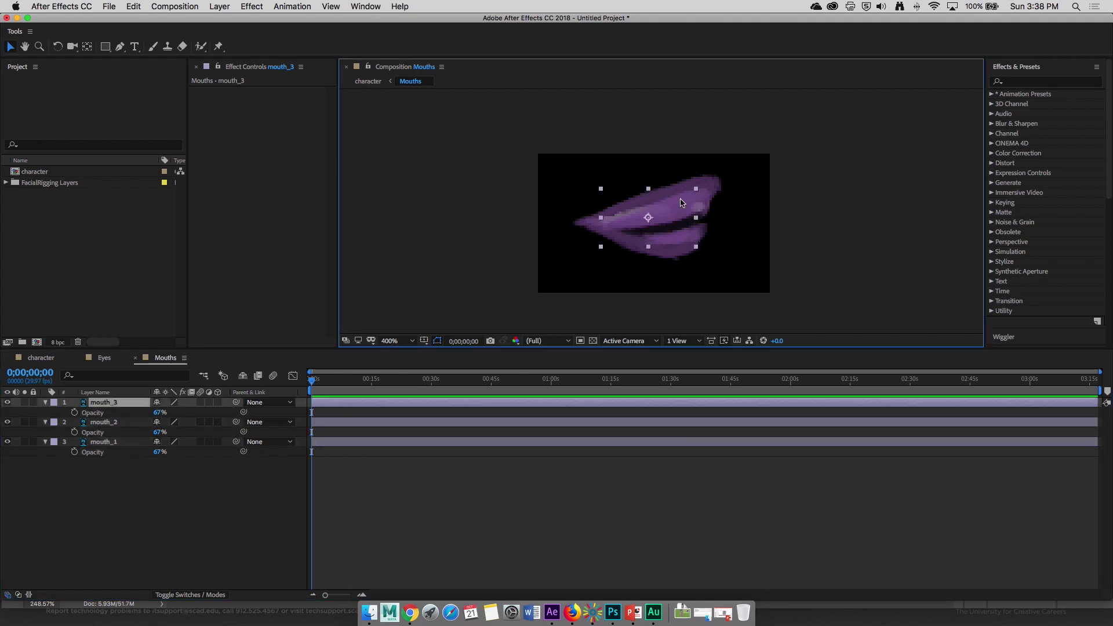
drag(671, 202, 691, 204)
Step: Set the opacity of mouth_1, mouth_2 and mouth_3 back to 100% and collapse their layer properties
shift+click(103, 422)
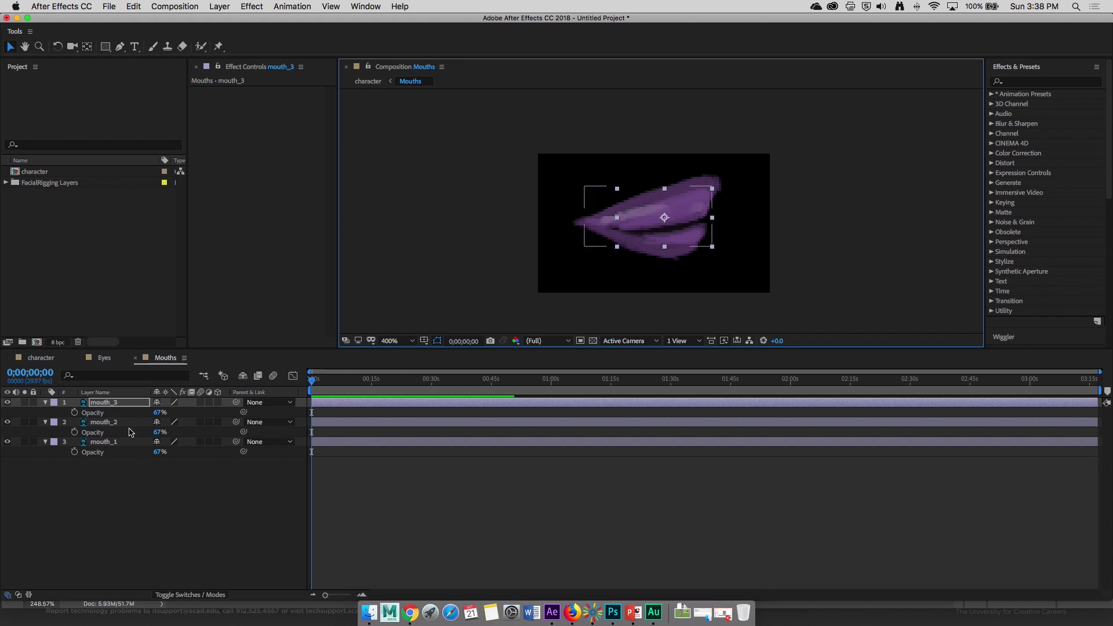
shift+click(110, 442)
key(t)
key(t)
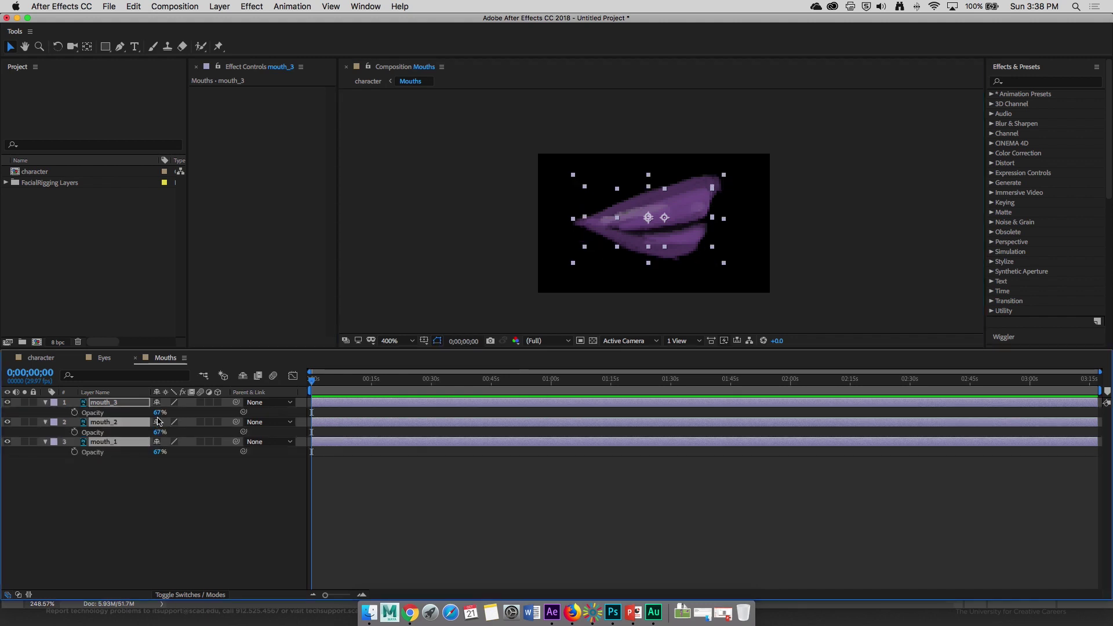
click(131, 524)
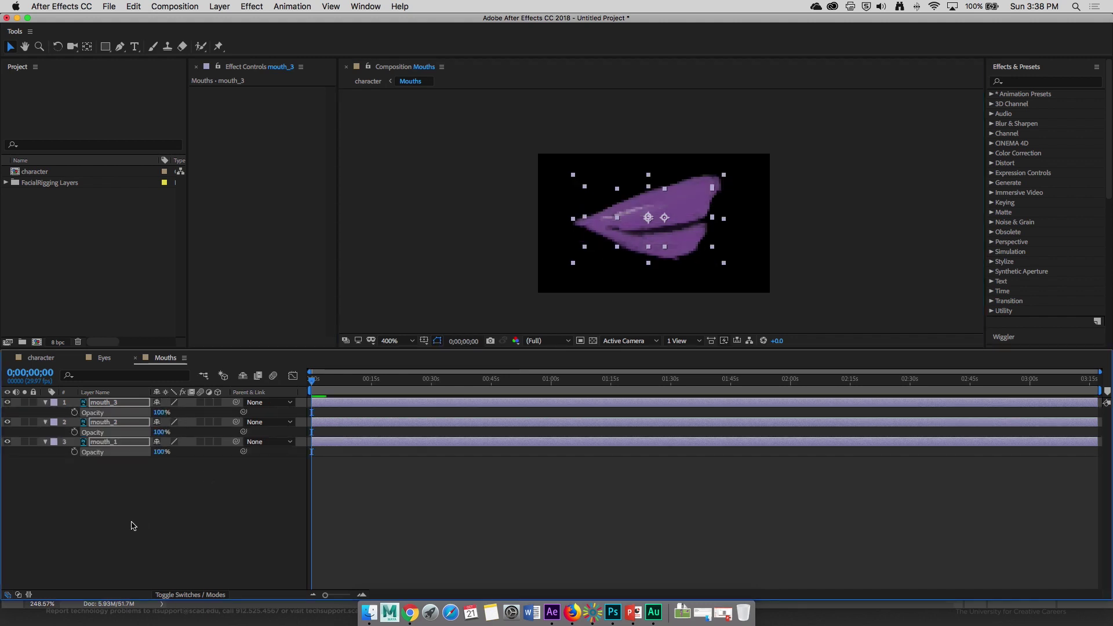
click(45, 401)
click(45, 412)
click(45, 422)
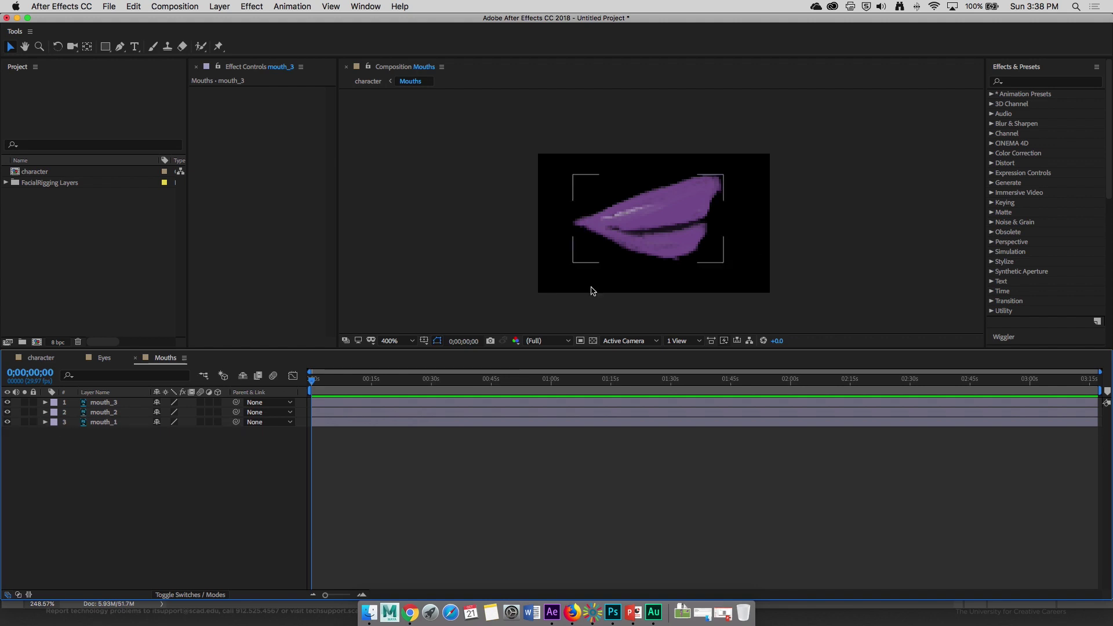
Step: Return to the character composition and open the nested Brows composition
click(42, 357)
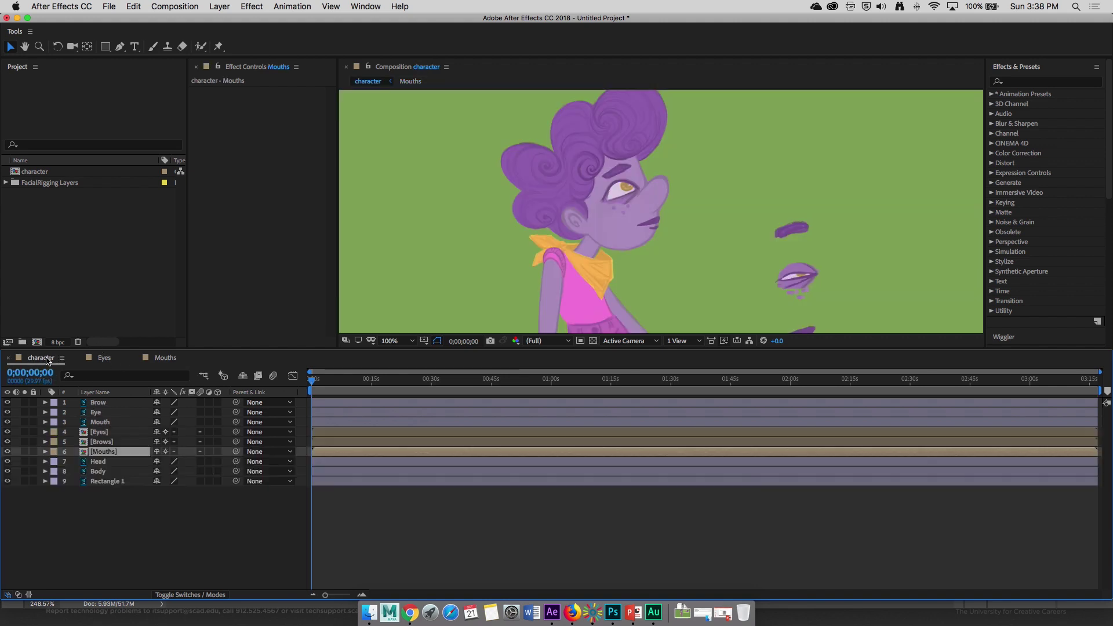
click(105, 444)
double_click(105, 444)
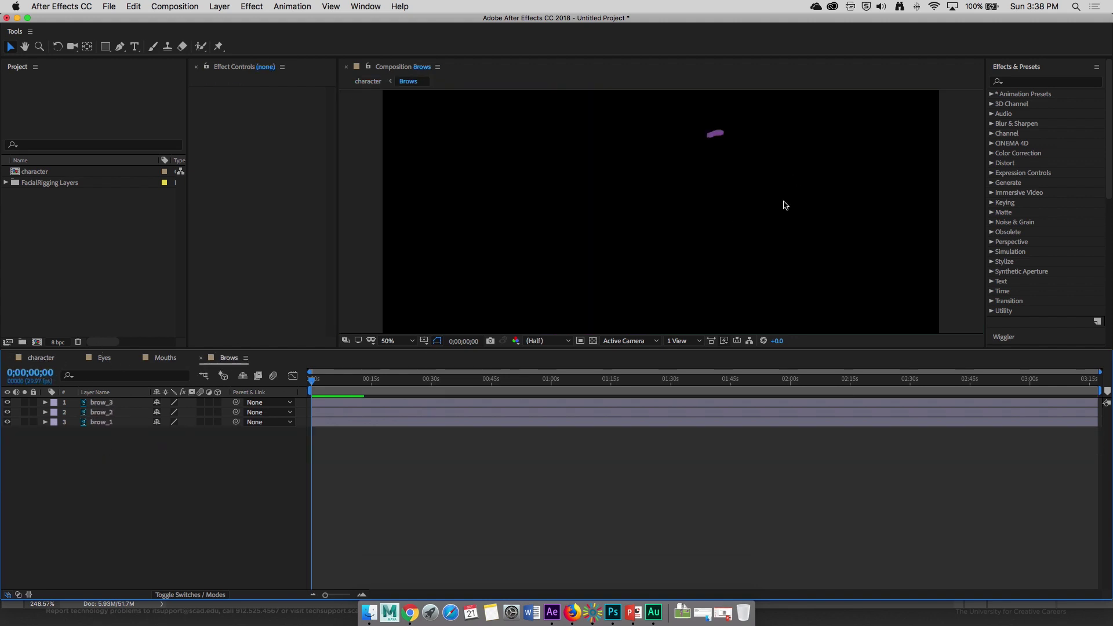
scroll(681, 210, up, 2)
drag(741, 214, 655, 227)
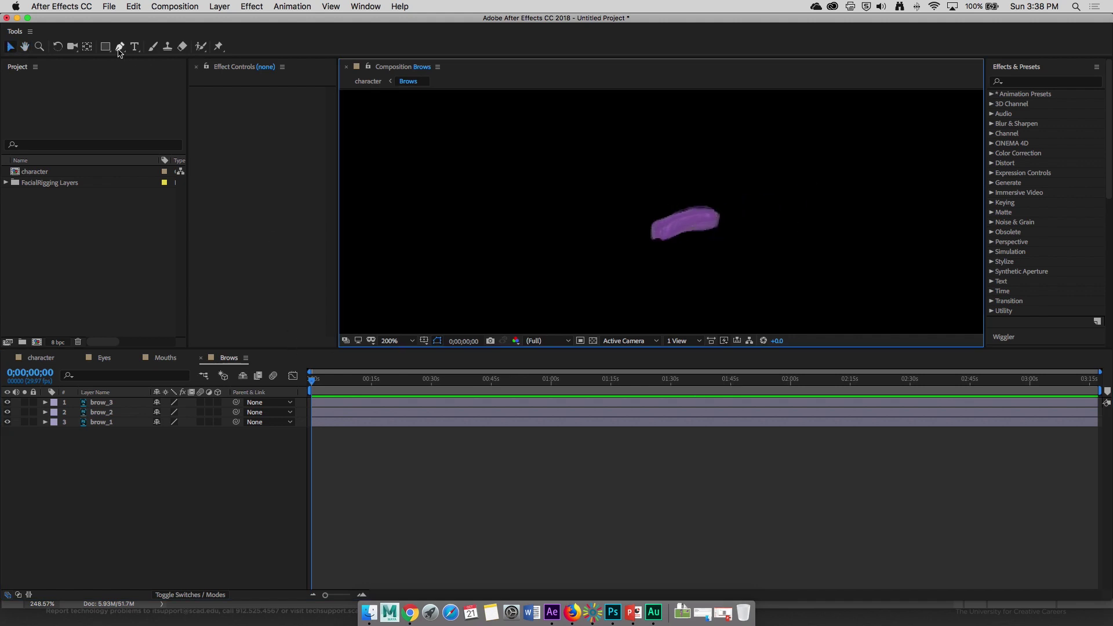
Step: Draw a region of interest closely around the brow and crop the Brows composition to it
click(273, 510)
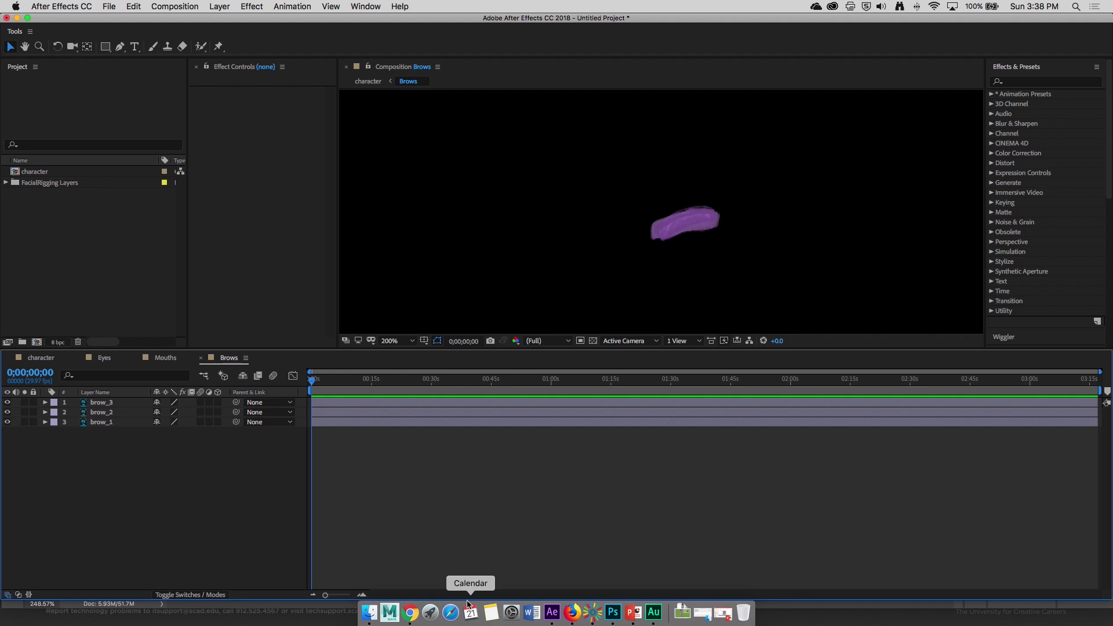
click(584, 416)
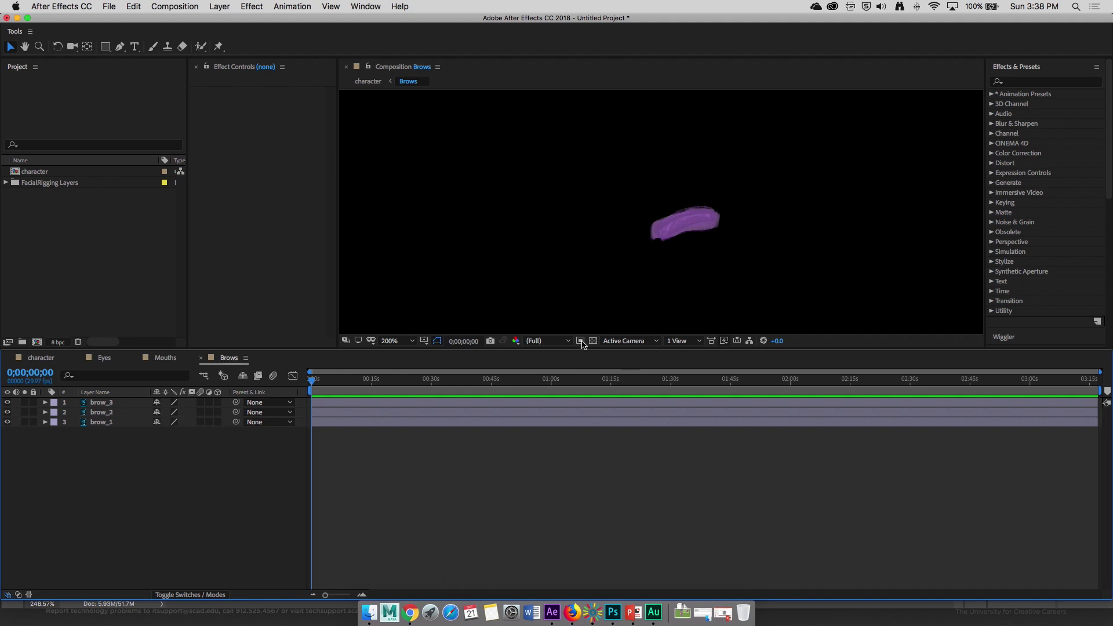
click(580, 341)
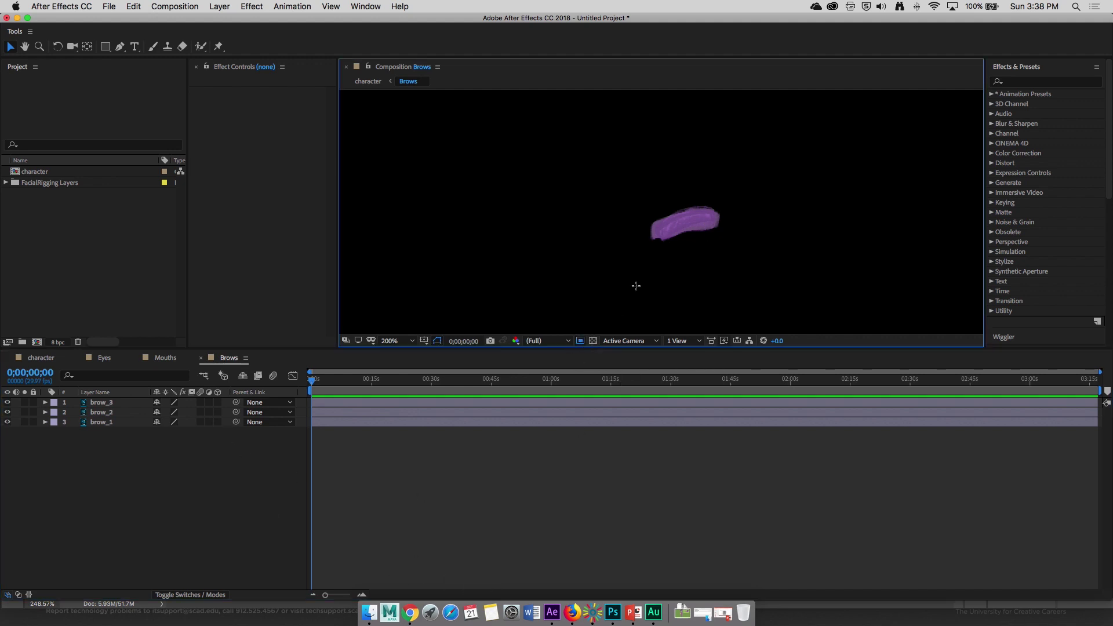
drag(637, 183, 738, 252)
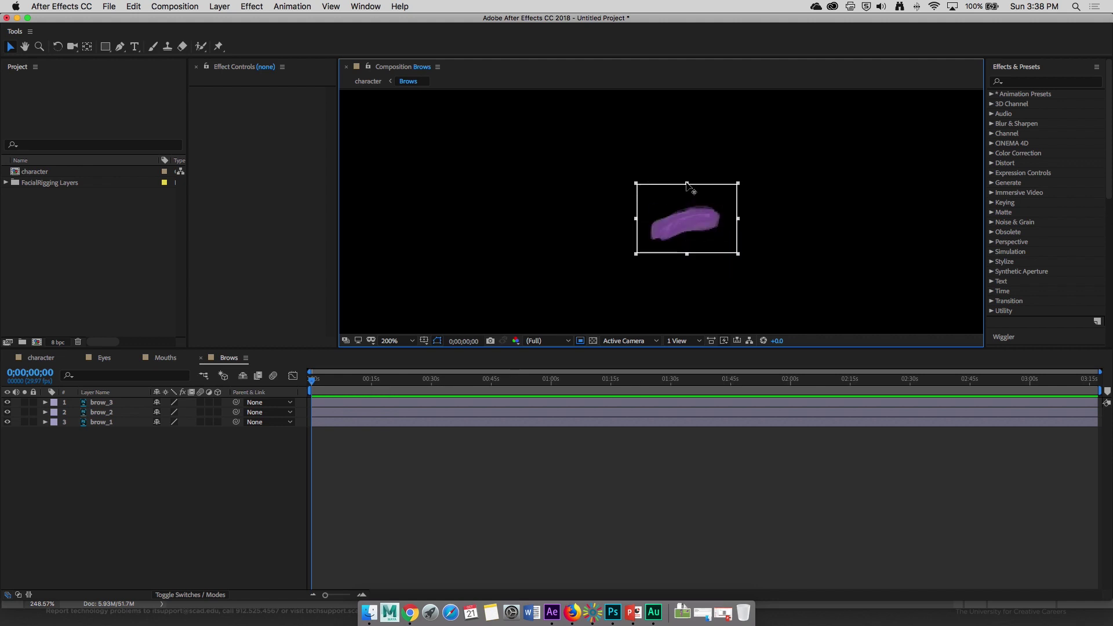
drag(687, 184, 688, 195)
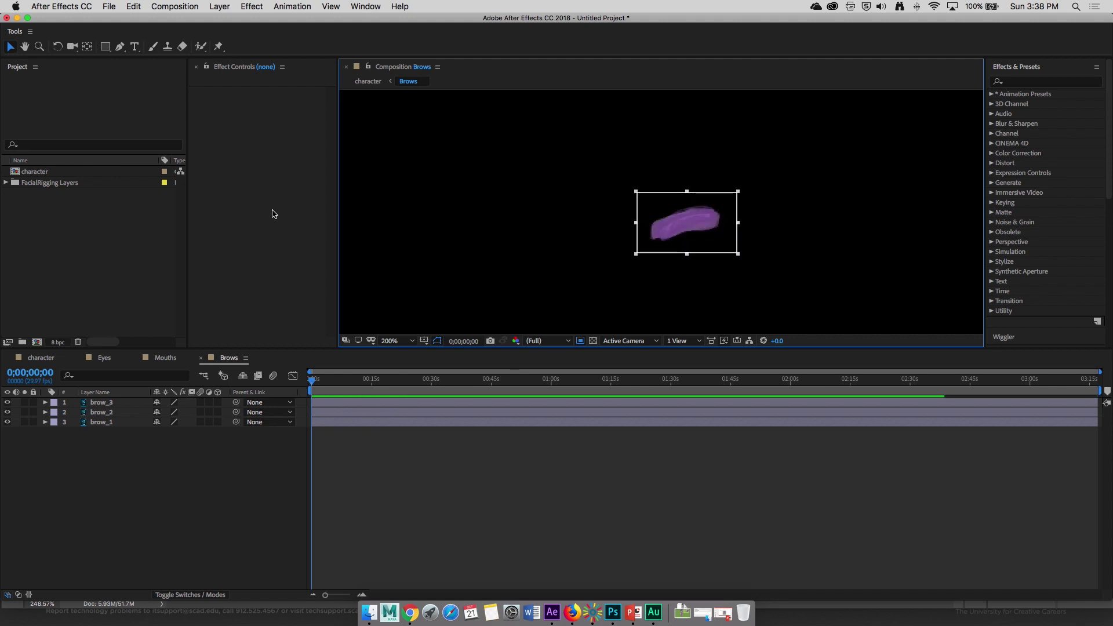
click(174, 7)
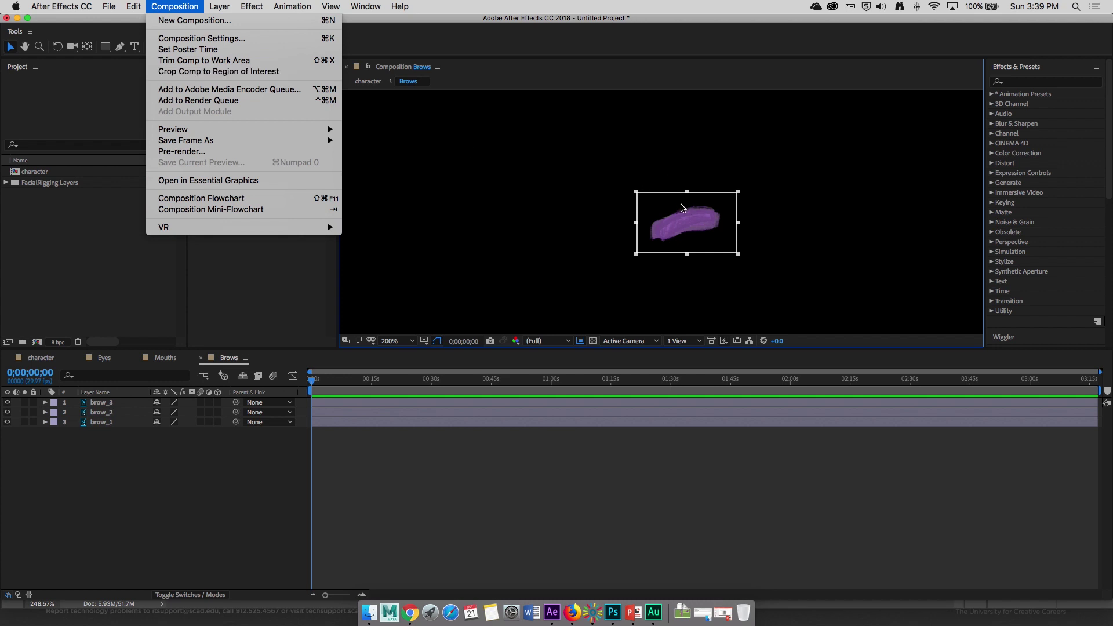
click(284, 74)
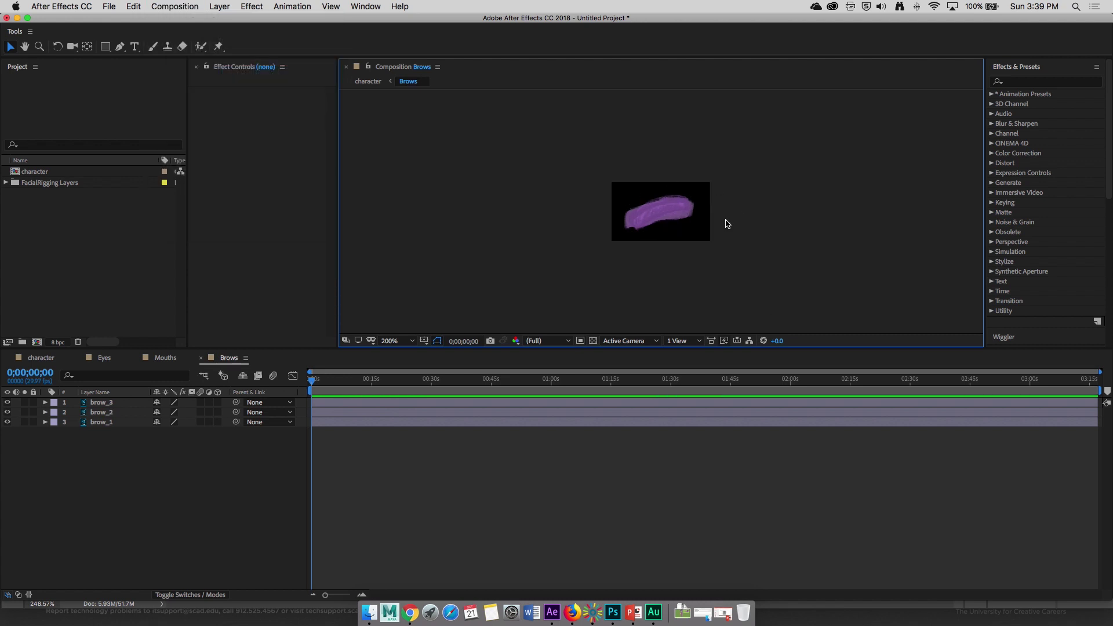
Step: Set the Brows composition's height to 50 px
key(super+k)
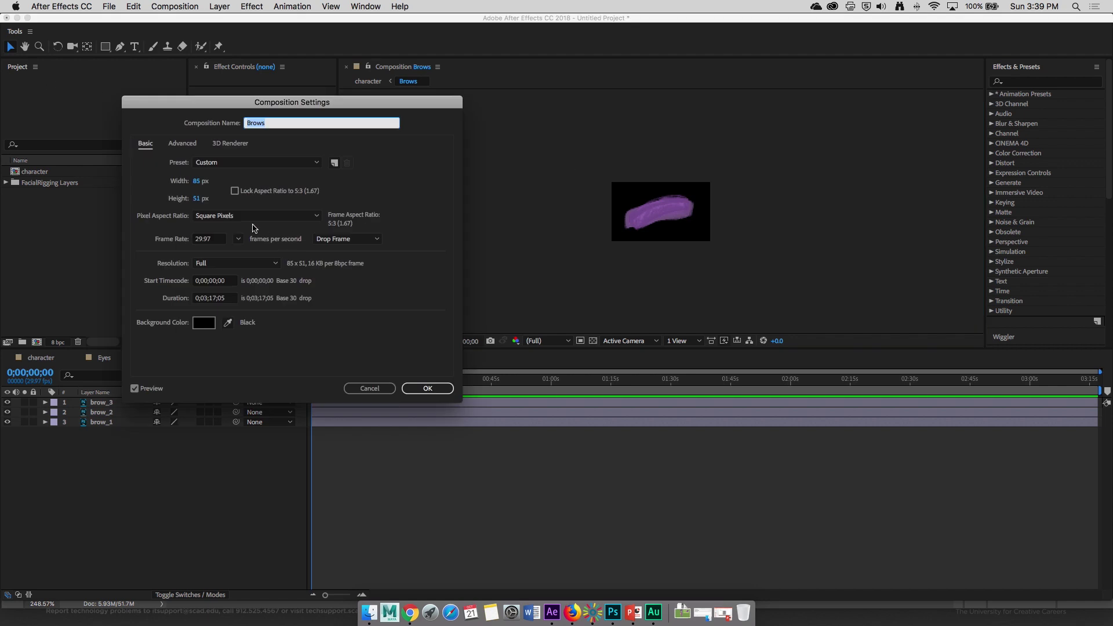
click(198, 199)
text(50)
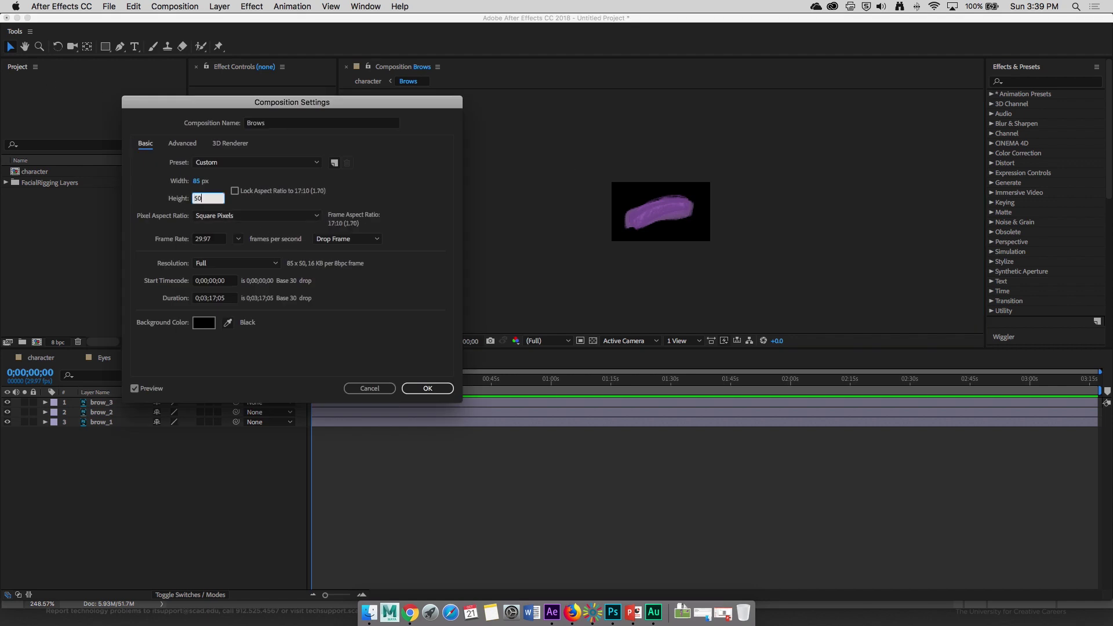
key(Return)
key(period)
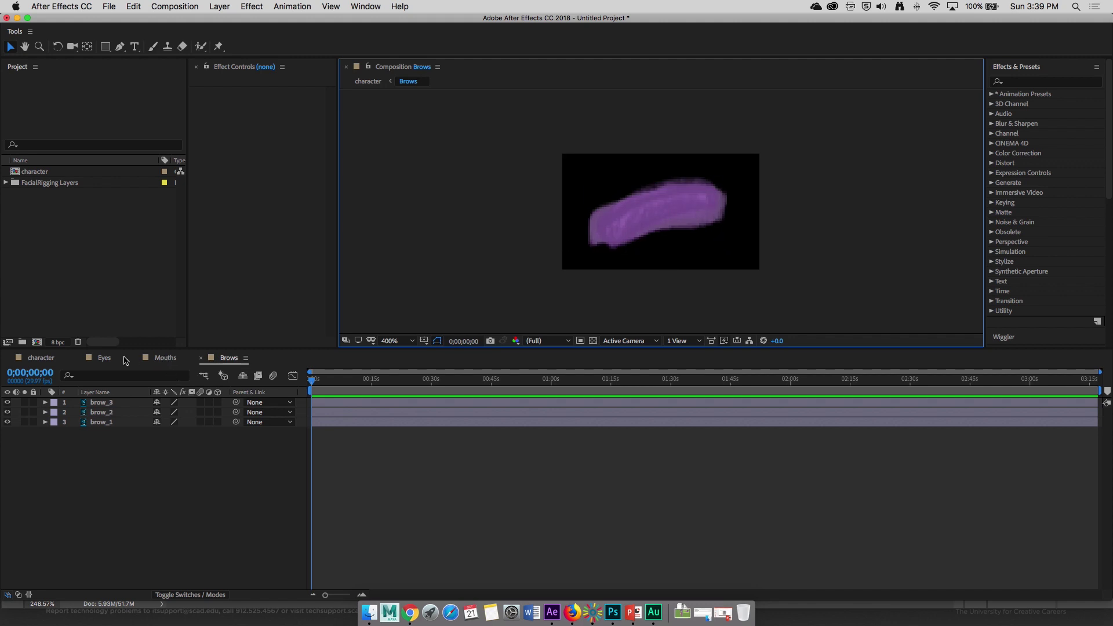
Step: Return to the character composition and open the nested Eyes composition
click(42, 358)
double_click(104, 433)
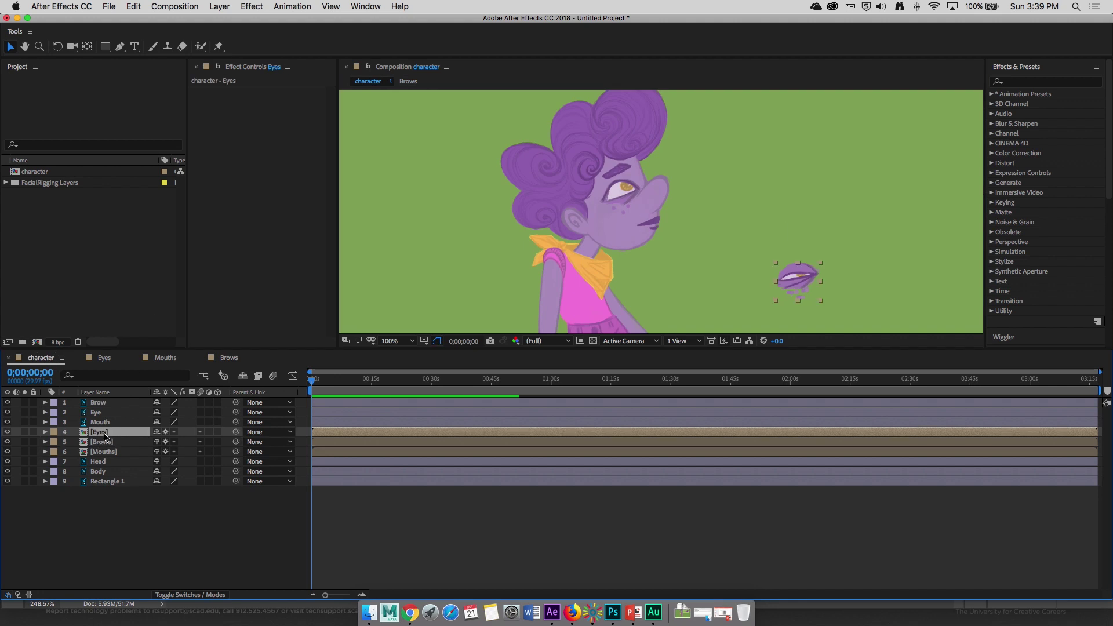
drag(544, 229, 621, 241)
key(v)
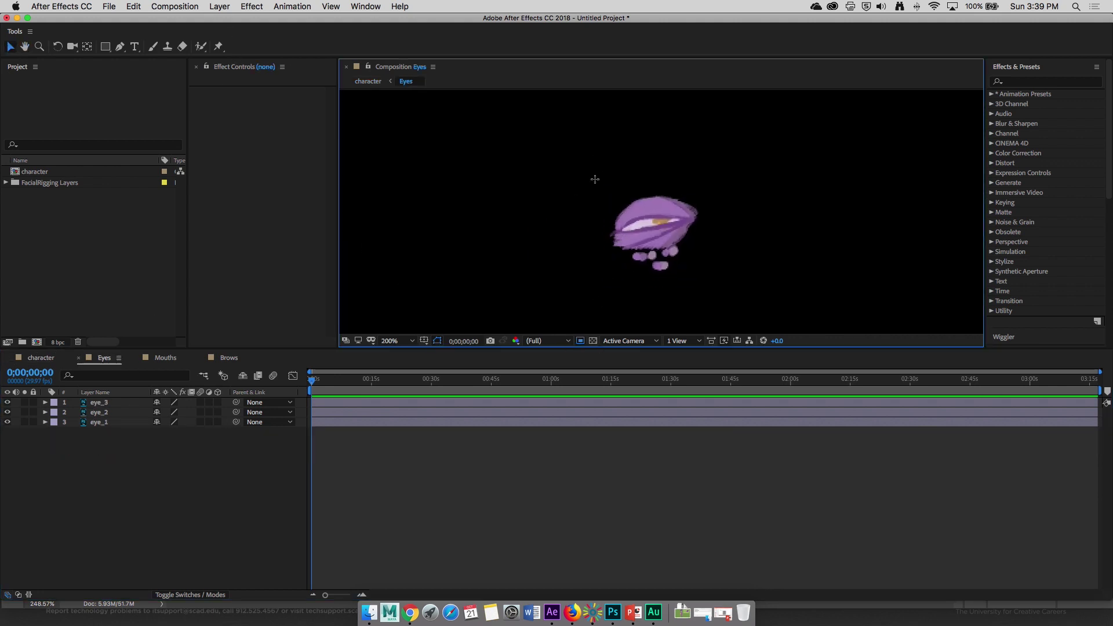
Step: Draw a region of interest around the eye and its freckles and crop the Eyes composition to it
drag(589, 180, 721, 282)
click(174, 7)
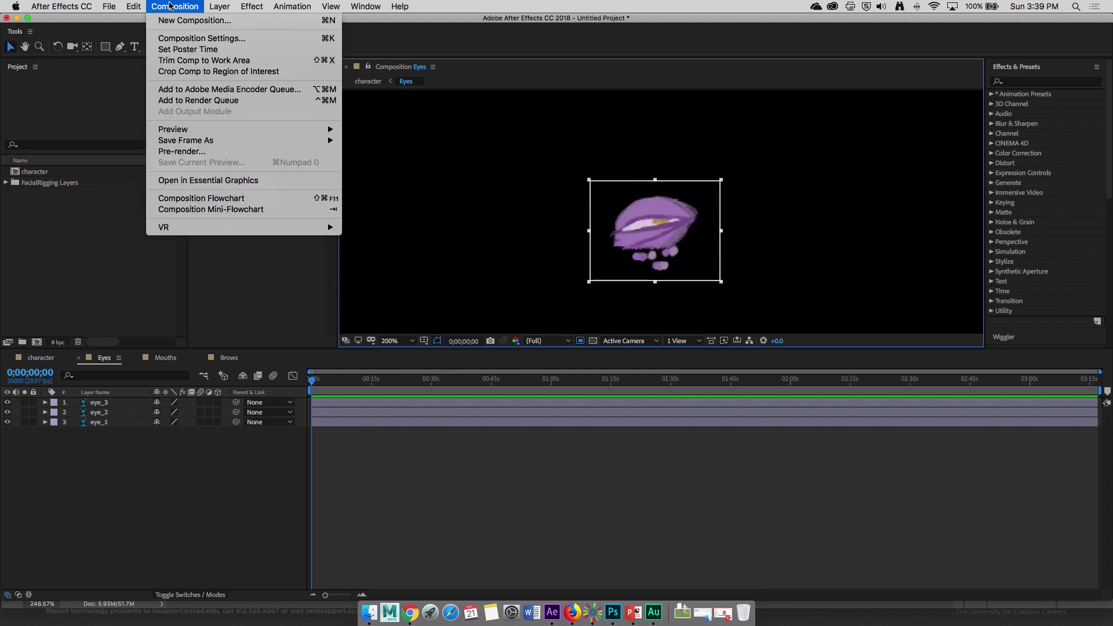
click(174, 72)
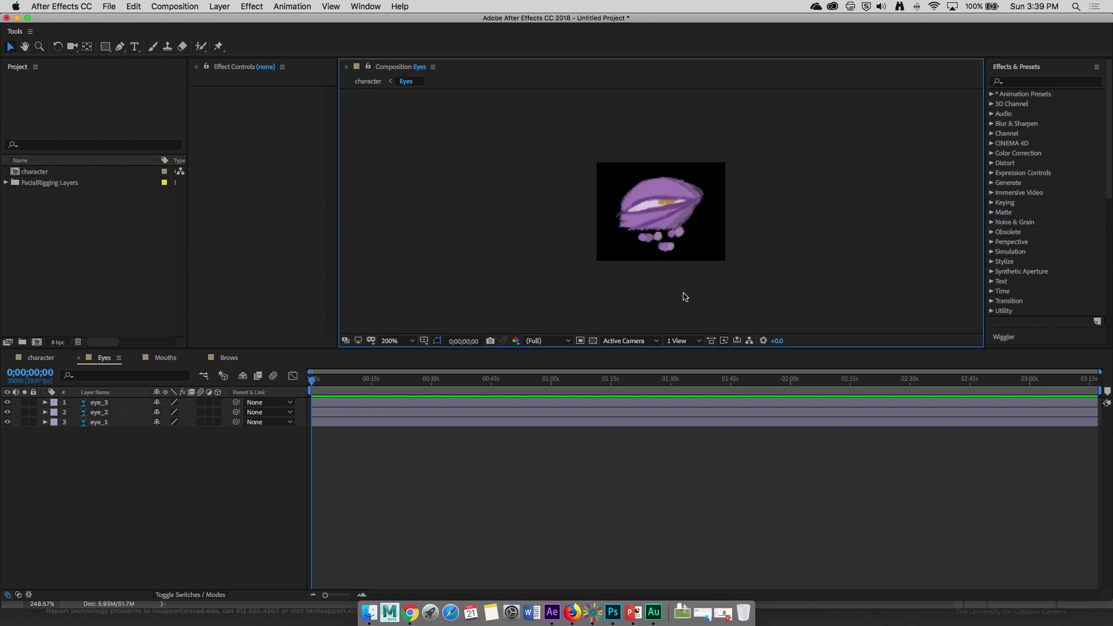
Step: Set the Eyes composition's width to 110 px
key(super+k)
click(204, 184)
text(110)
key(Tab)
key(Return)
Step: In the character composition, move the nested Eyes and Brows layers onto the face over the original eye and brow
click(51, 360)
scroll(719, 235, down, 3)
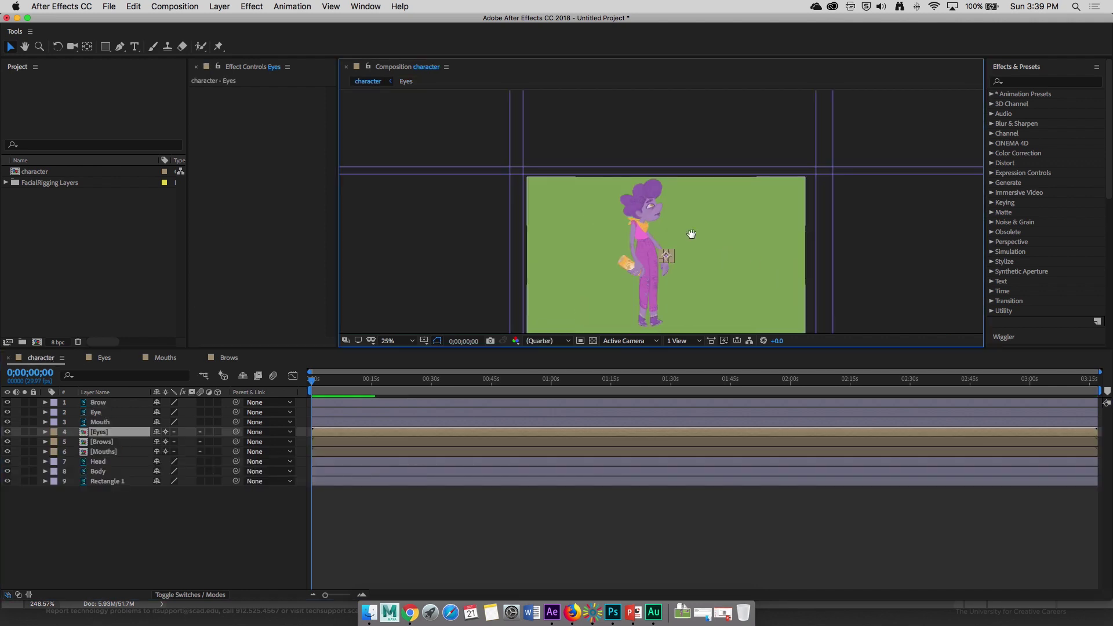
scroll(660, 252, up, 4)
drag(658, 157, 654, 253)
key(v)
drag(698, 298, 685, 210)
mouse_move(712, 258)
mouse_down()
mouse_move(695, 157)
mouse_move(694, 223)
mouse_move(672, 113)
mouse_move(676, 203)
mouse_move(733, 236)
mouse_move(749, 288)
mouse_up()
click(657, 200)
mouse_move(677, 275)
mouse_down()
mouse_move(683, 132)
mouse_move(745, 283)
mouse_move(668, 215)
mouse_up()
key(v)
drag(820, 304, 790, 134)
Step: Move the nested Mouths layer from beside the character's arm onto the face, over the original mouth
click(713, 259)
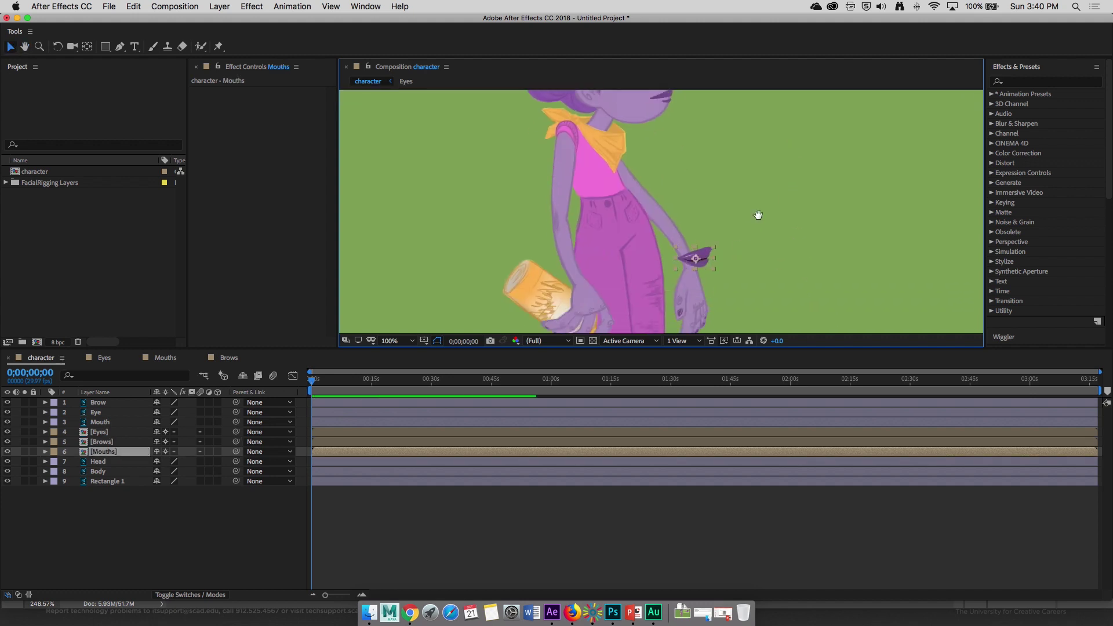
scroll(723, 300, up, 3)
drag(711, 301, 668, 141)
scroll(676, 158, up, 2)
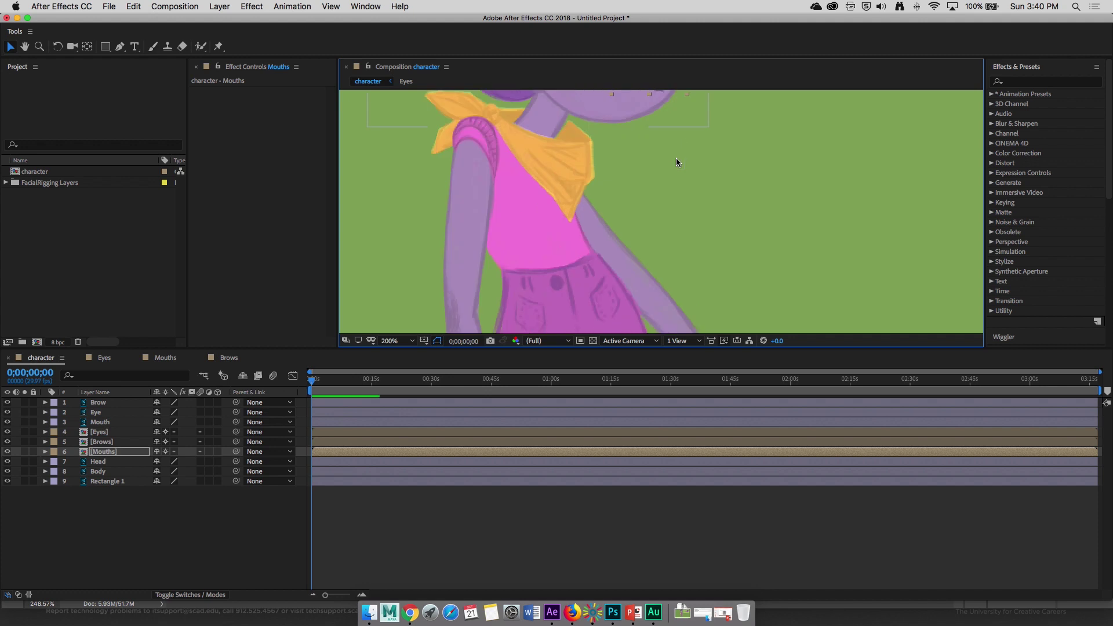
Step: Delete the original Brow, Eye and Mouth layers from the character composition
click(103, 425)
shift+click(105, 405)
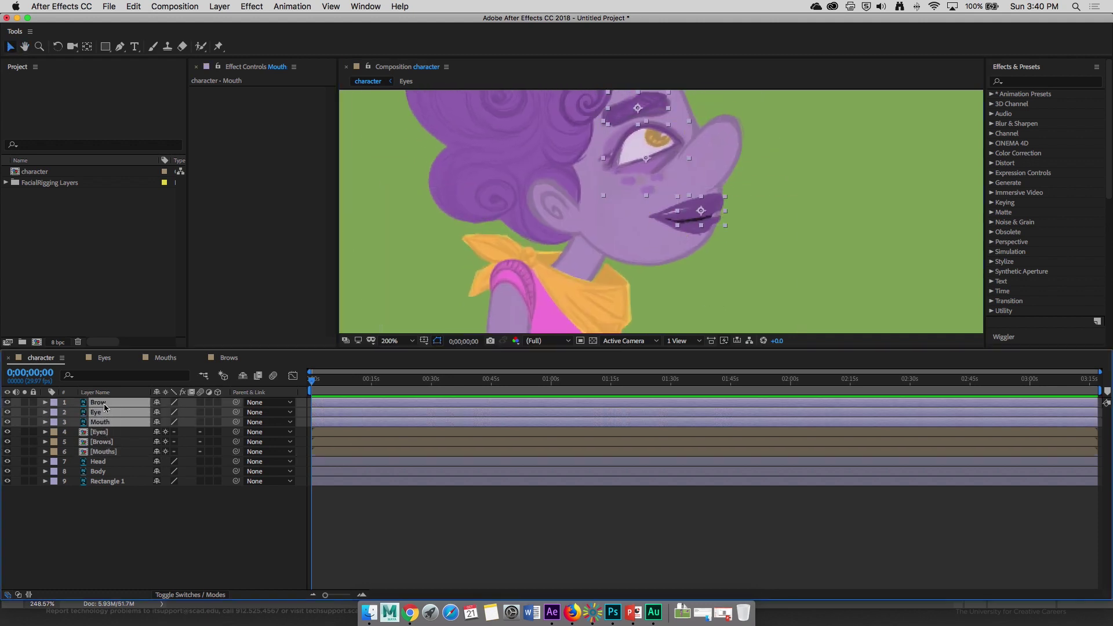
key(Delete)
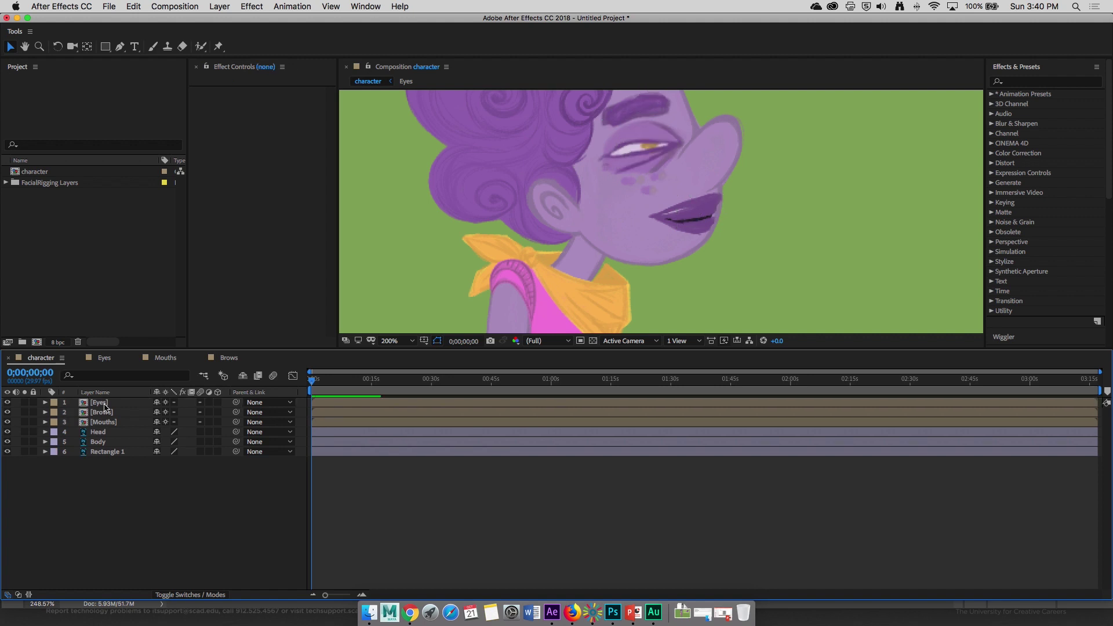
Step: Nudge the Eyes layer slightly to fit the face and open its nested composition
drag(641, 190, 635, 259)
click(639, 218)
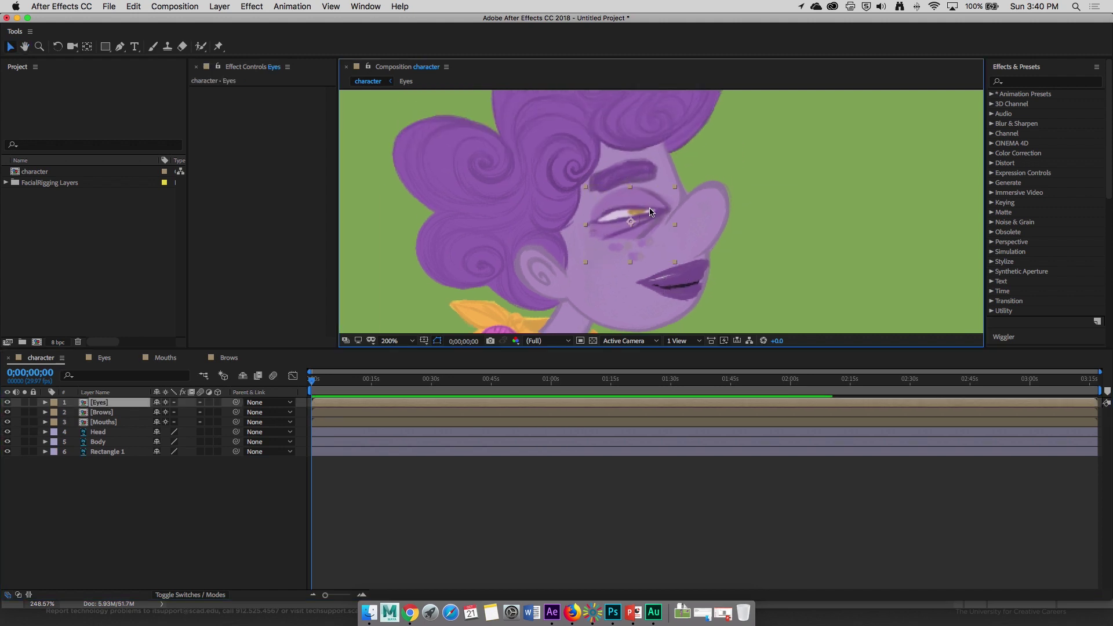
drag(654, 207, 652, 207)
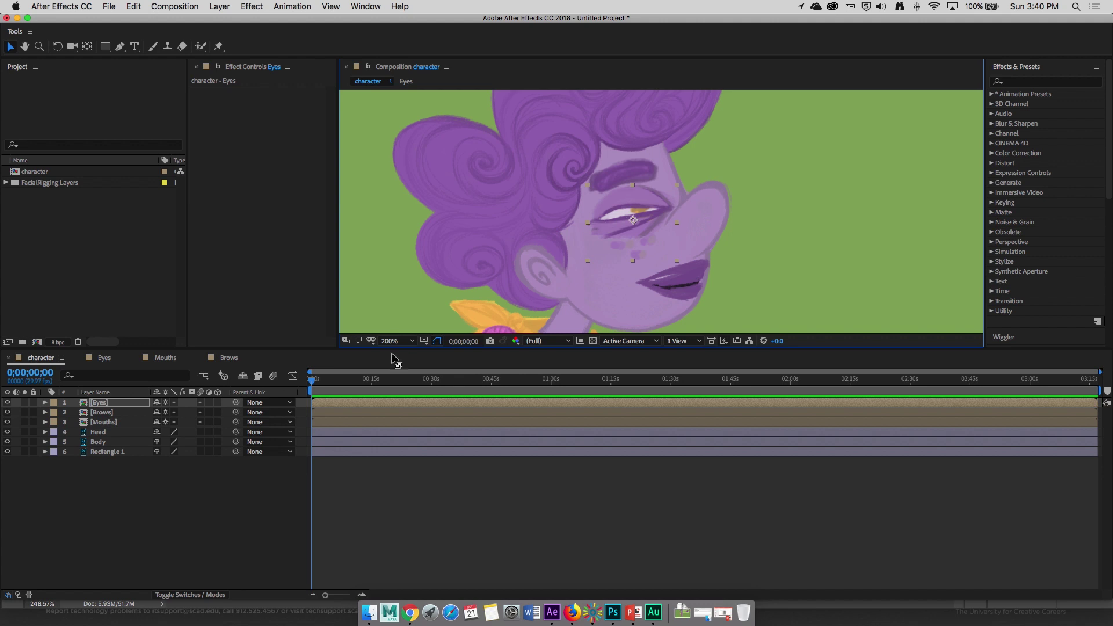
double_click(127, 404)
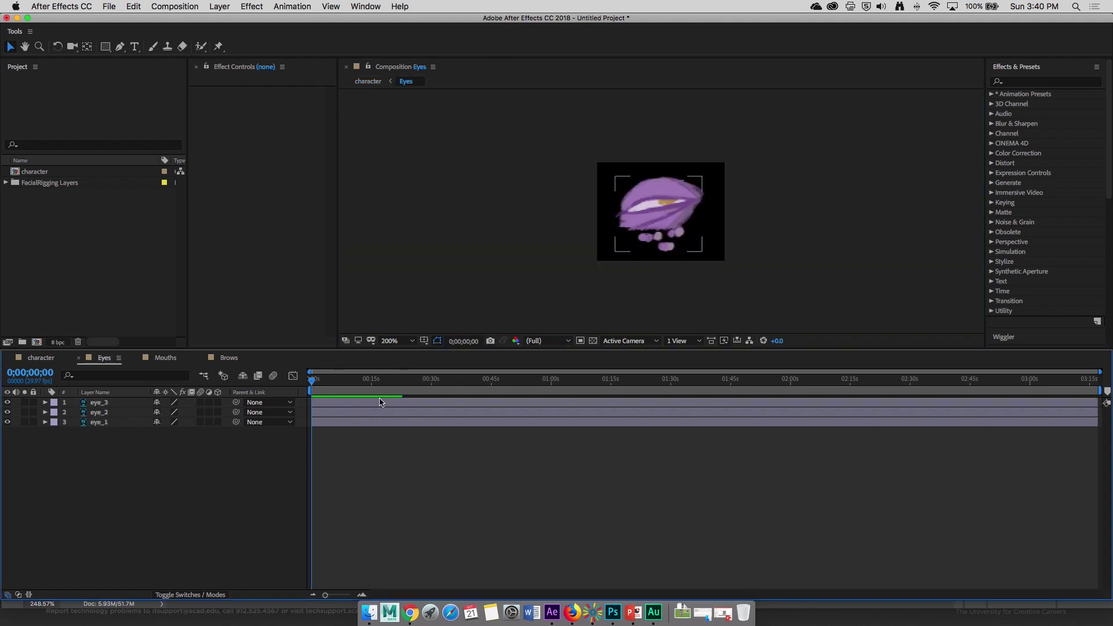
Step: Hide the eye_3 layer in the Eyes composition and return to the character composition to check the face
click(7, 404)
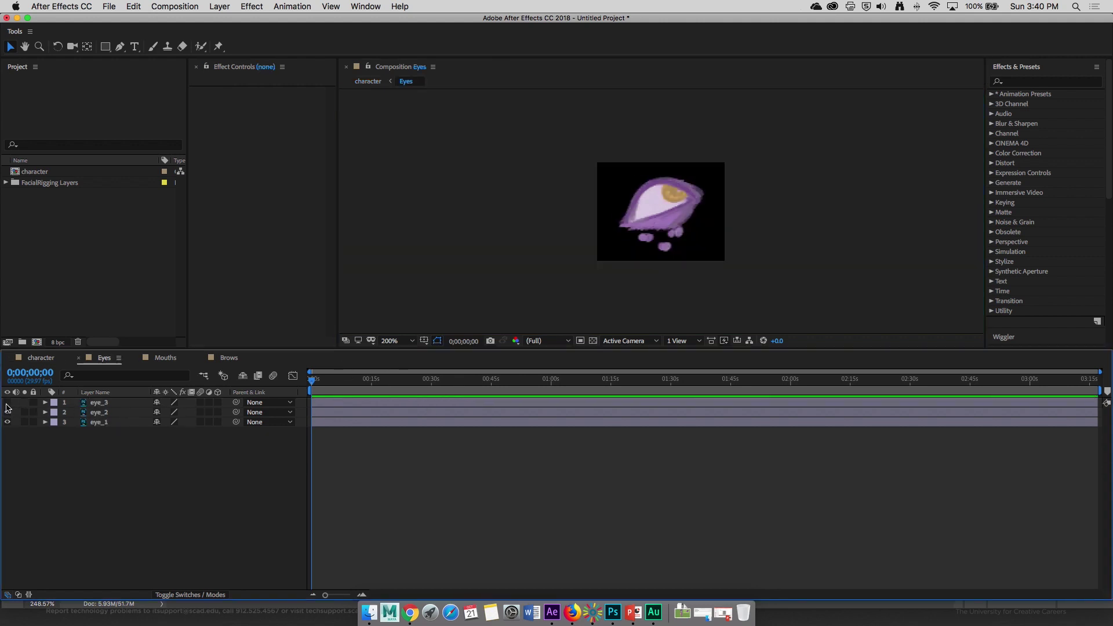
click(41, 358)
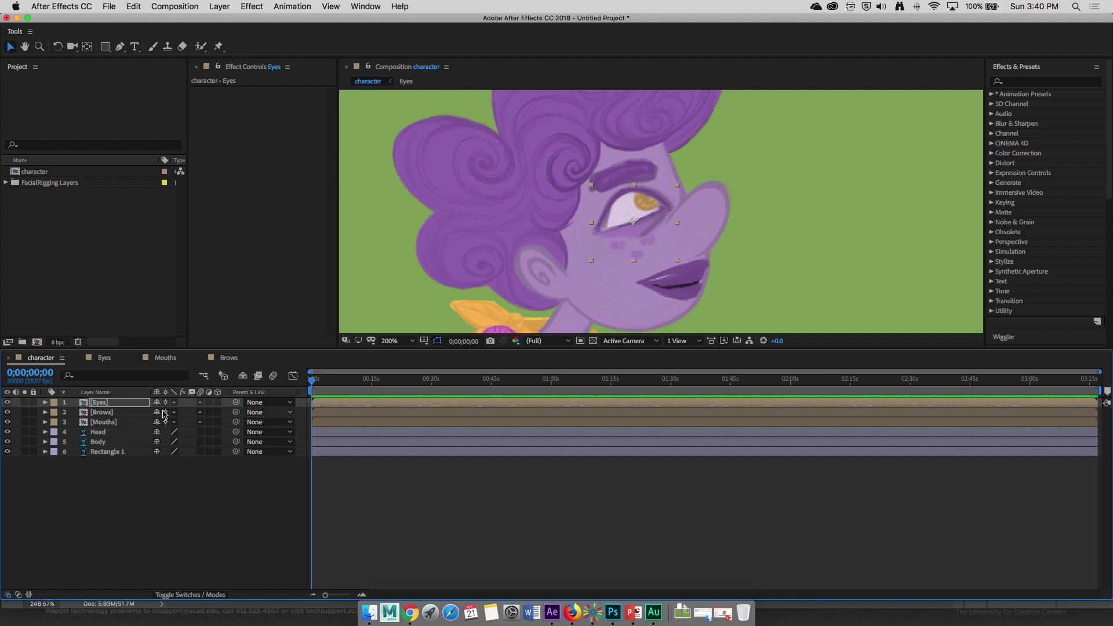
Step: Open the Mouths composition and select the mouth_1, mouth_2 and mouth_3 layers with the playhead at the first frame
click(165, 362)
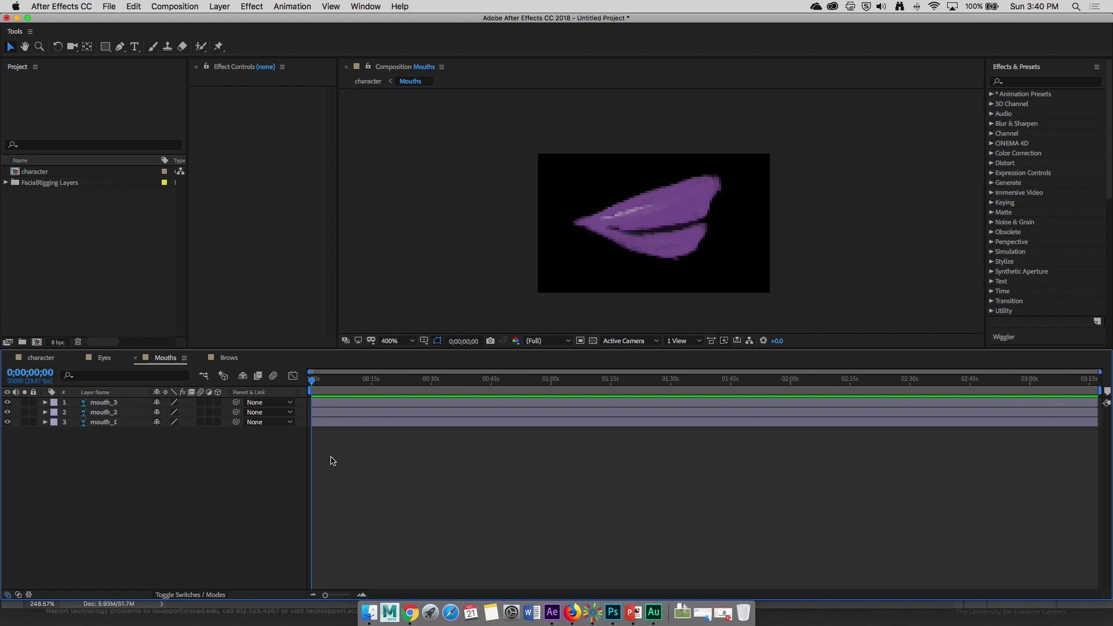
drag(323, 380, 311, 380)
mouse_move(309, 379)
mouse_down()
mouse_move(322, 379)
mouse_move(310, 379)
mouse_up()
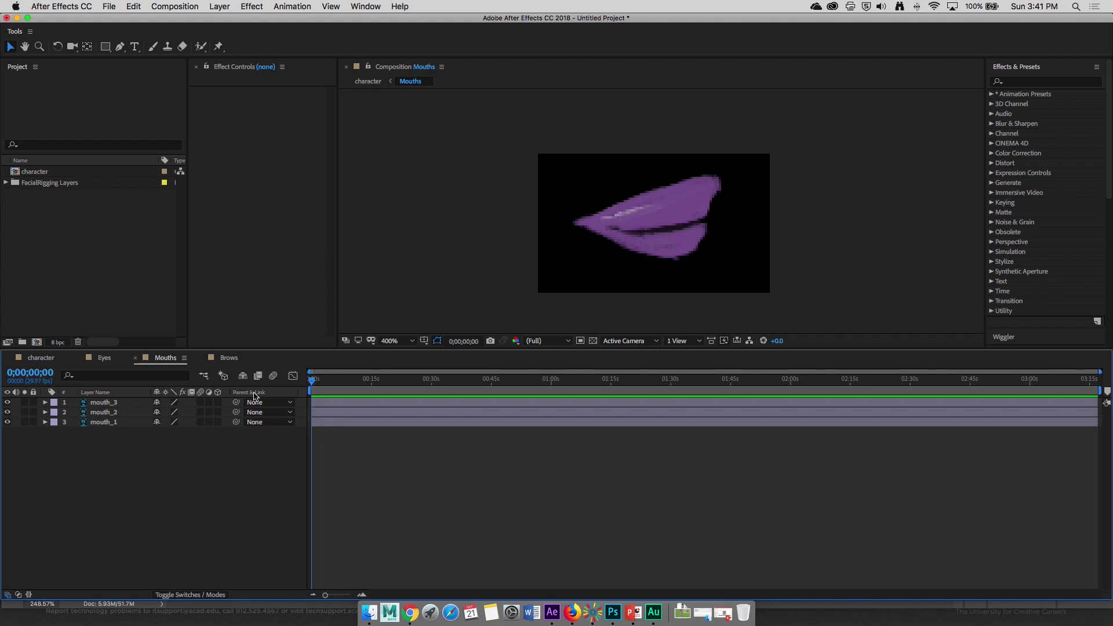
click(113, 423)
shift+click(113, 402)
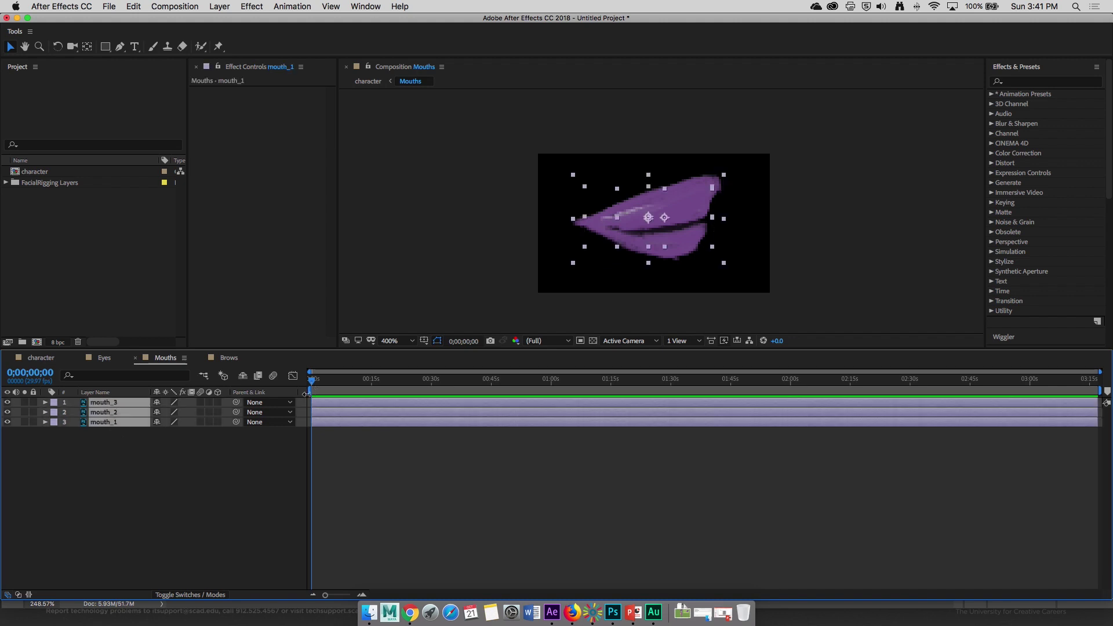
drag(313, 385, 313, 380)
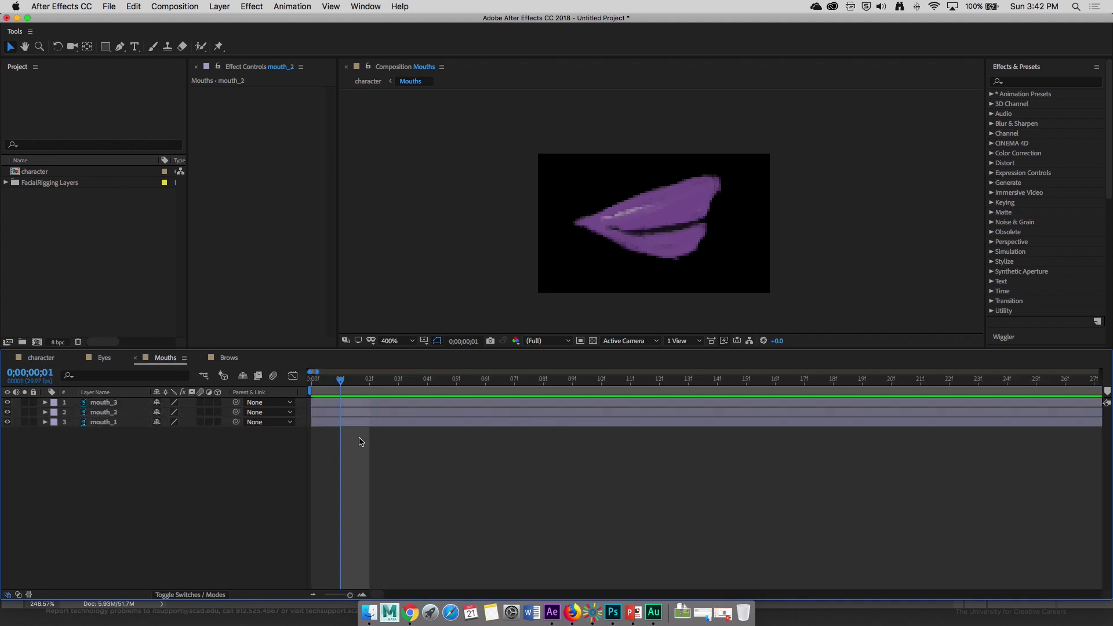
drag(341, 383, 311, 378)
click(130, 422)
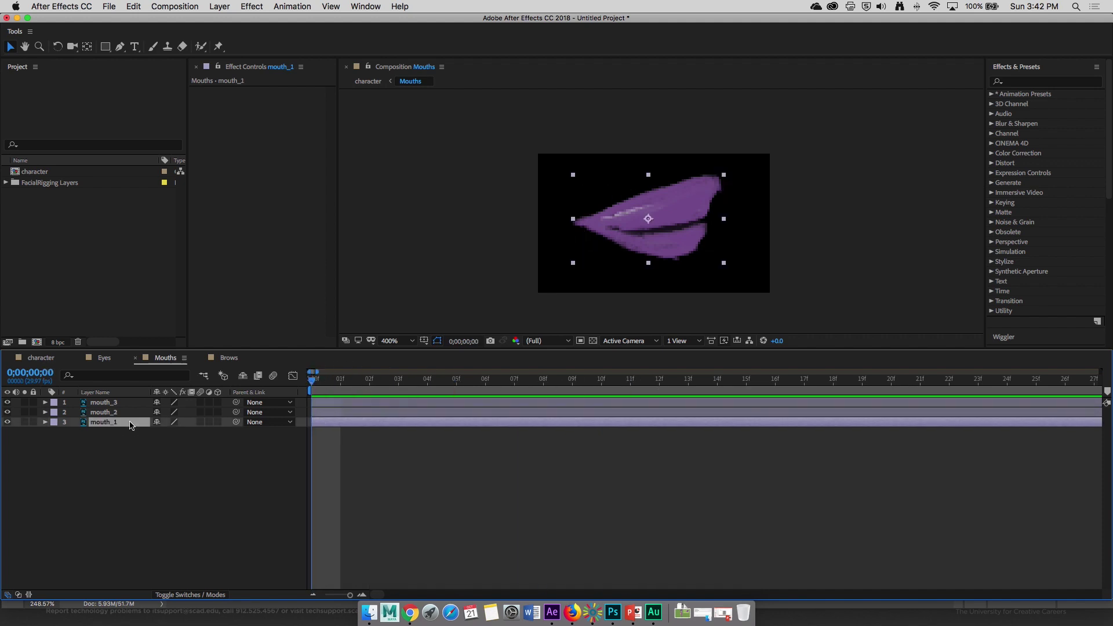
shift+click(122, 404)
Step: Try to shorten the three mouth layers to about two frames by pulling in their ends, and undo it
key(minus)
key(minus)
key(minus)
key(minus)
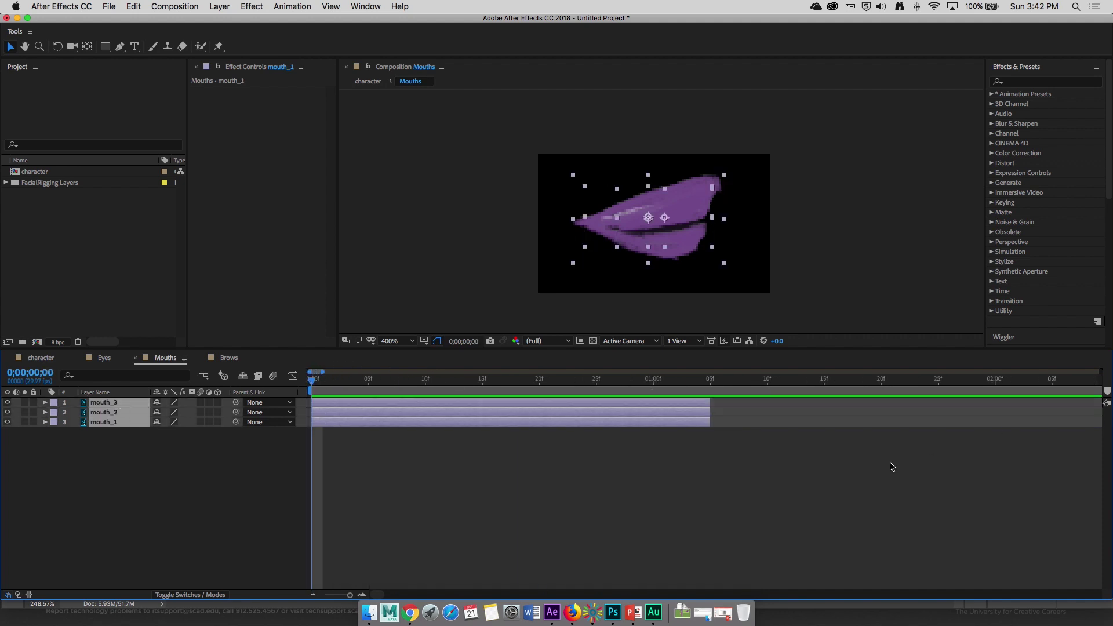
drag(709, 406, 334, 402)
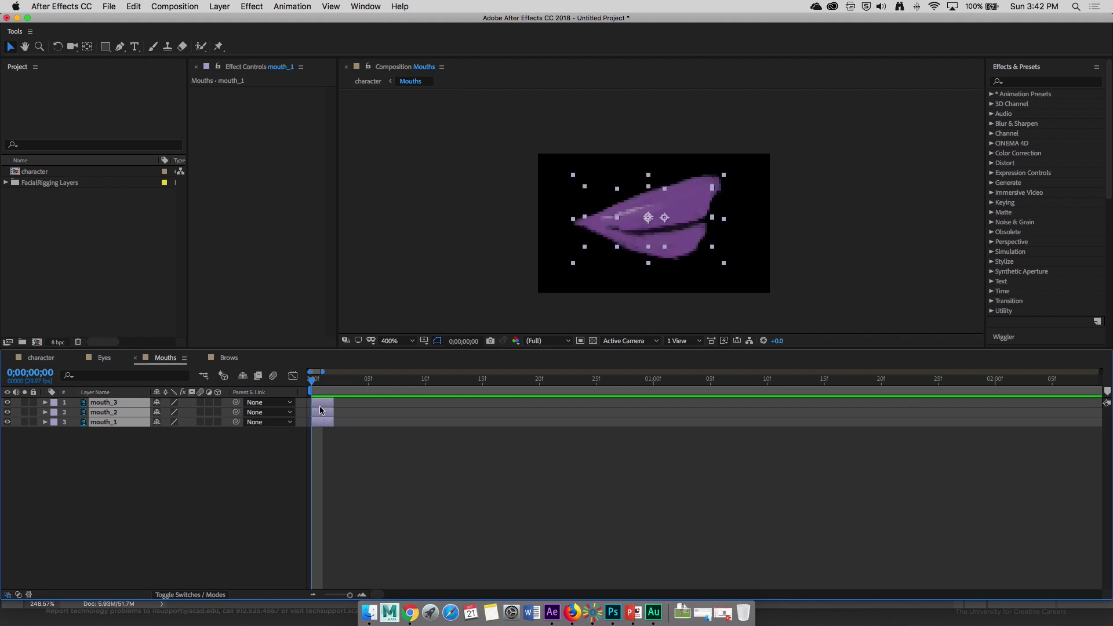
key(super+z)
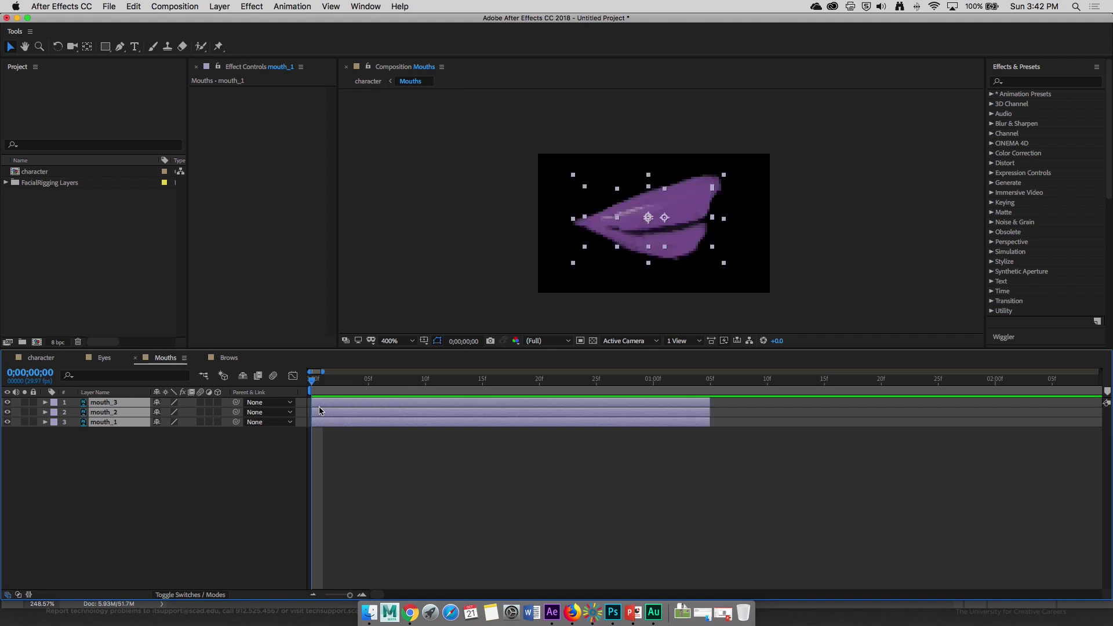
key(=)
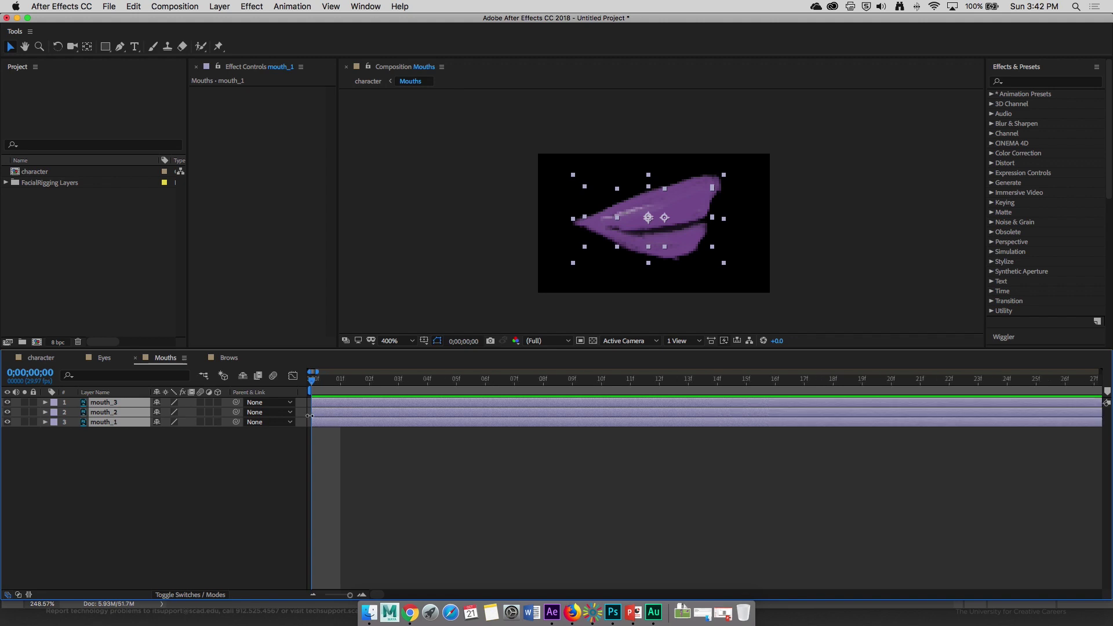
Step: Trim the ends of all three mouth layers so each lasts a single frame at the start of the timeline
drag(316, 382, 338, 387)
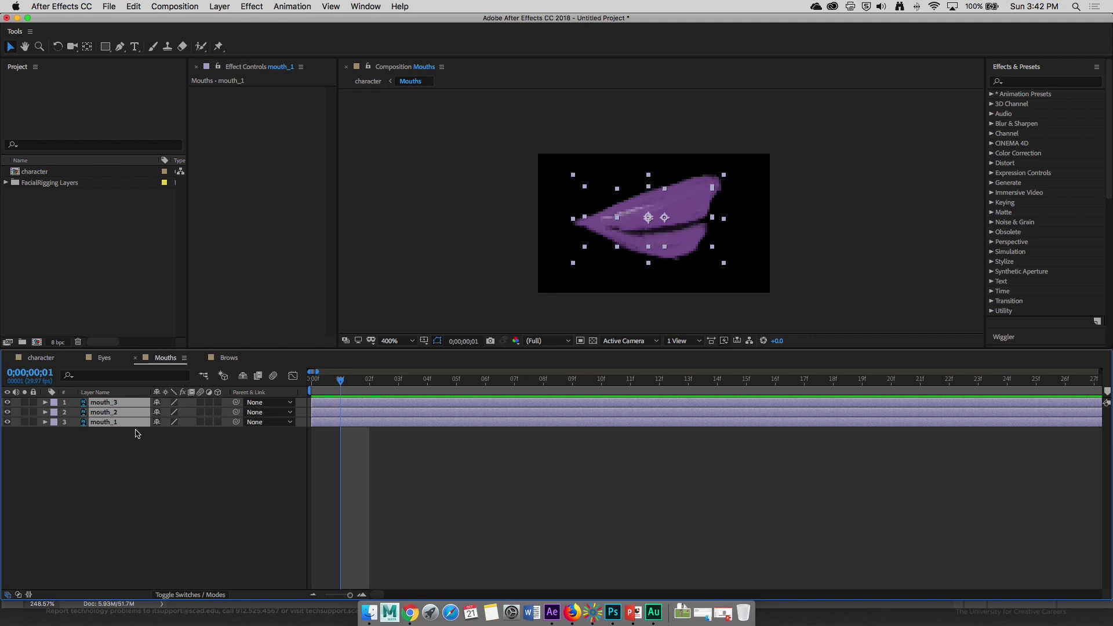
key(alt+])
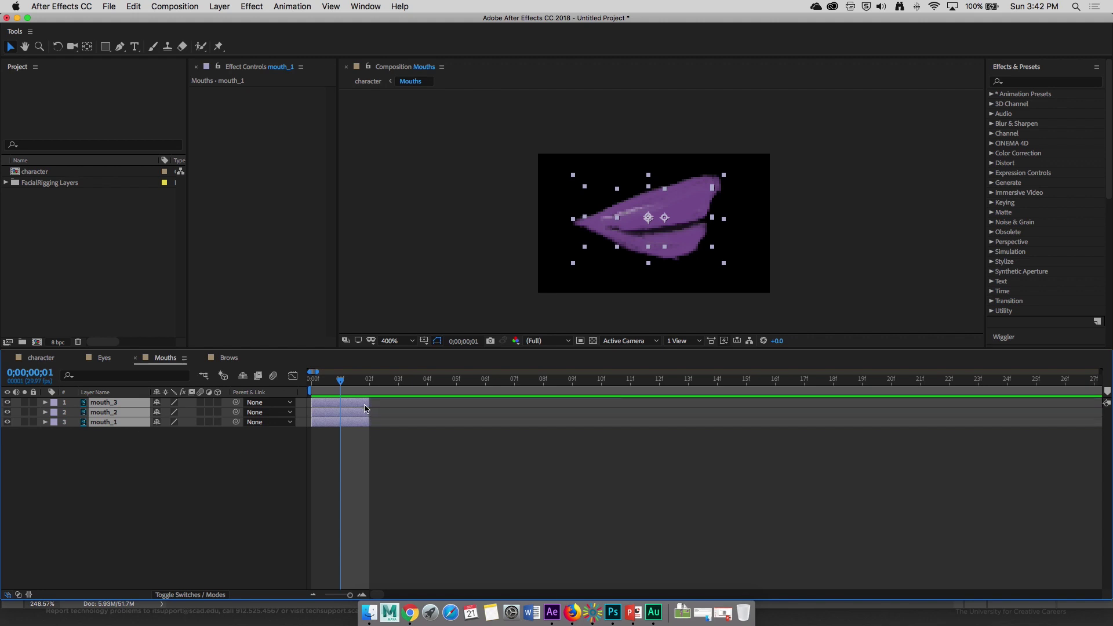
mouse_move(341, 389)
mouse_down()
mouse_move(377, 385)
mouse_move(340, 387)
mouse_move(341, 402)
mouse_move(354, 402)
mouse_move(338, 402)
mouse_up()
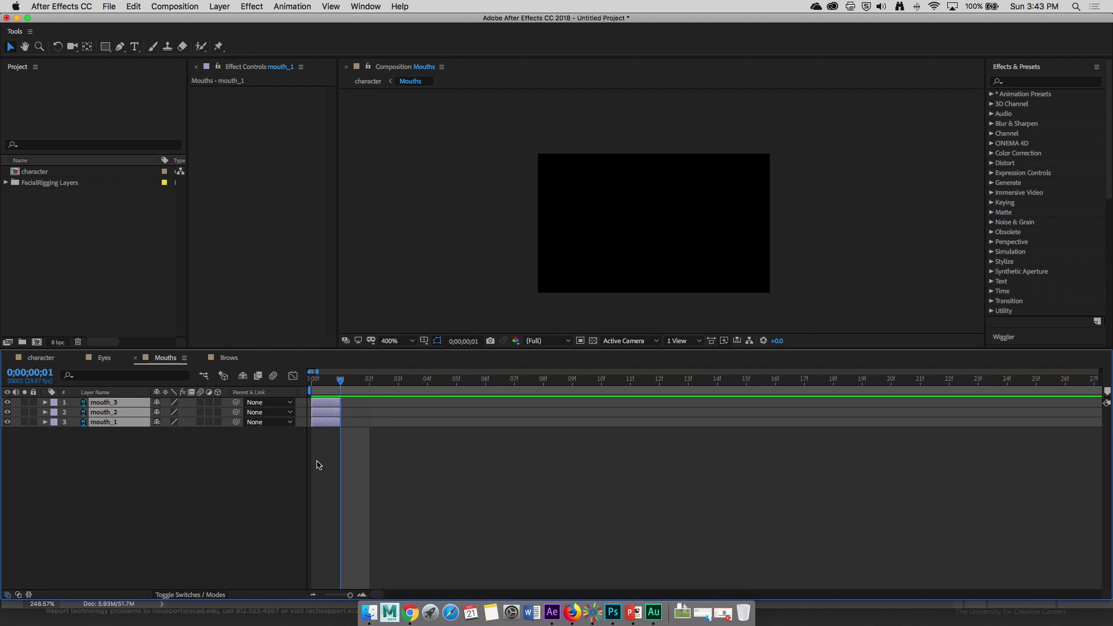
Step: Stagger the one-frame mouth layers in order, with mouth_1 at frame 0, mouth_2 at frame 1 and mouth_3 at frame 2
click(320, 460)
key(super+a)
click(346, 462)
click(325, 401)
shift+click(325, 412)
drag(341, 402, 398, 386)
click(362, 443)
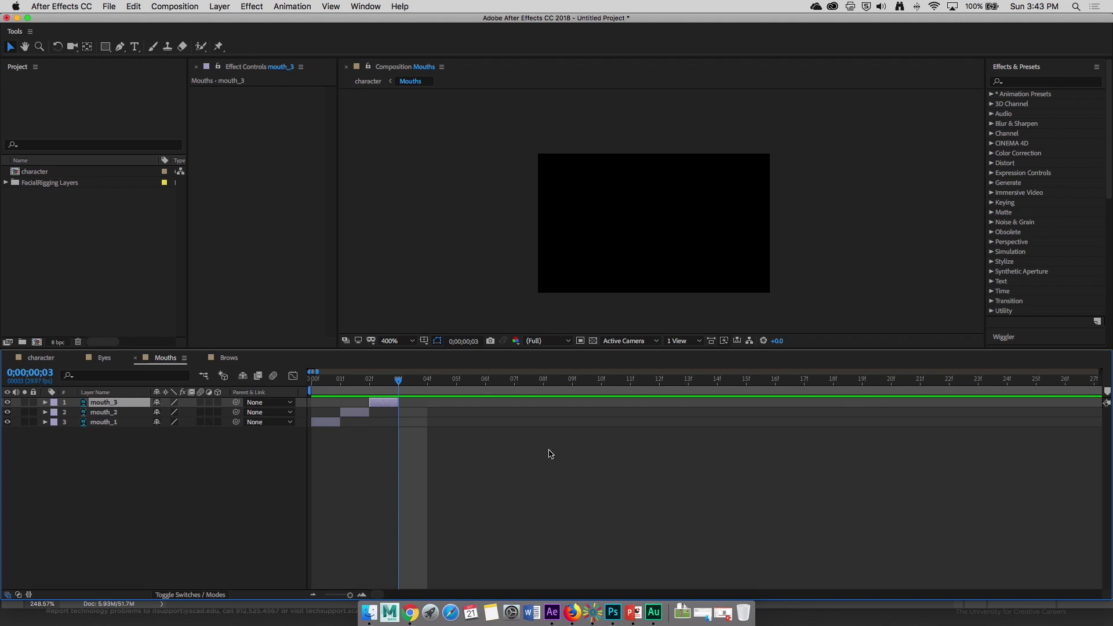
Step: Try adjusting the end of the Mouths work area by hand to frame 3, and reset it to full length
key(minus)
key(minus)
key(minus)
key(minus)
key(minus)
key(minus)
key(minus)
key(minus)
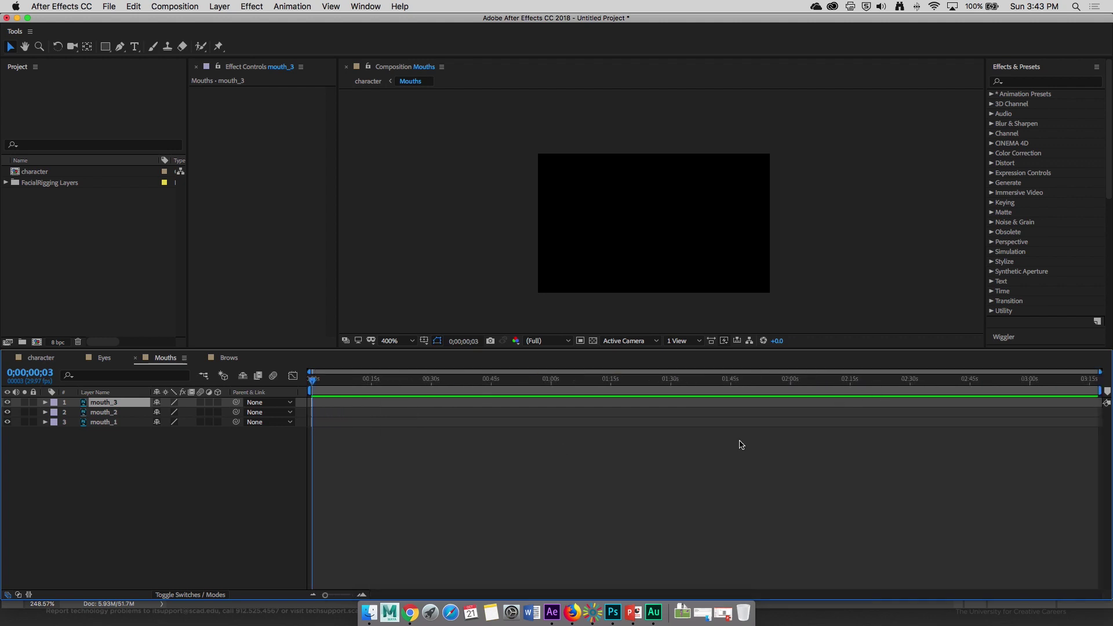
drag(1098, 372, 327, 371)
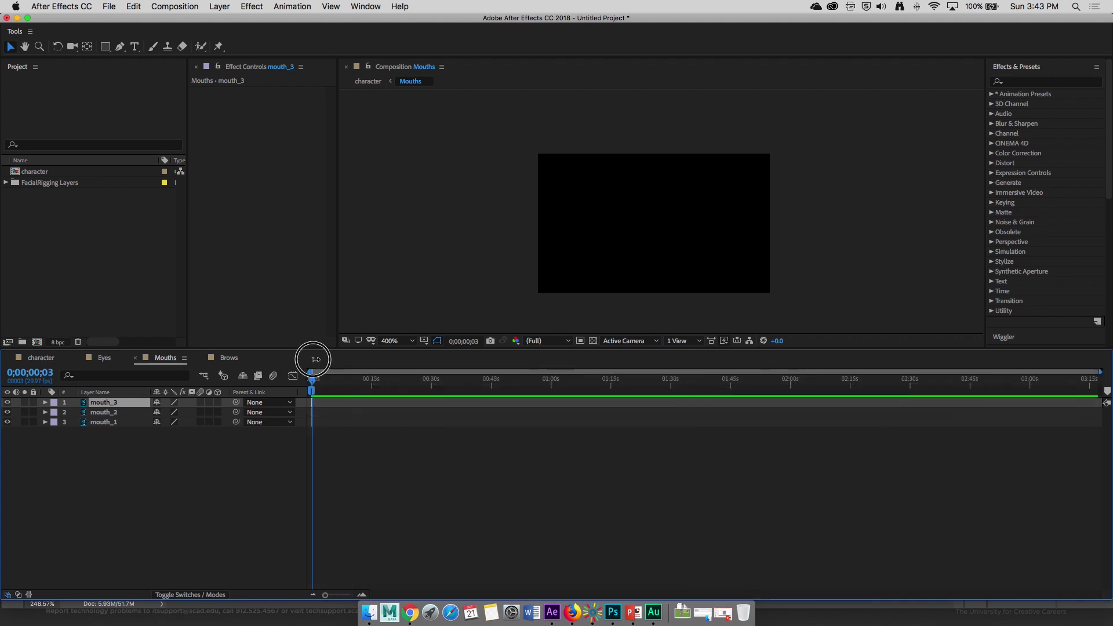
drag(384, 594, 343, 592)
mouse_move(326, 371)
mouse_down()
mouse_move(336, 393)
mouse_move(351, 393)
mouse_move(317, 372)
mouse_up()
drag(376, 596, 365, 597)
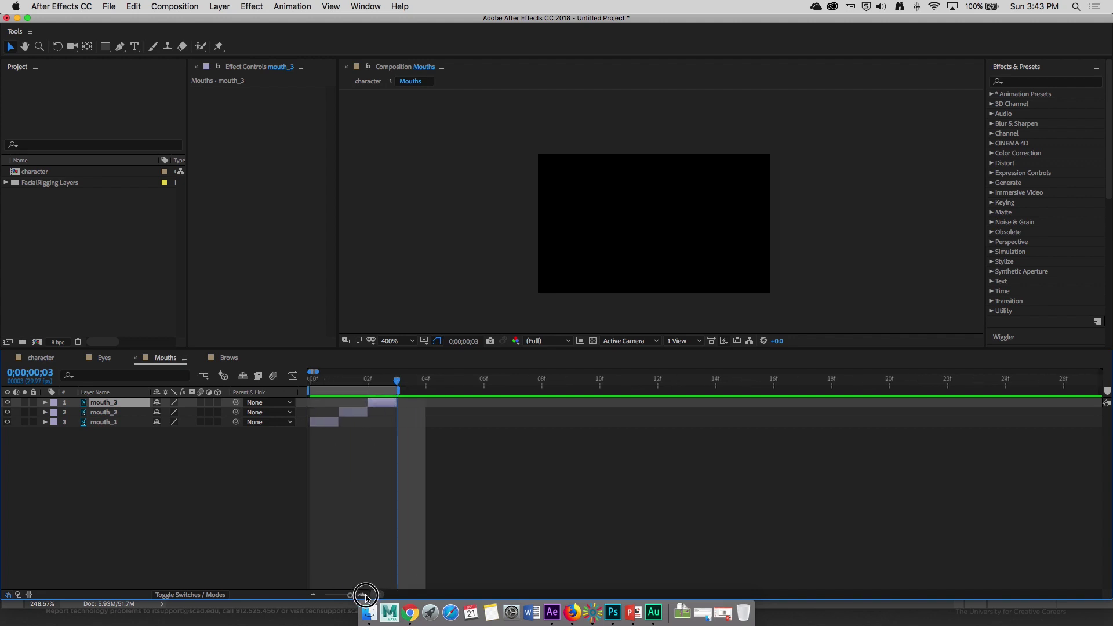
double_click(343, 393)
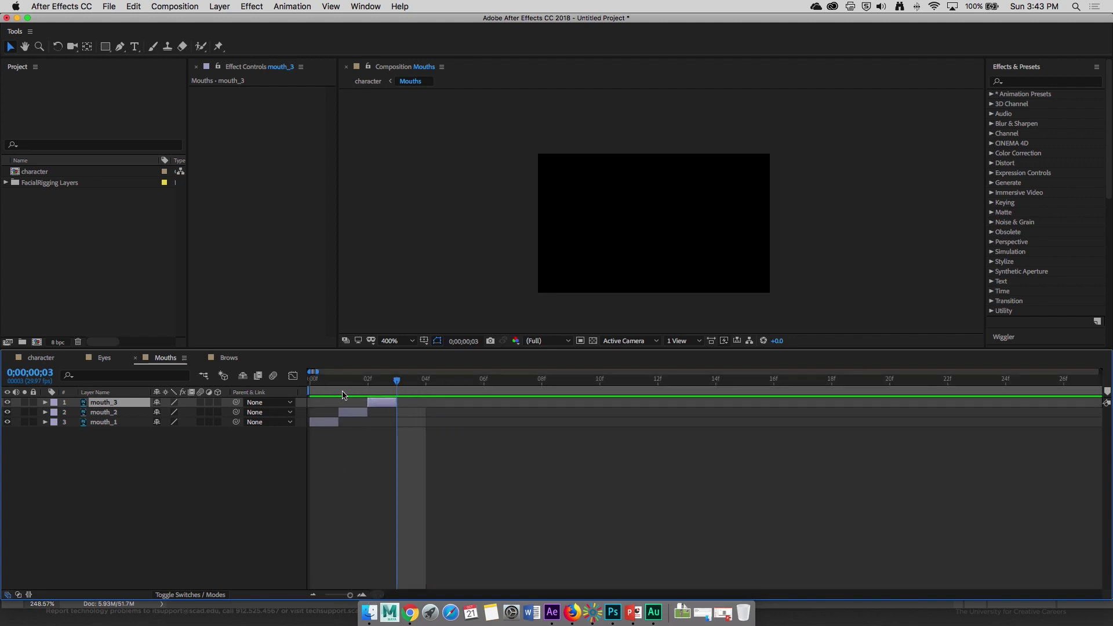
Step: End the work area at frame 3, trim the Mouths composition to it and scrub through the mouth shapes
key(n)
click(378, 393)
right_click(378, 393)
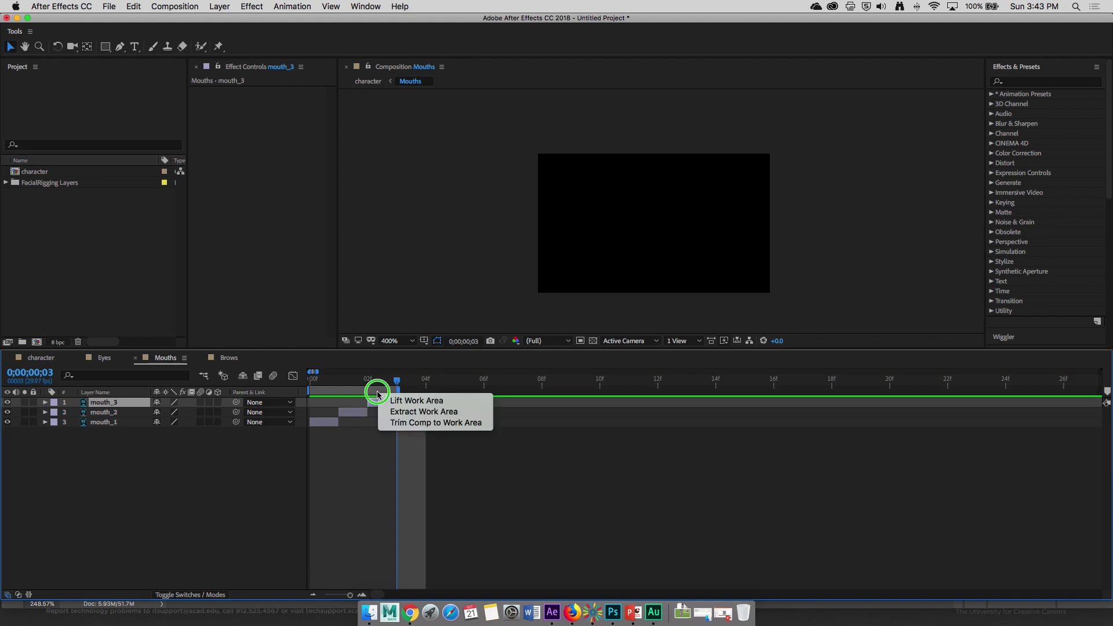
click(363, 469)
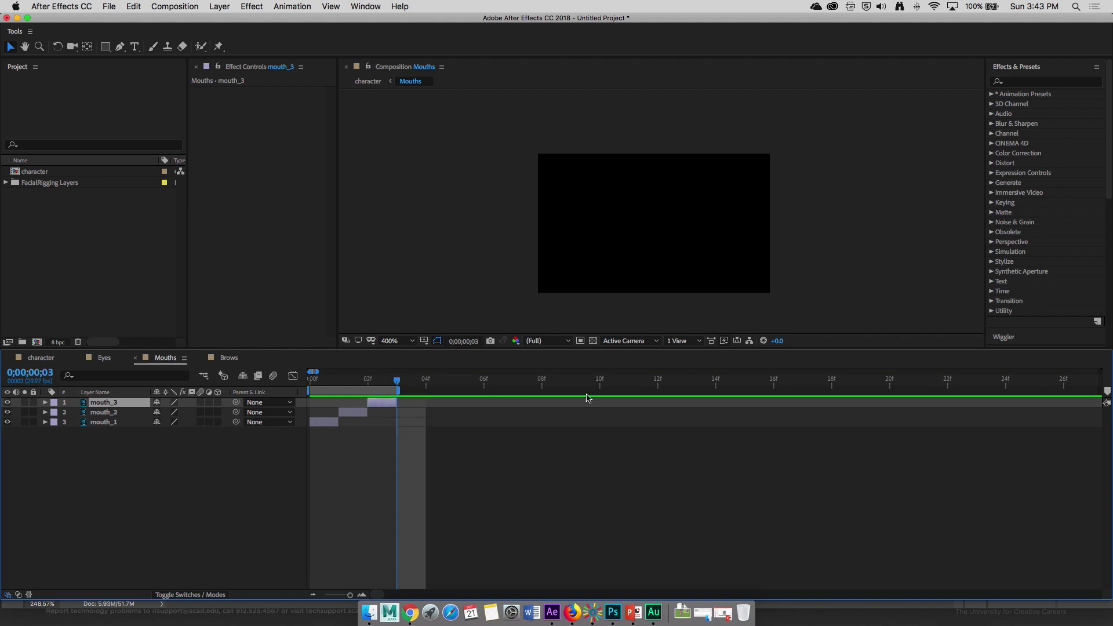
right_click(369, 390)
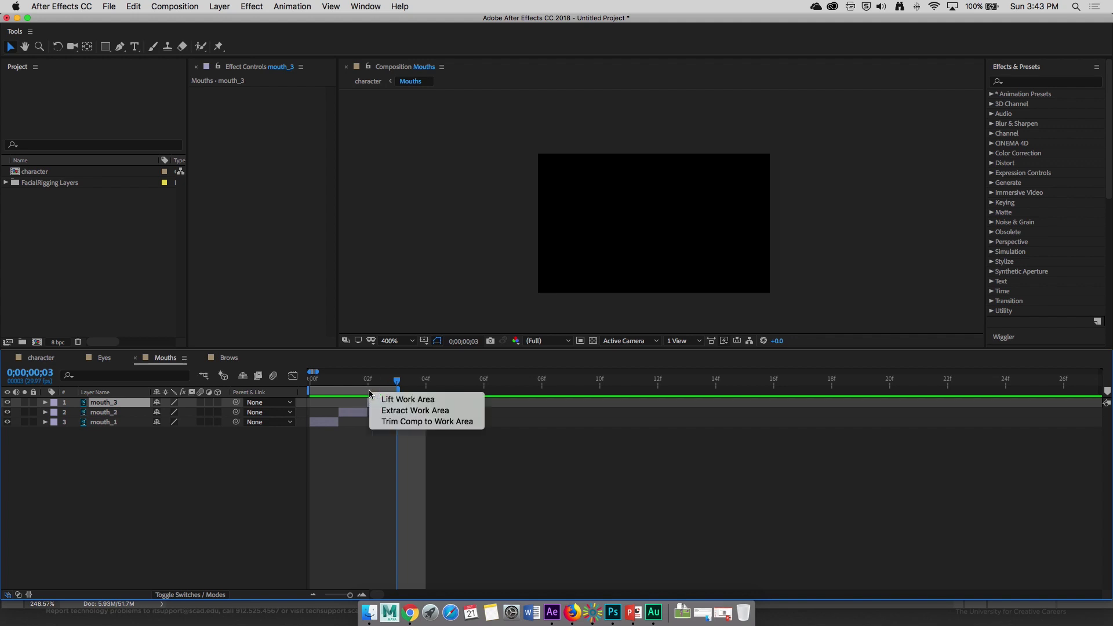
click(385, 422)
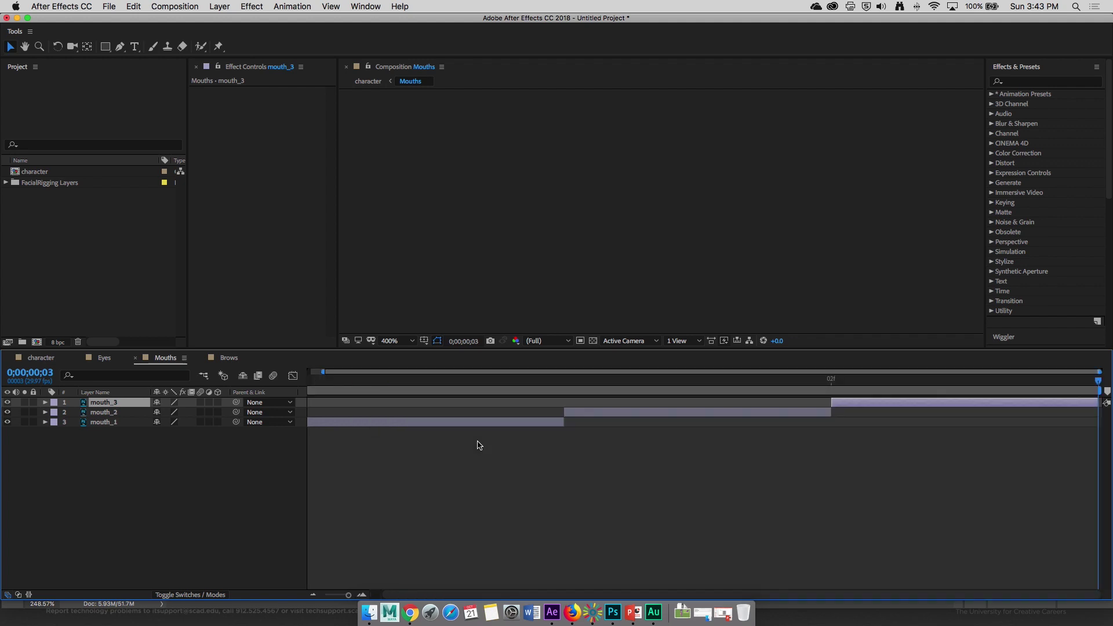
drag(327, 381, 705, 462)
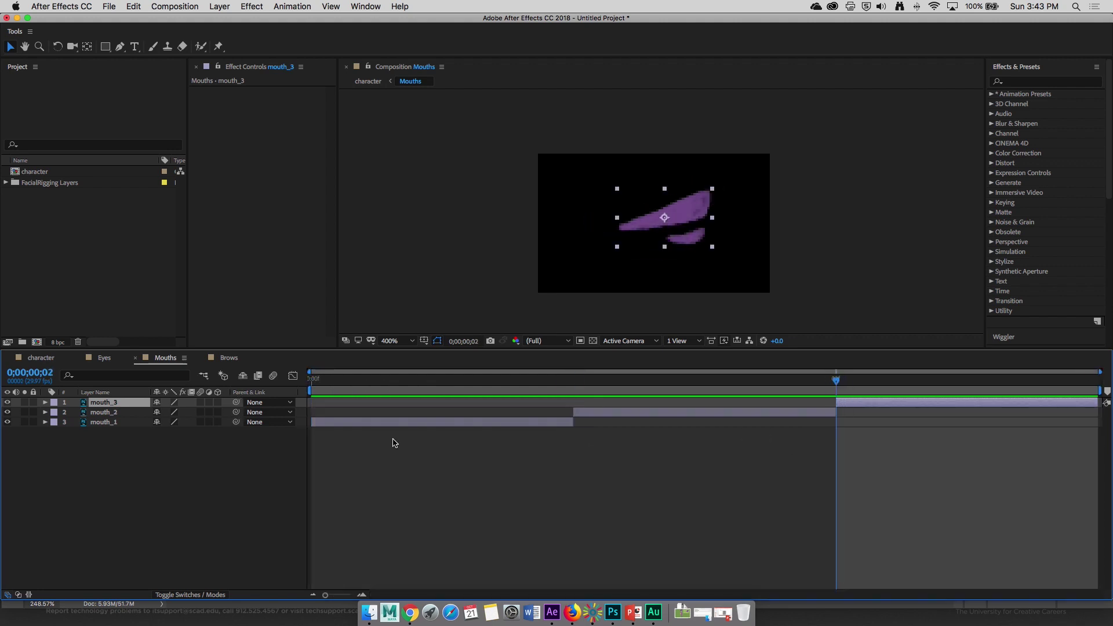
Step: In the Brows composition, trim brow_1, brow_2 and brow_3 to a single frame at the start of the timeline
click(229, 358)
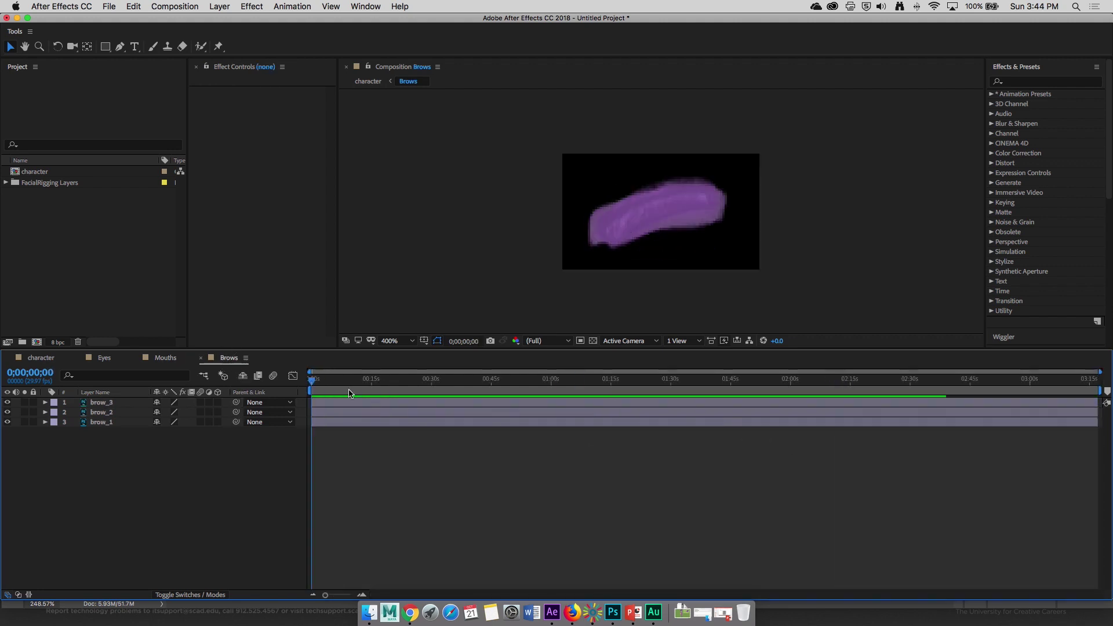
mouse_move(314, 380)
mouse_down()
mouse_move(339, 382)
mouse_move(294, 380)
mouse_up()
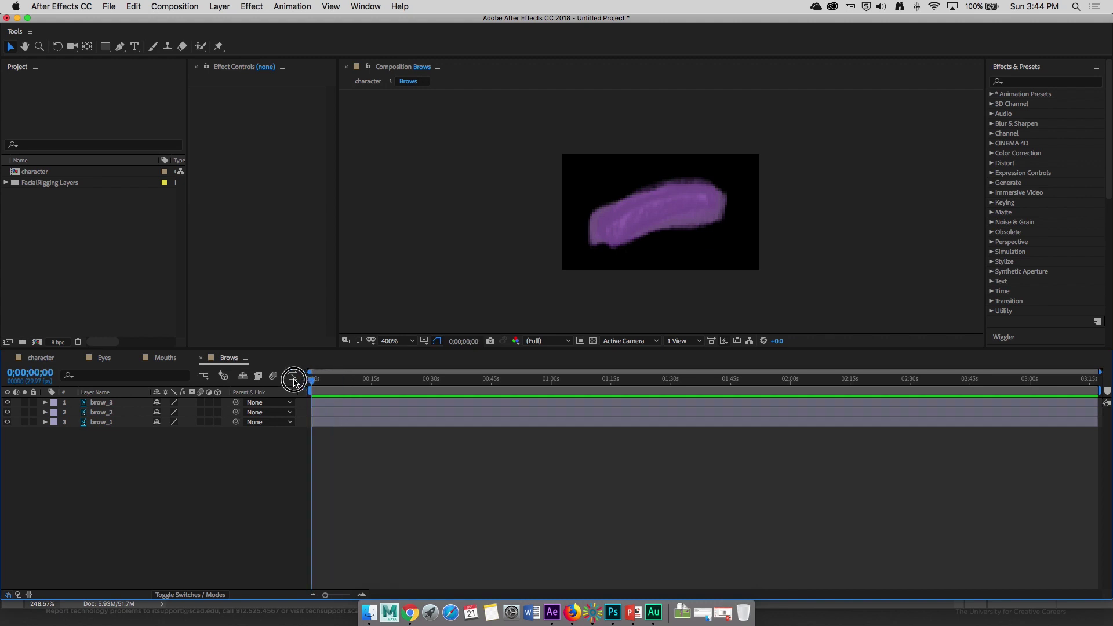
key(=)
key(=)
key(=)
key(=)
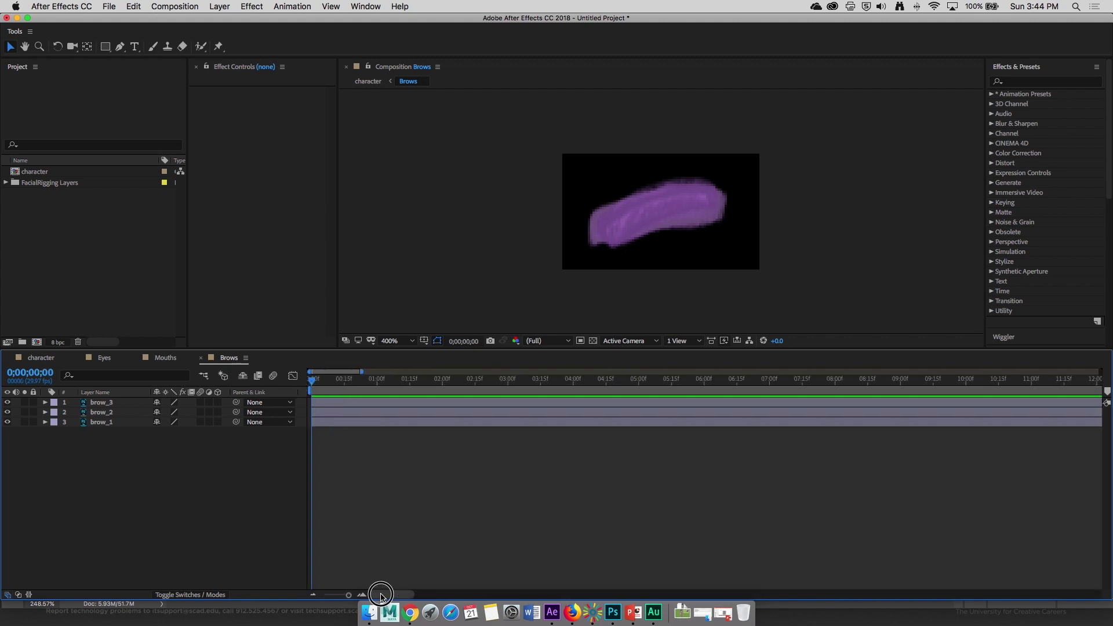
click(331, 385)
drag(331, 385, 308, 385)
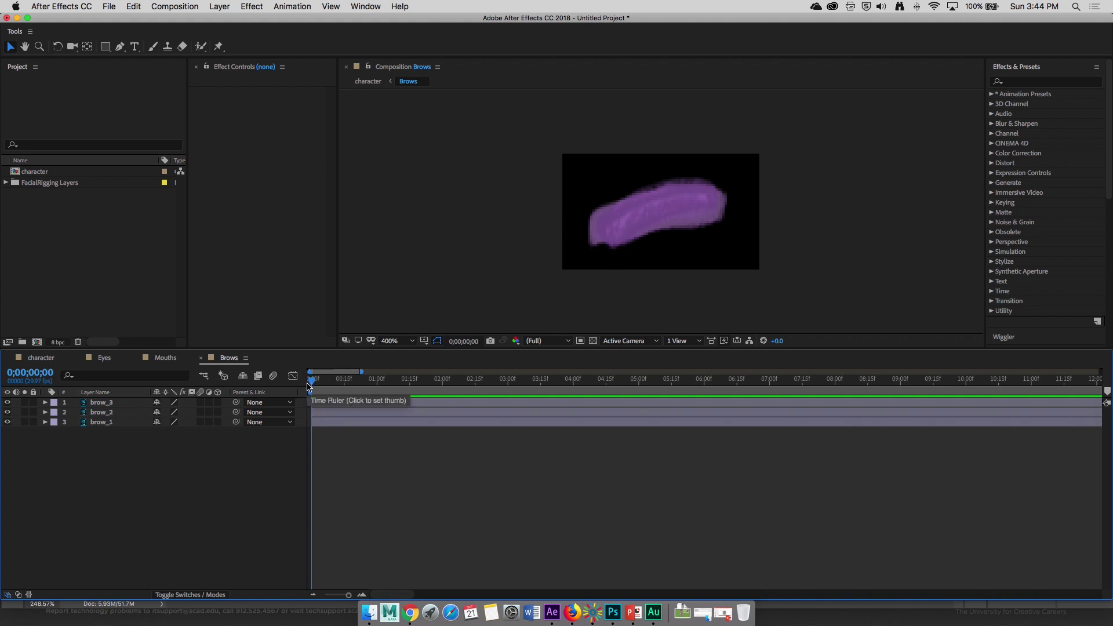
click(104, 424)
shift+click(110, 405)
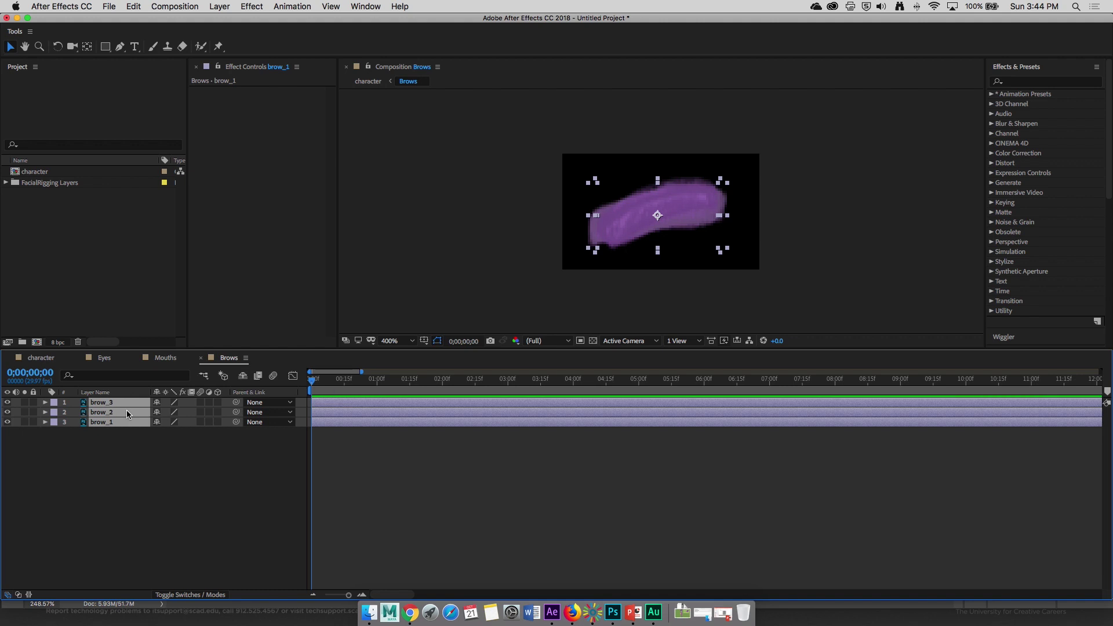
key(alt+bracketright)
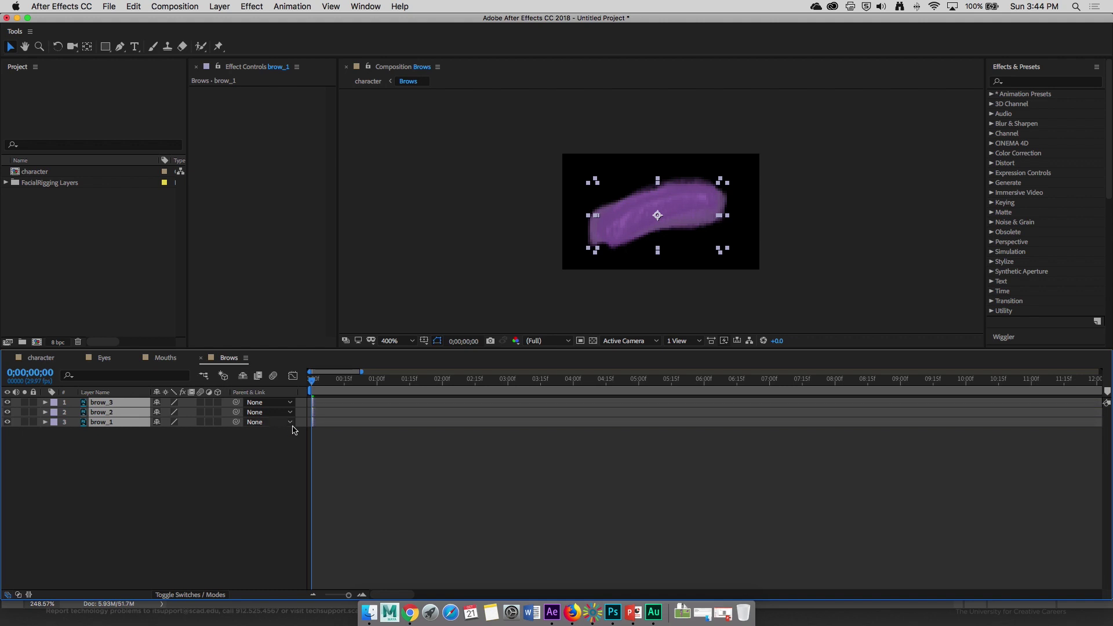
Step: Select the brow layers from brow_1 up to brow_3 and arrange them end to end with Sequence Layers, without overlap
scroll(312, 420, up, 5)
drag(320, 393, 398, 393)
click(124, 438)
click(121, 424)
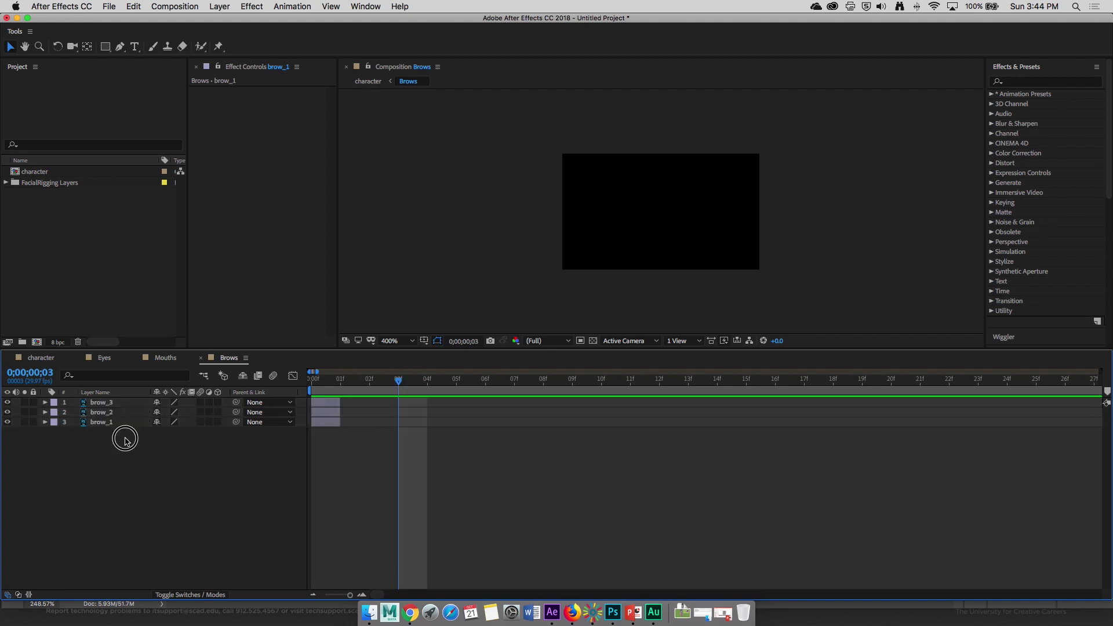
shift+click(120, 409)
shift+click(112, 404)
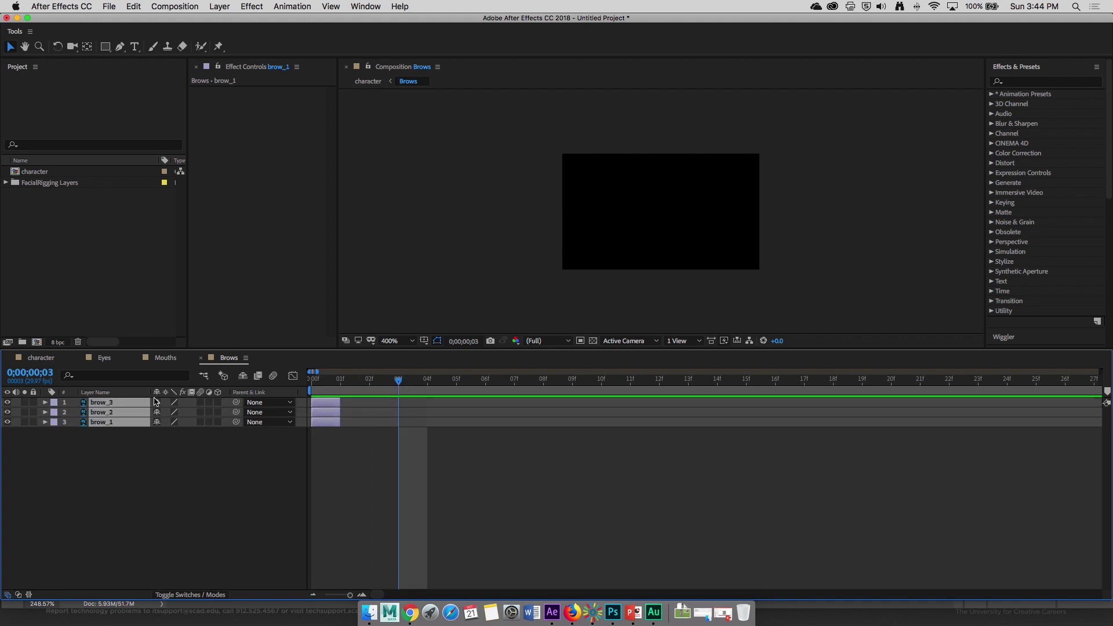
click(304, 8)
mouse_move(308, 117)
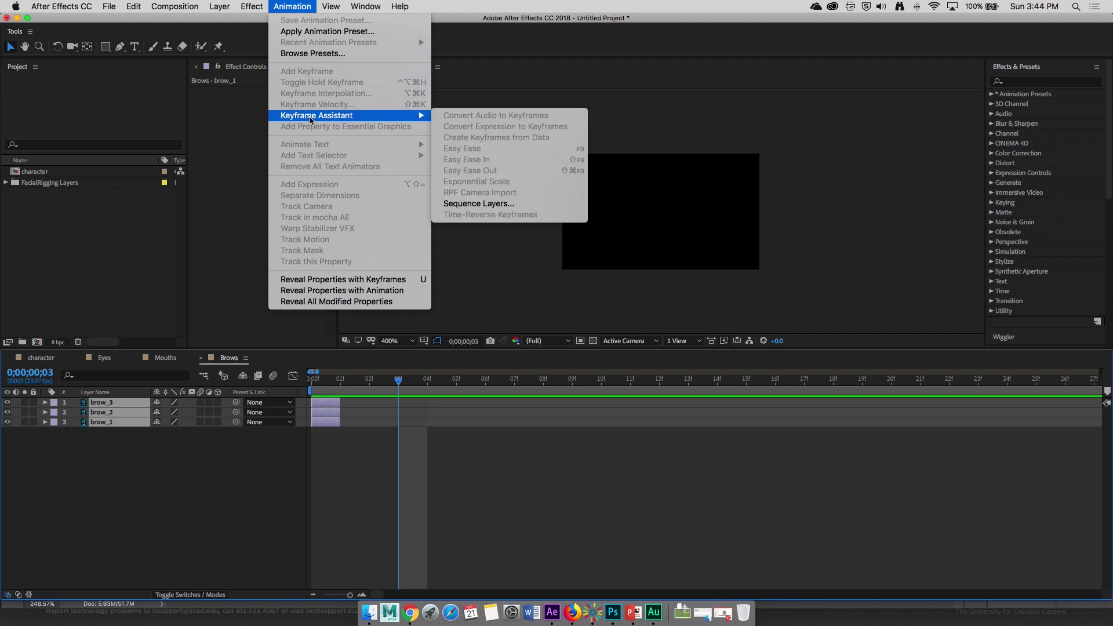
click(506, 206)
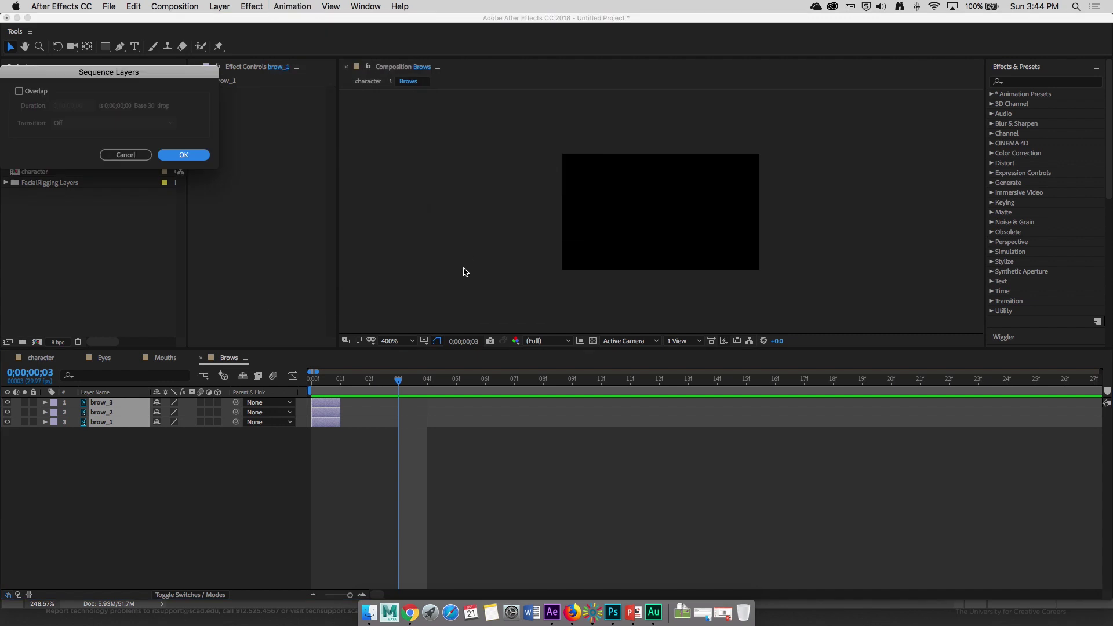
click(197, 159)
Step: End the Brows work area at frame 3, trim the composition to it and preview the brow drawings
drag(314, 382, 400, 393)
key(n)
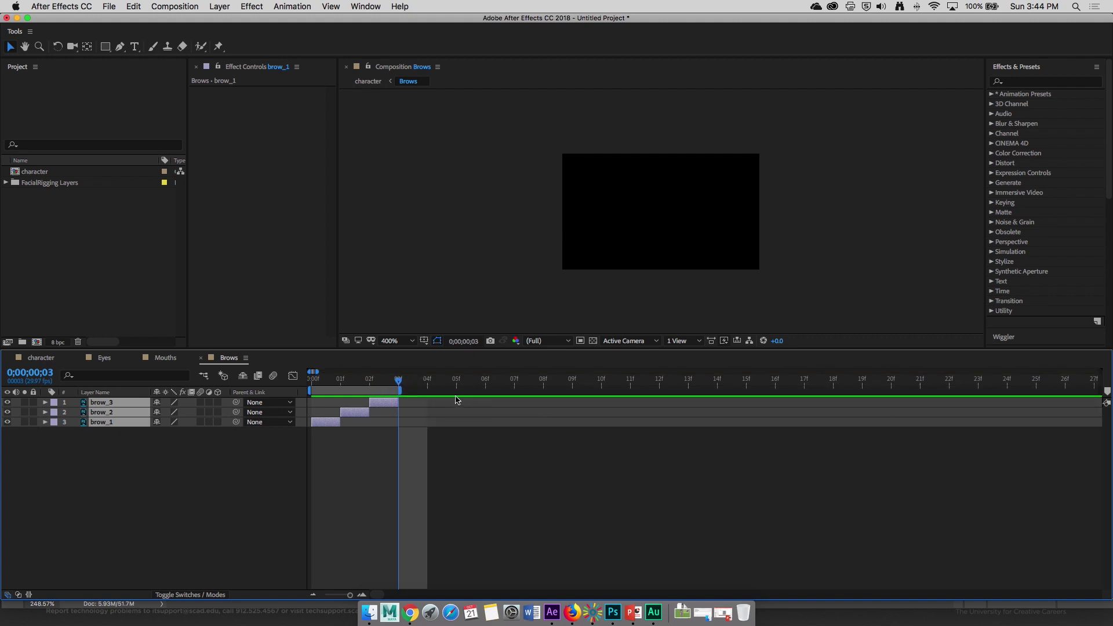
right_click(367, 392)
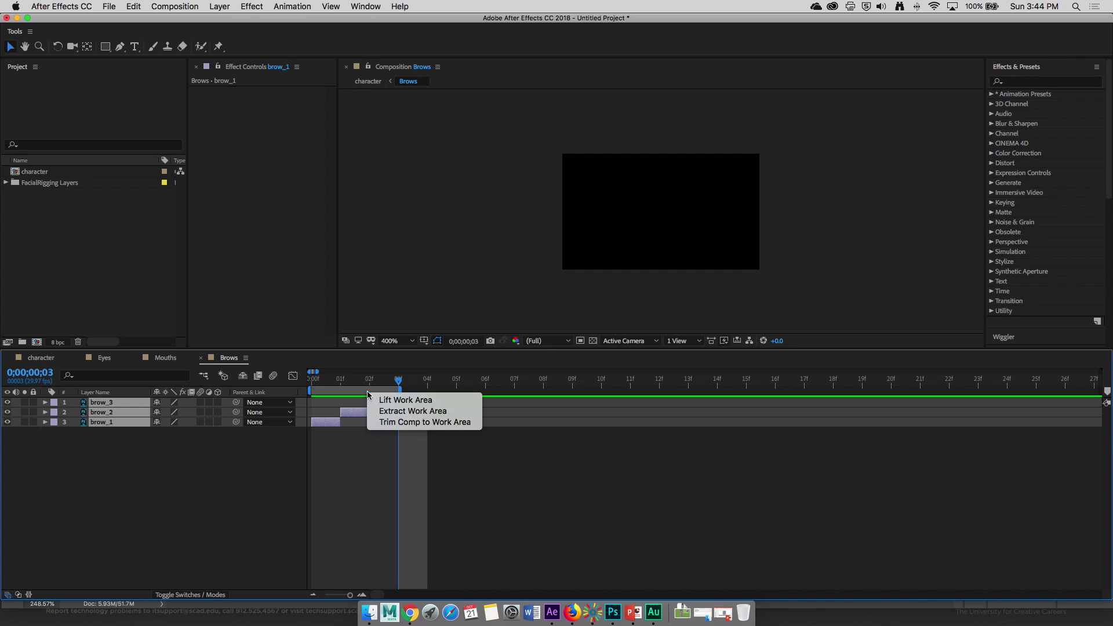
click(381, 423)
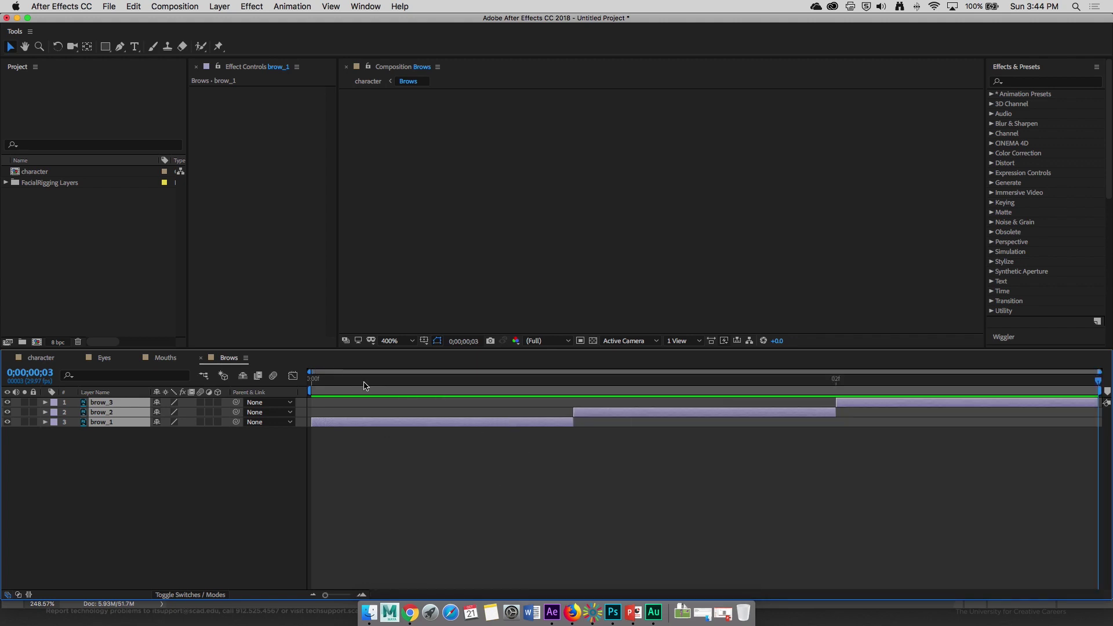
key(space)
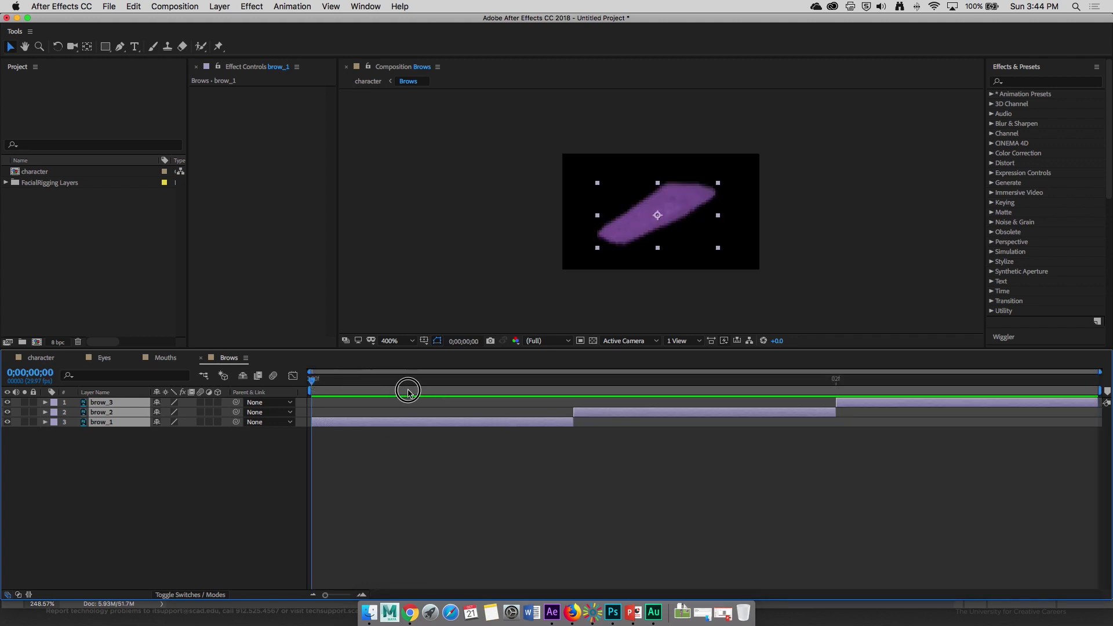
Step: In the Eyes composition, trim eye_1, eye_2 and eye_3 to a single frame at the start of the timeline
click(104, 358)
drag(318, 428, 317, 406)
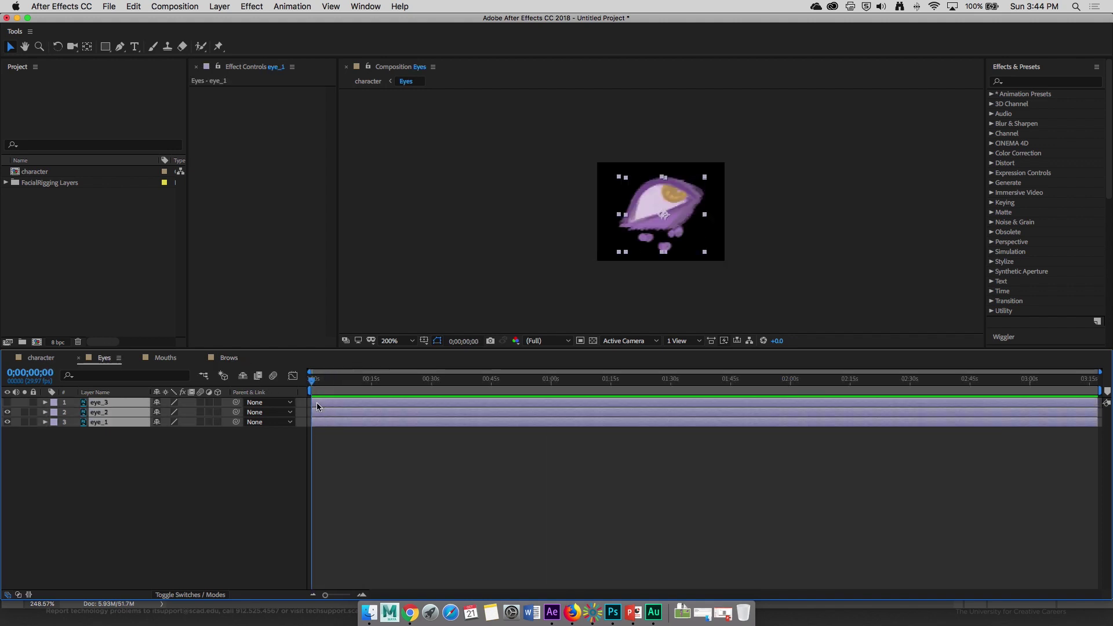
key(alt+[)
key(alt+])
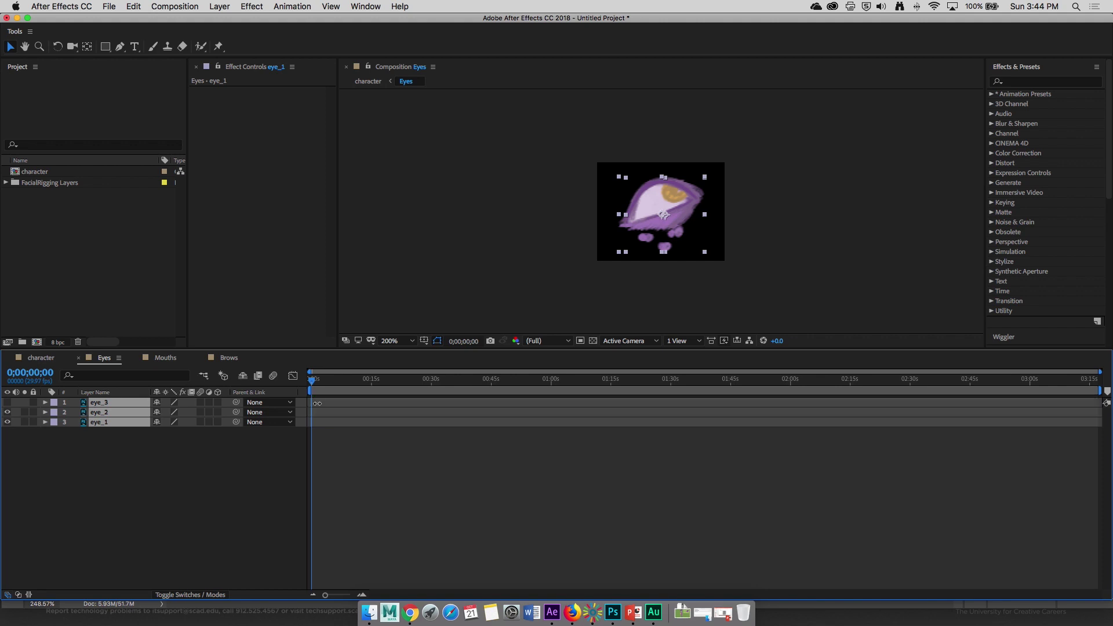
Step: Arrange the three selected eye layers end to end with Sequence Layers, without overlap
scroll(317, 414, up, 7)
drag(381, 594, 343, 589)
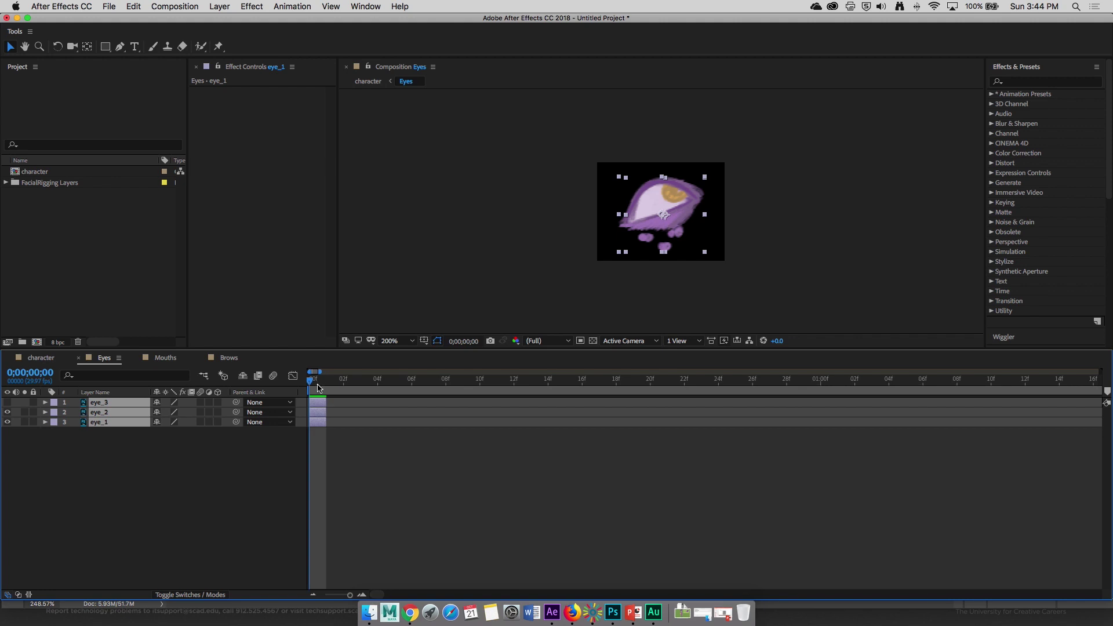
click(311, 6)
mouse_move(313, 117)
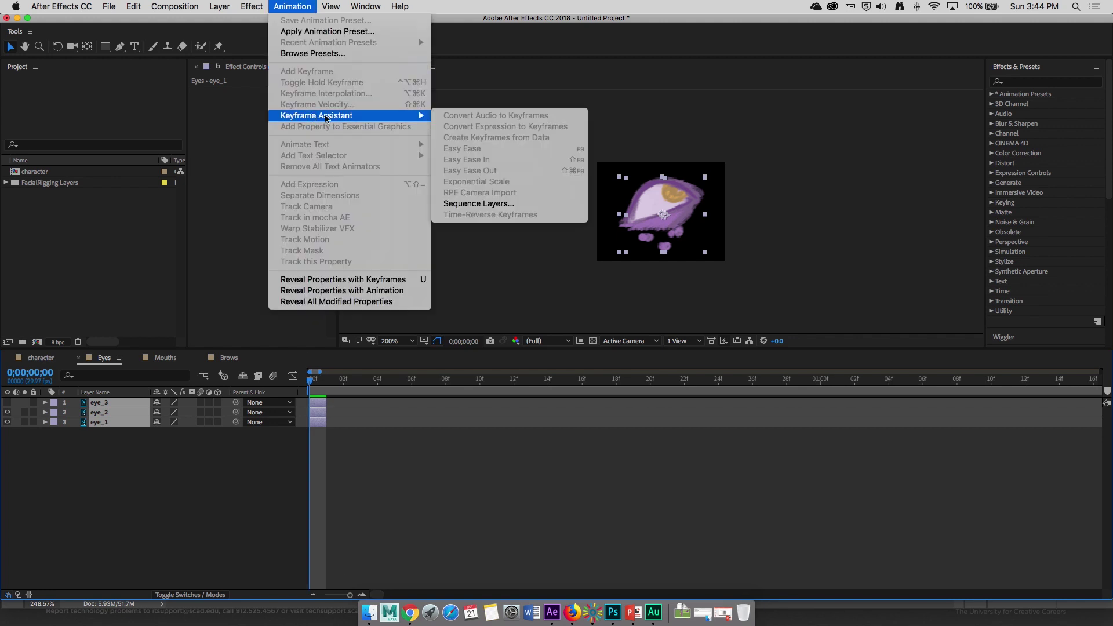
click(470, 205)
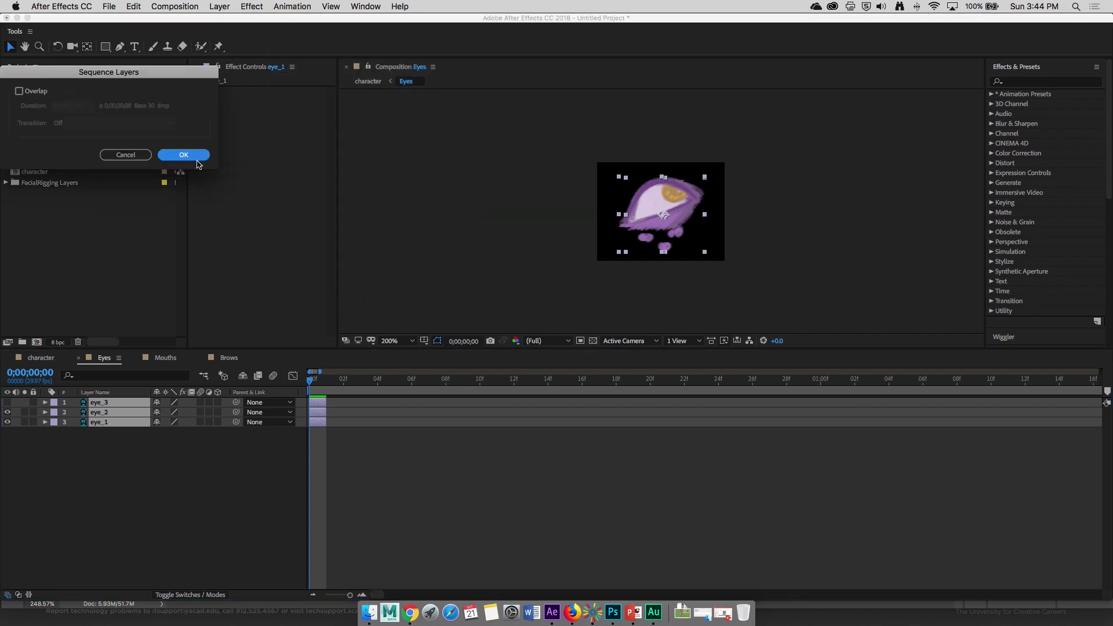
click(183, 155)
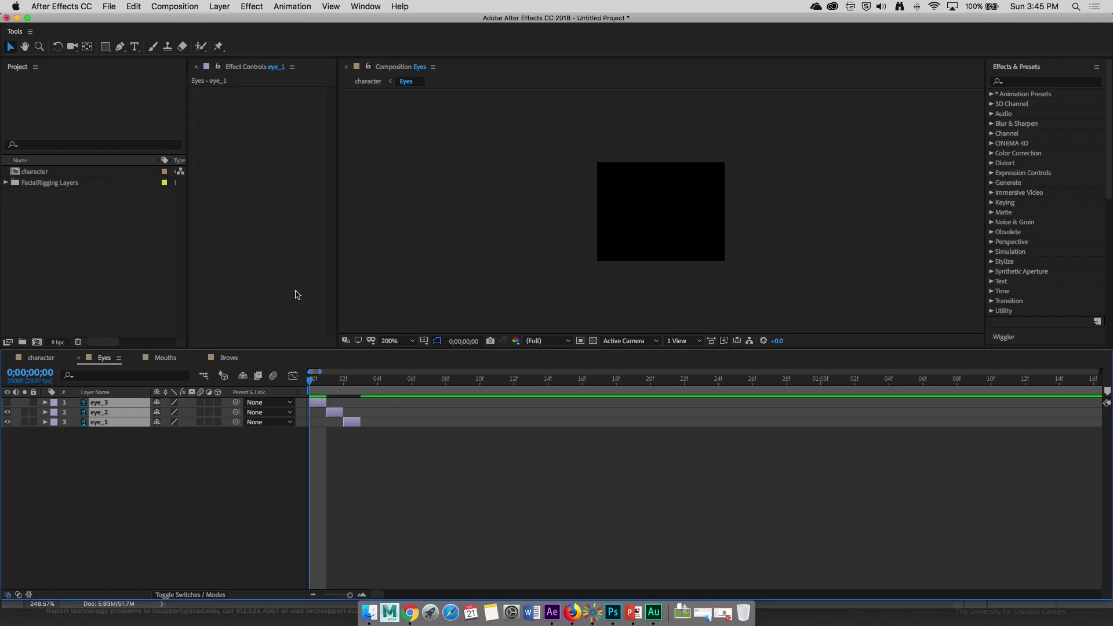
Step: End the Eyes work area at frame 3, trim the composition to it and return to the first frame
mouse_move(350, 385)
mouse_down()
mouse_move(363, 385)
mouse_move(325, 381)
mouse_move(360, 393)
mouse_up()
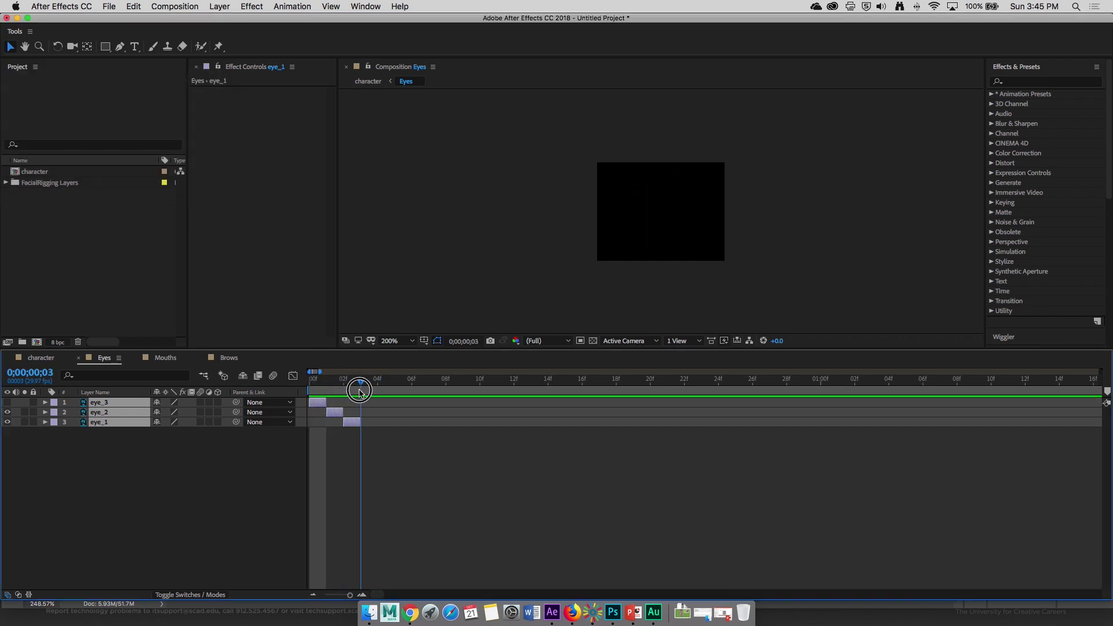
key(n)
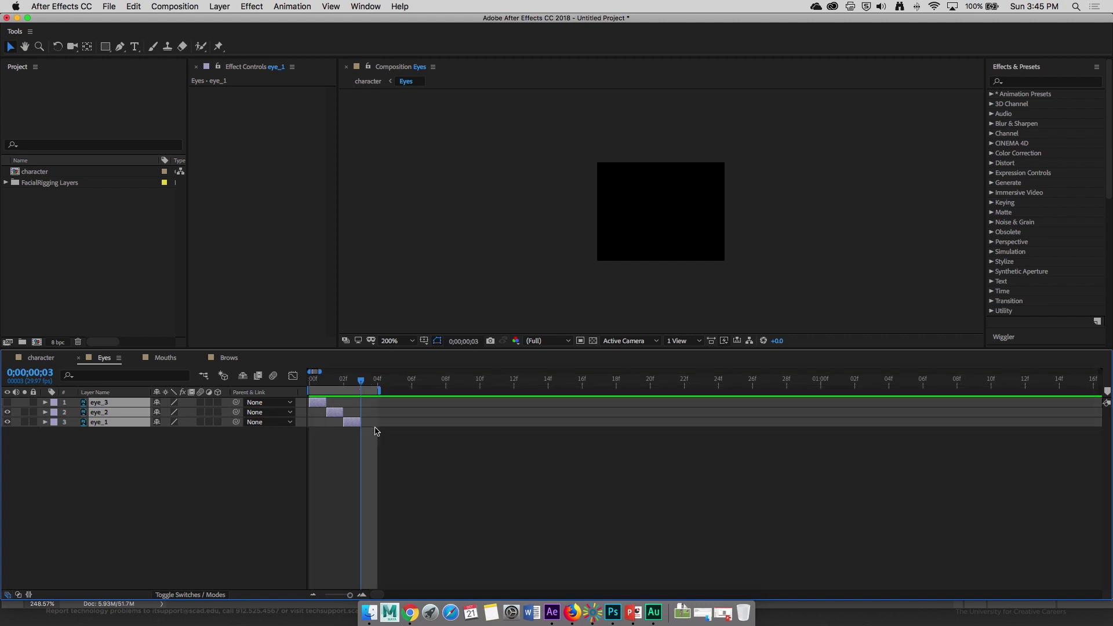
drag(382, 392, 362, 392)
right_click(347, 390)
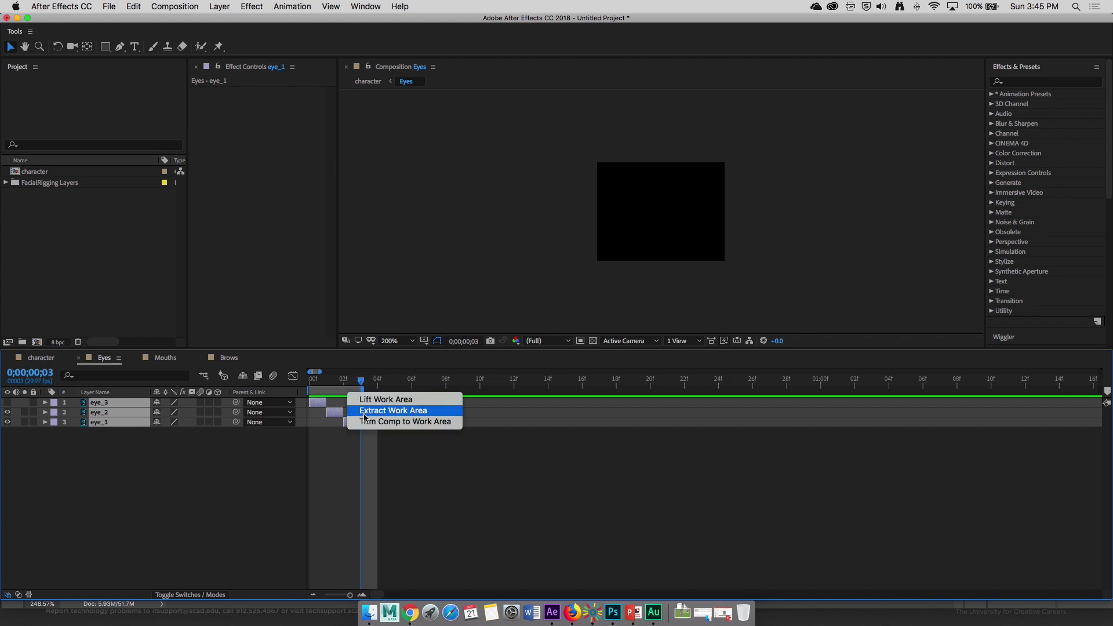
click(365, 422)
drag(372, 381, 99, 385)
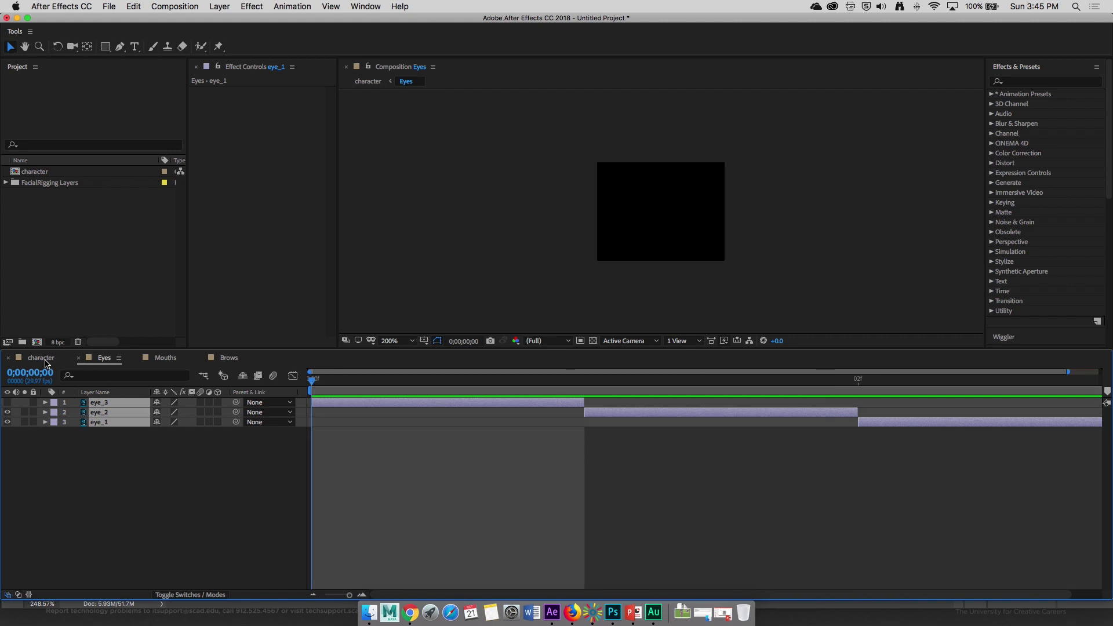
Step: In the character composition, scrub from frame 0 to frame 3 to examine the sequenced eye, brow and mouth drawings
click(49, 362)
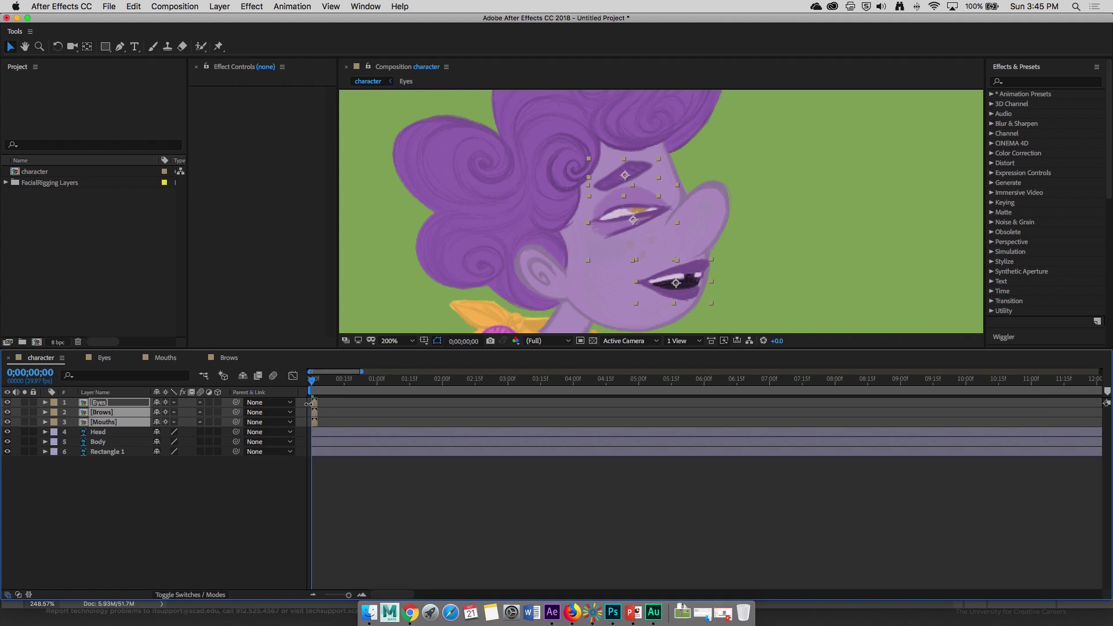
key(equal)
key(equal)
key(equal)
key(equal)
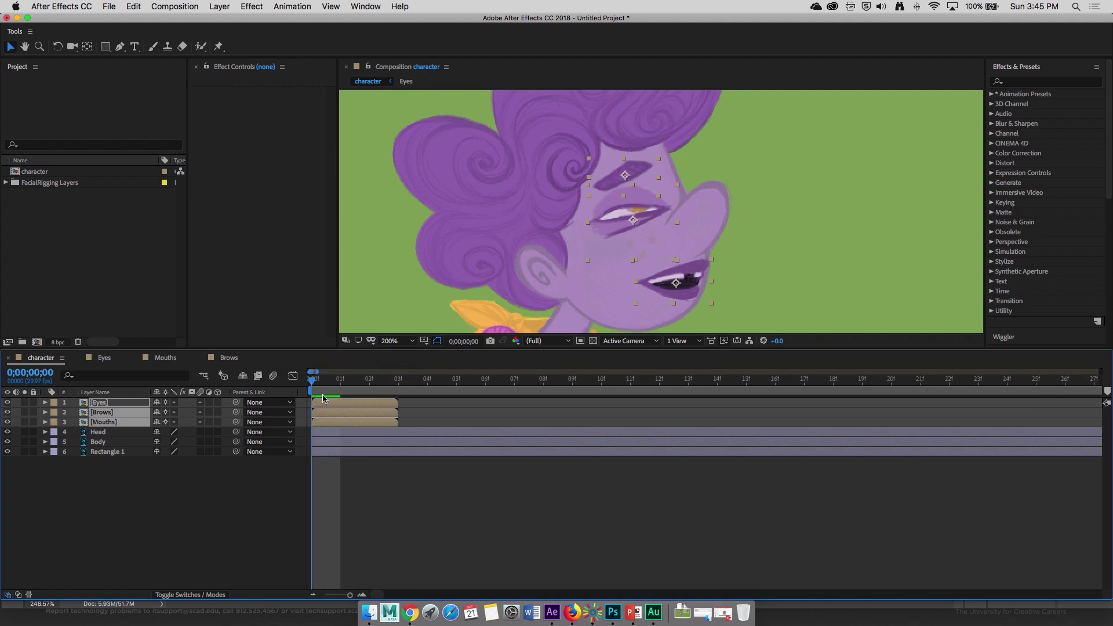
drag(313, 388, 340, 387)
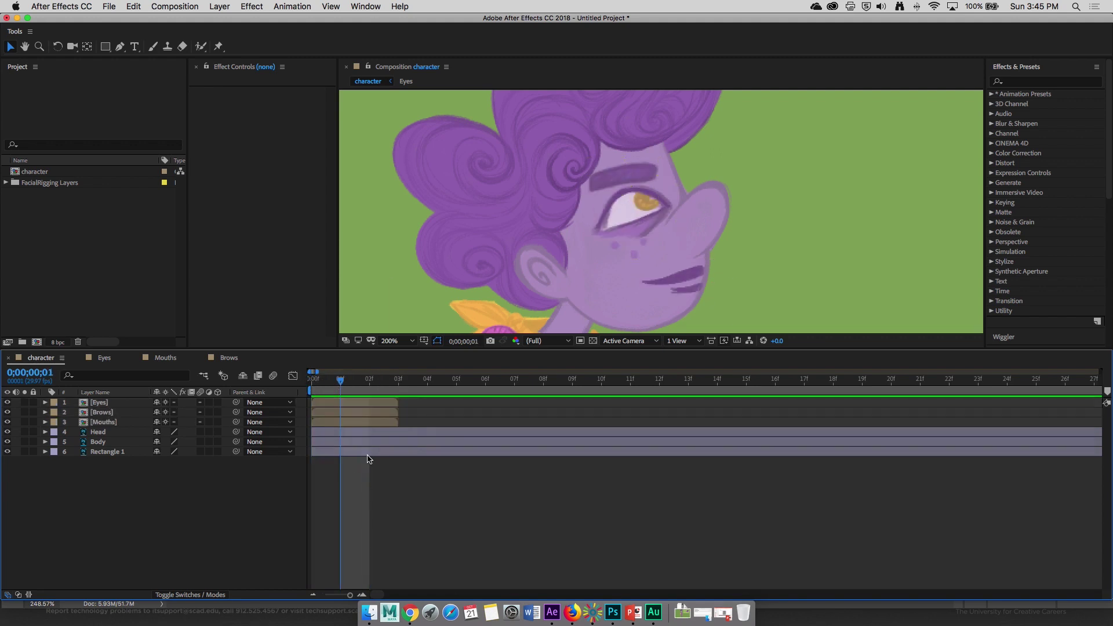
drag(340, 385, 398, 388)
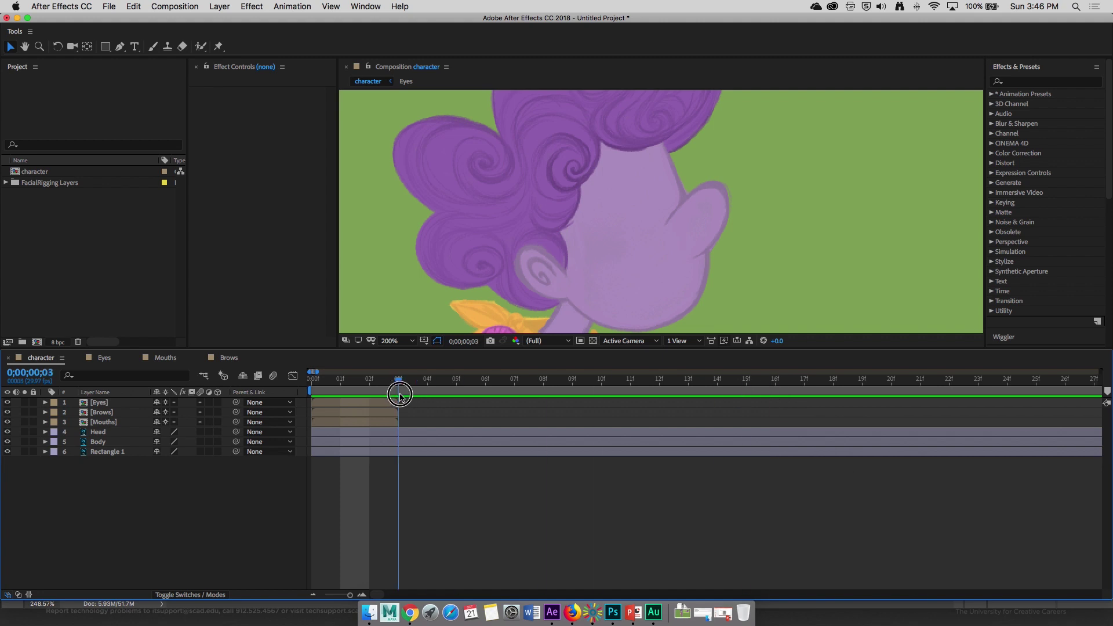
Step: Enable Time Remapping on the Mouths layer in the character composition
click(372, 423)
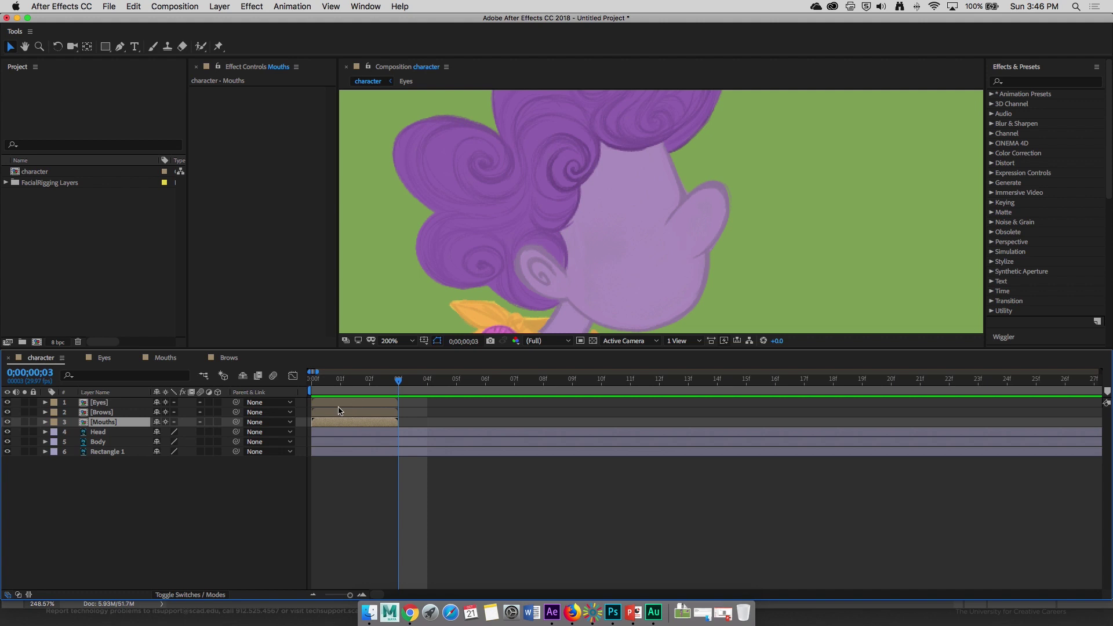
right_click(130, 425)
mouse_move(182, 375)
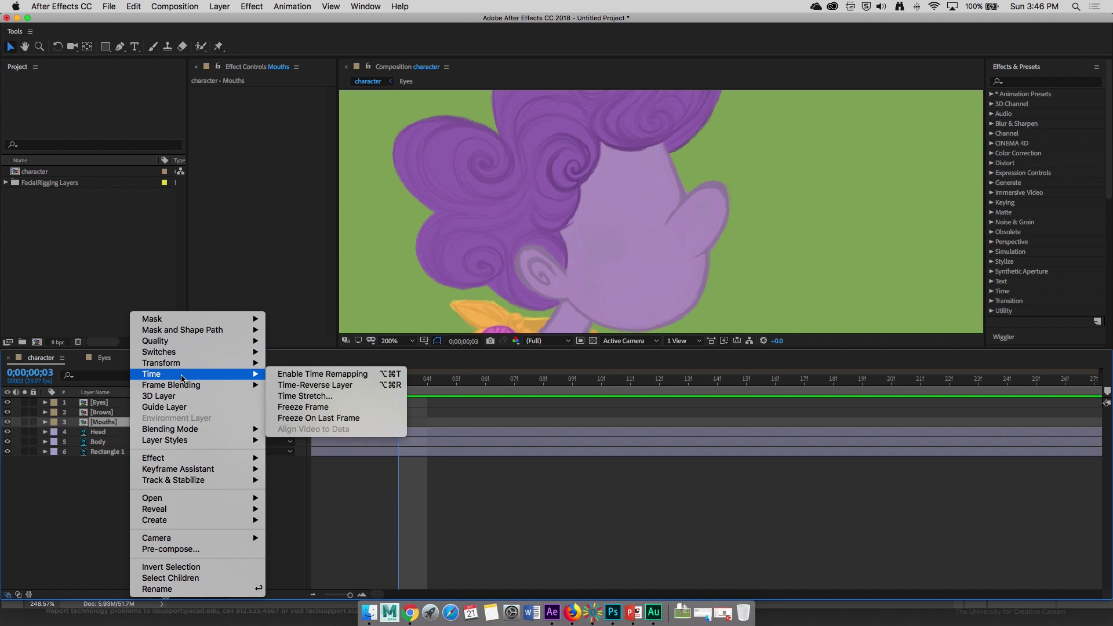
click(300, 375)
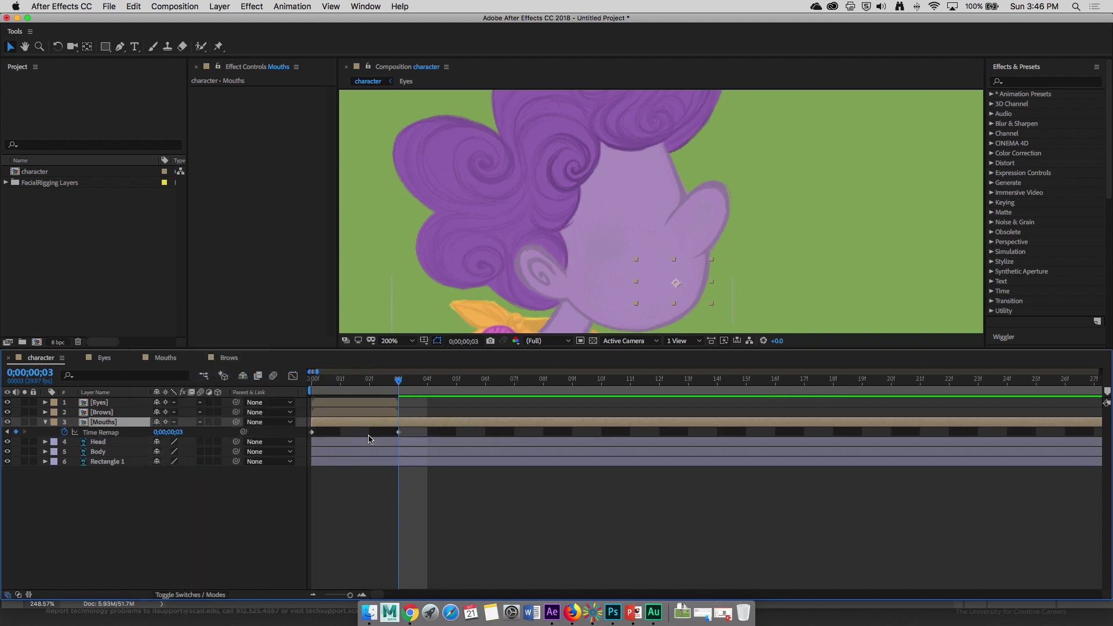
Step: Shorten the Mouths layer by pulling its out point back to about frame 3
mouse_move(398, 387)
mouse_down()
mouse_move(313, 388)
mouse_move(400, 390)
mouse_move(318, 387)
mouse_move(392, 394)
mouse_up()
key(semicolon)
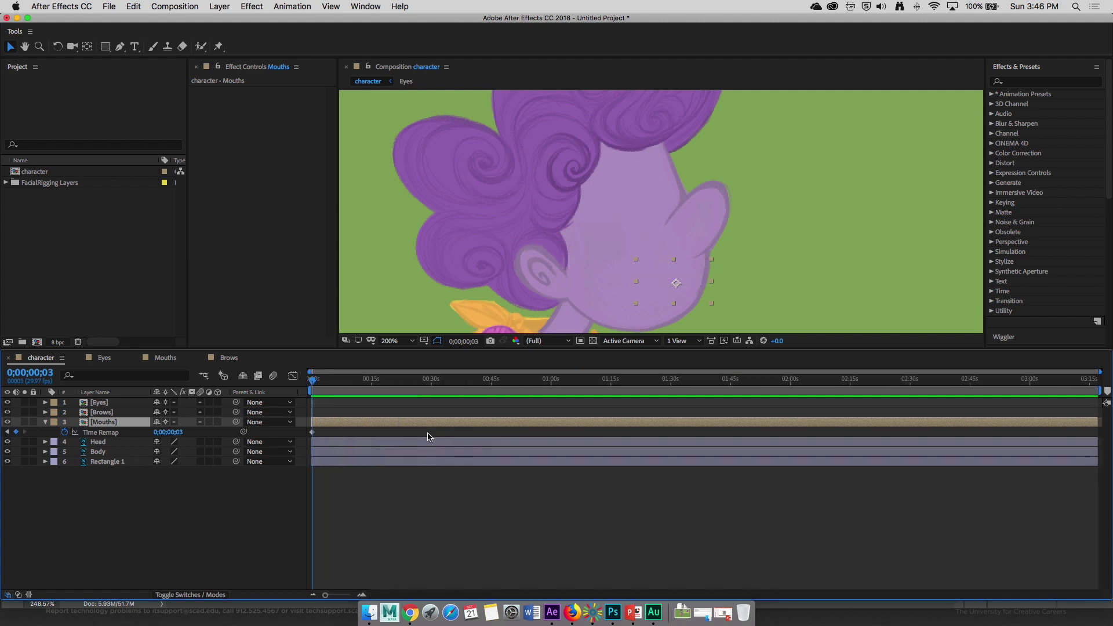
drag(1098, 422, 315, 431)
key(semicolon)
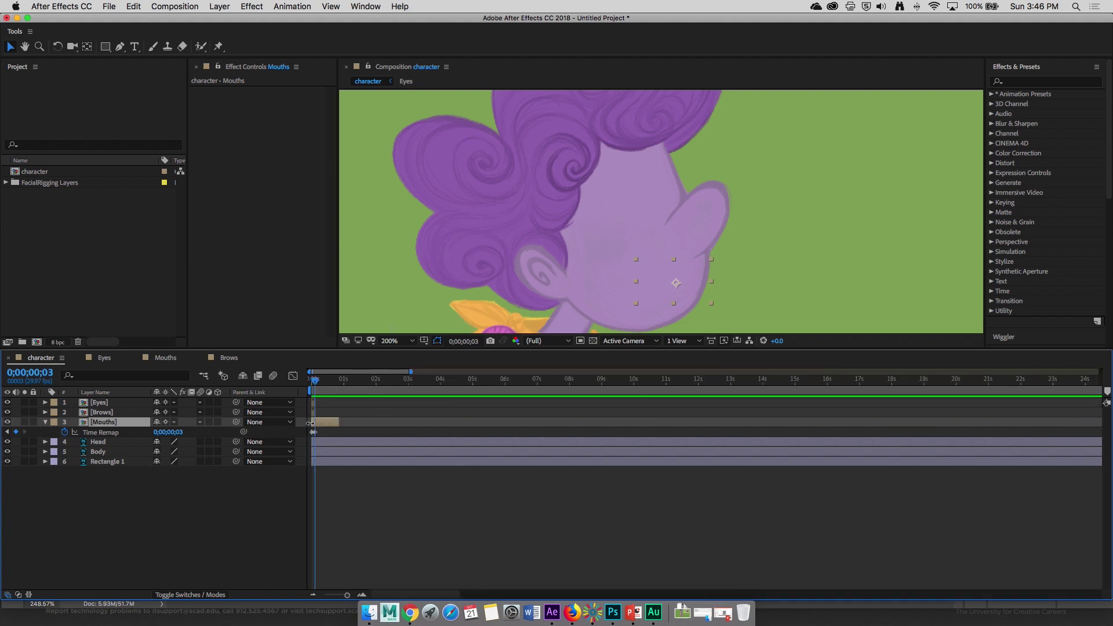
key(semicolon)
drag(519, 422, 337, 426)
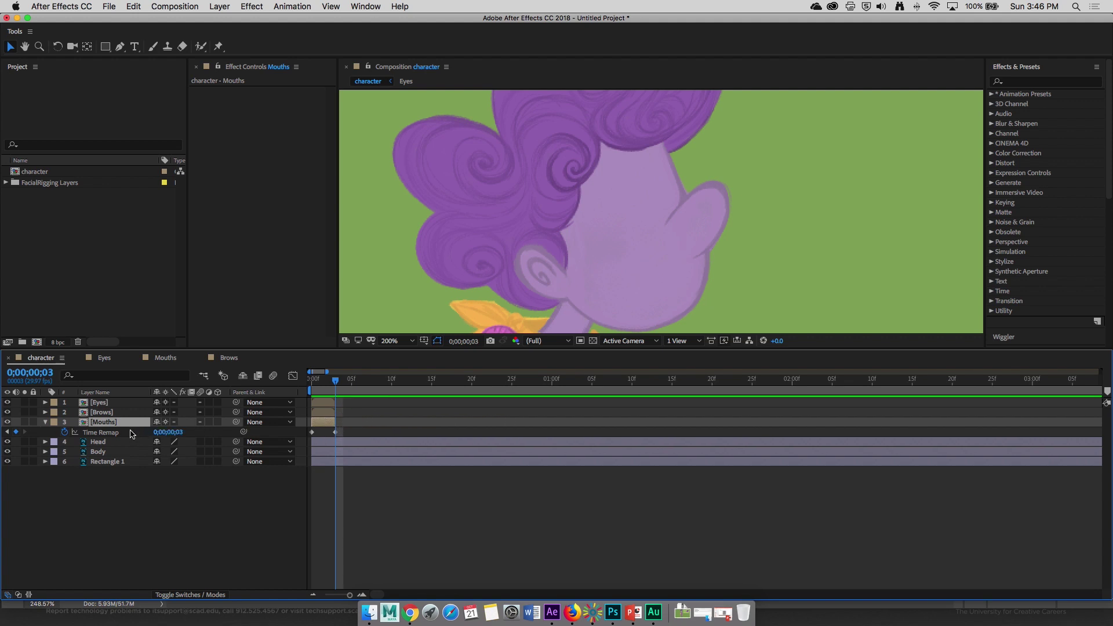
Step: Extend the time-remapped Mouths layer to the end of the character composition
drag(338, 423, 1097, 429)
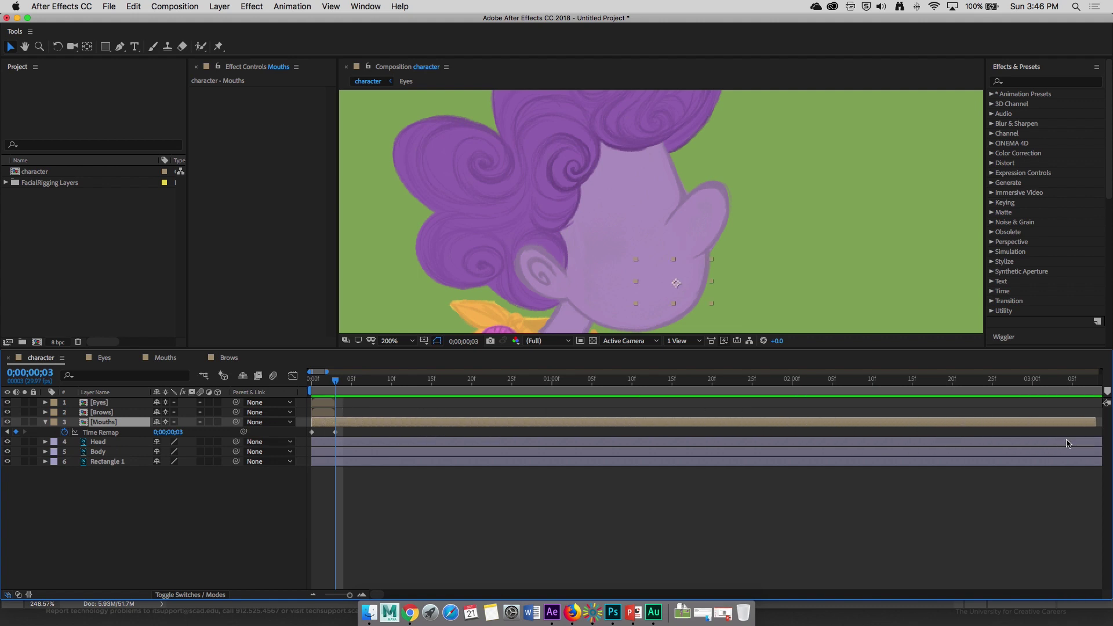
key(minus)
key(minus)
key(minus)
key(minus)
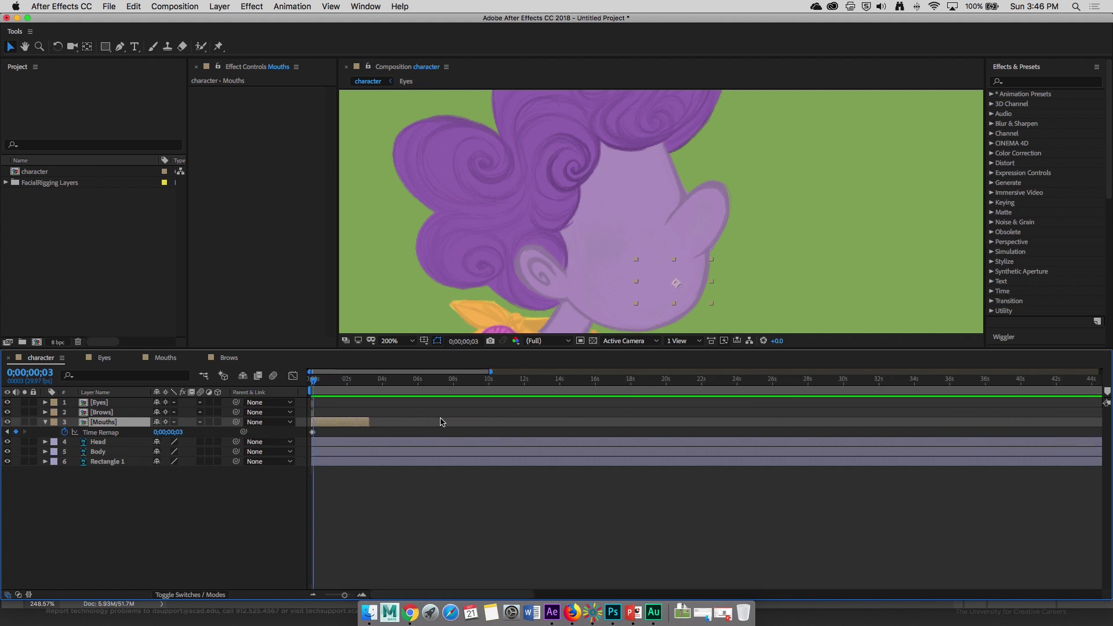
drag(367, 422, 1110, 456)
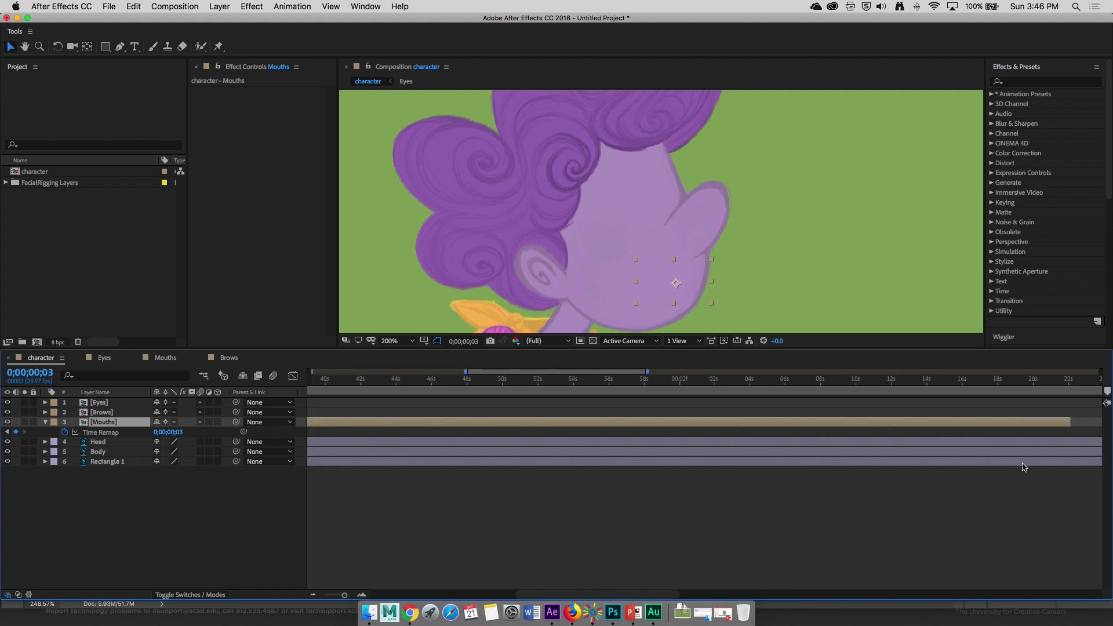
key(minus)
key(minus)
key(minus)
drag(640, 422, 1104, 422)
Step: Return to the first frame and hide the Brows and Eyes layers, keeping Mouths visible
drag(956, 382, 129, 369)
scroll(347, 419, up, 10)
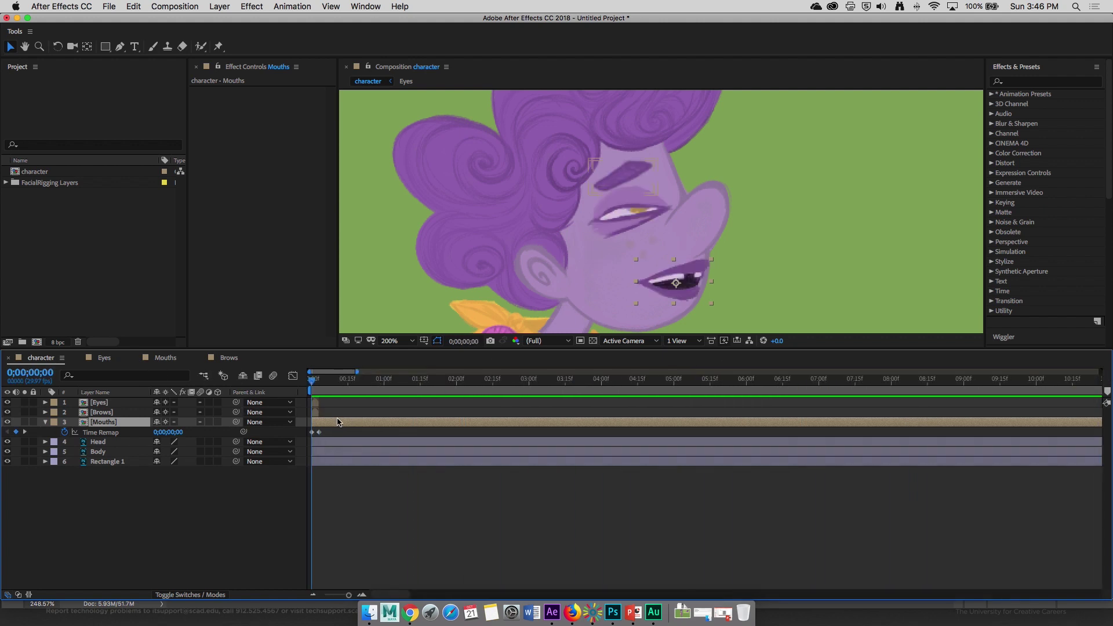
drag(379, 594, 358, 596)
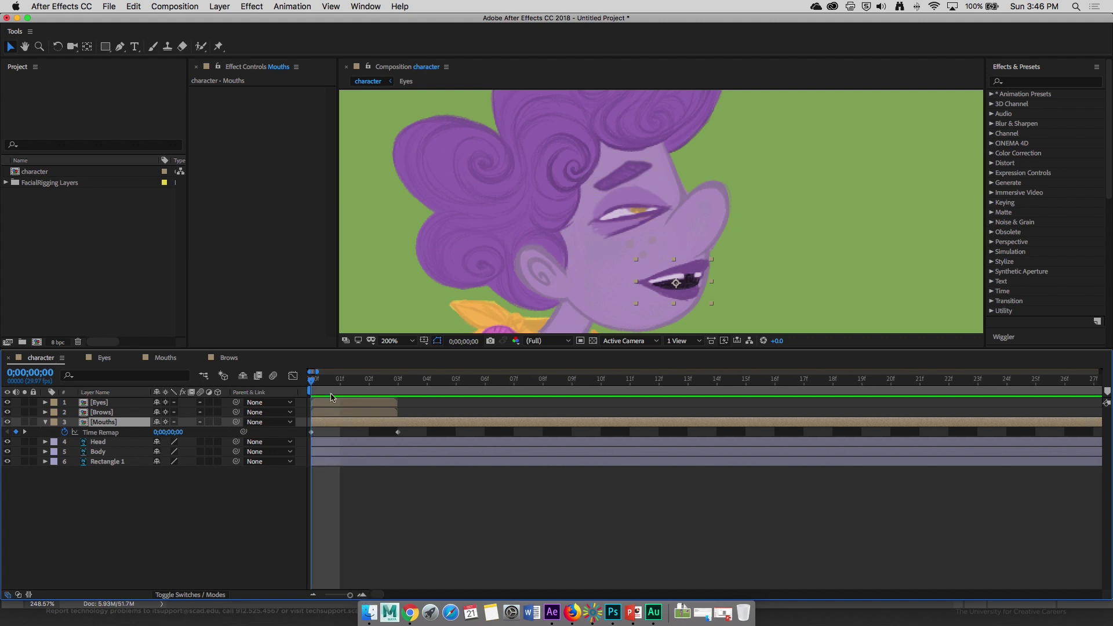
mouse_move(313, 384)
mouse_down()
mouse_move(341, 382)
mouse_move(313, 383)
mouse_up()
drag(8, 412, 7, 402)
Step: At frame 1, set the Mouths layer's Time Remap to 0;00;00;02
drag(312, 383, 332, 384)
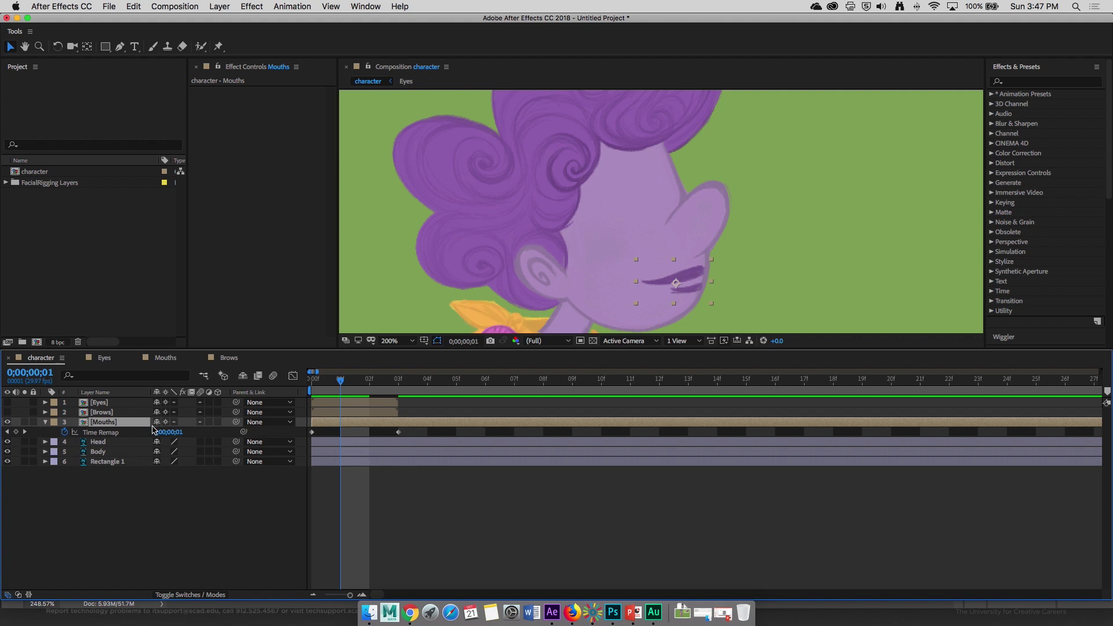
click(181, 433)
text(2)
key(Return)
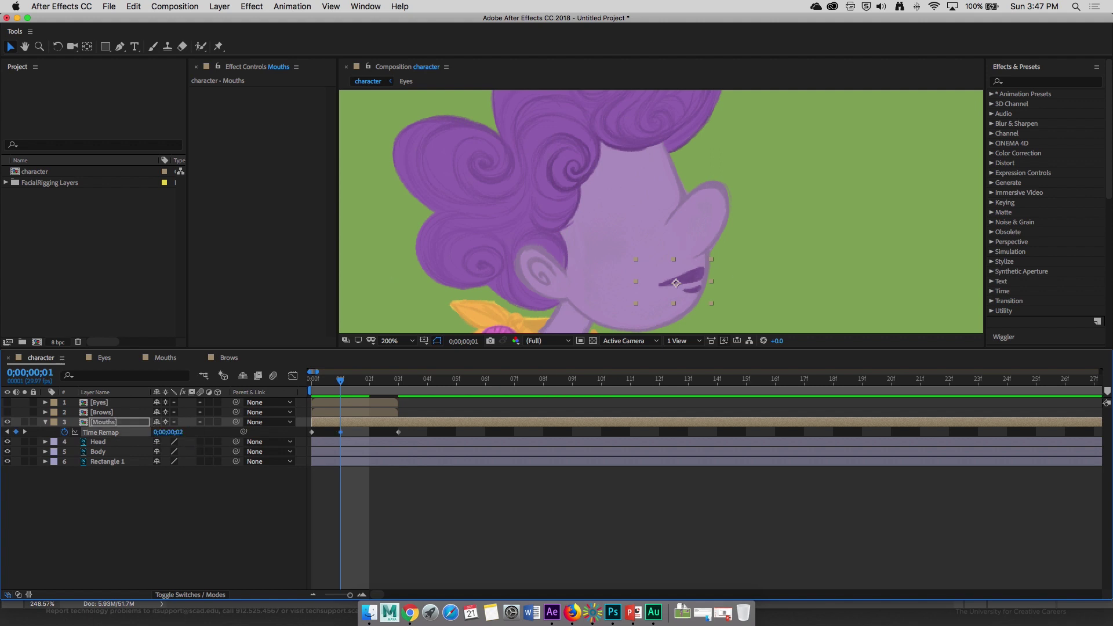
Step: At frame 2, set the Mouths layer's Time Remap to 0;00;00;01, and advance the current time to frame 3
scroll(607, 289, up, 1)
drag(665, 288, 577, 175)
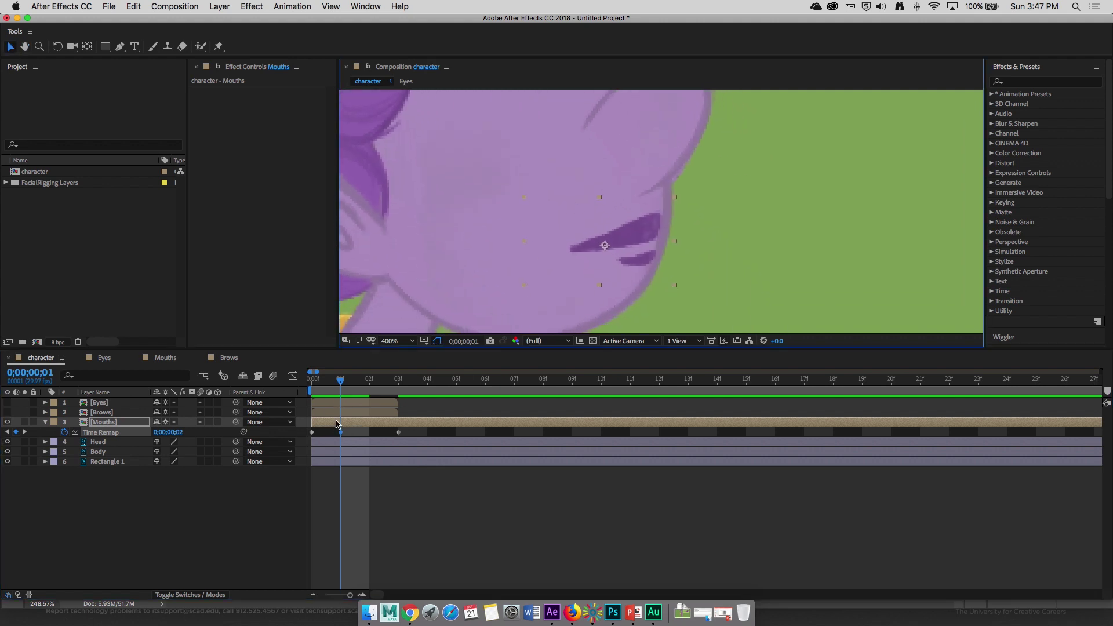
drag(339, 386, 369, 383)
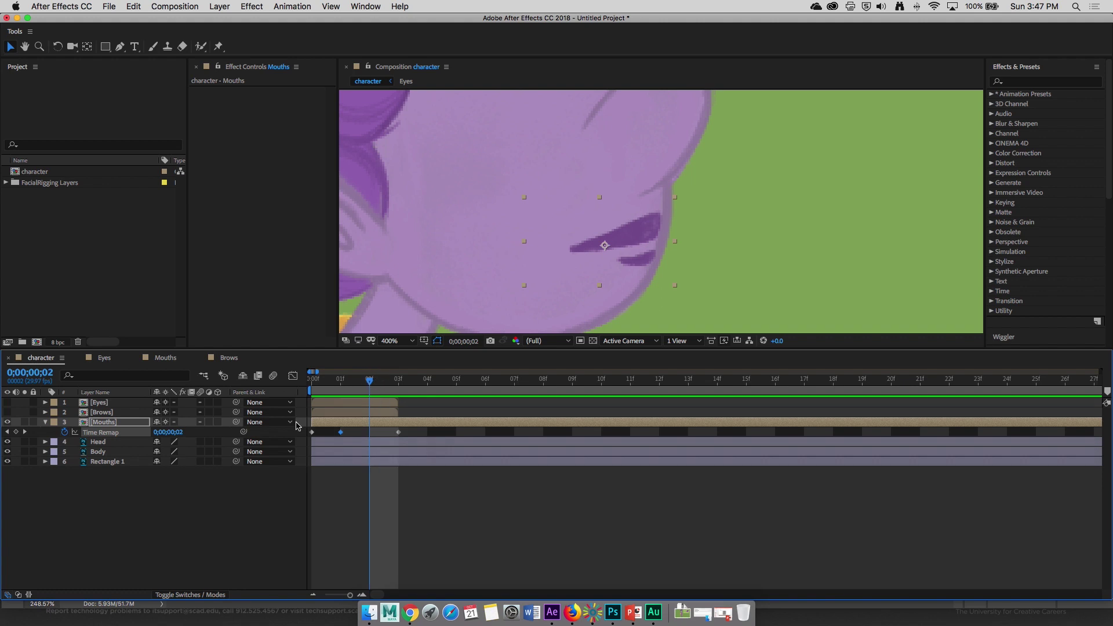
click(179, 434)
text(1)
key(Return)
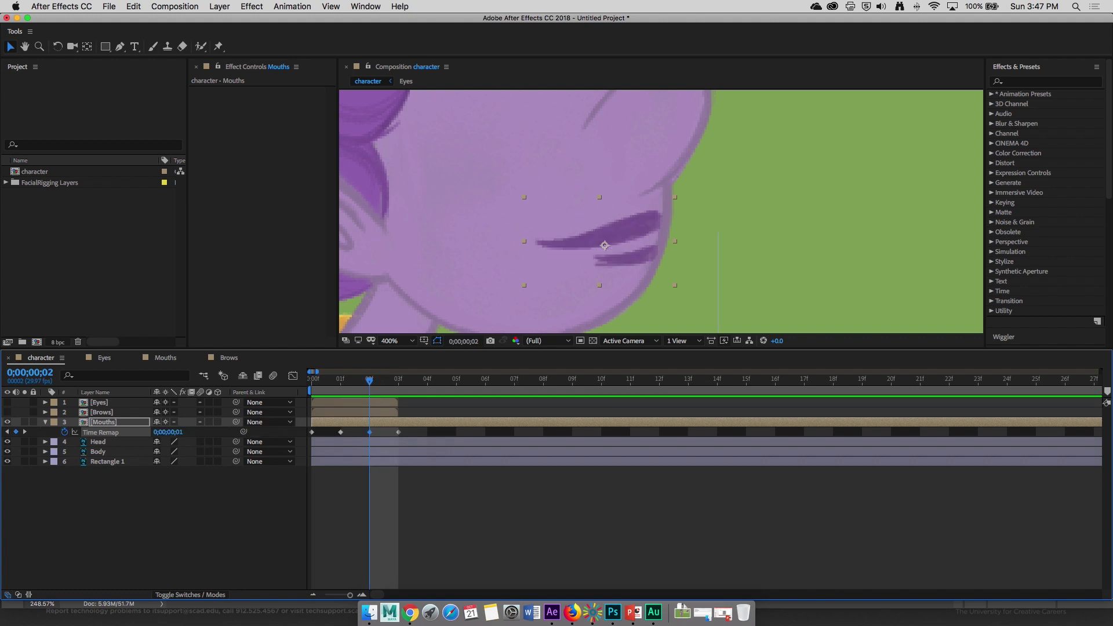
mouse_move(369, 382)
mouse_down()
mouse_move(316, 380)
mouse_move(398, 378)
mouse_up()
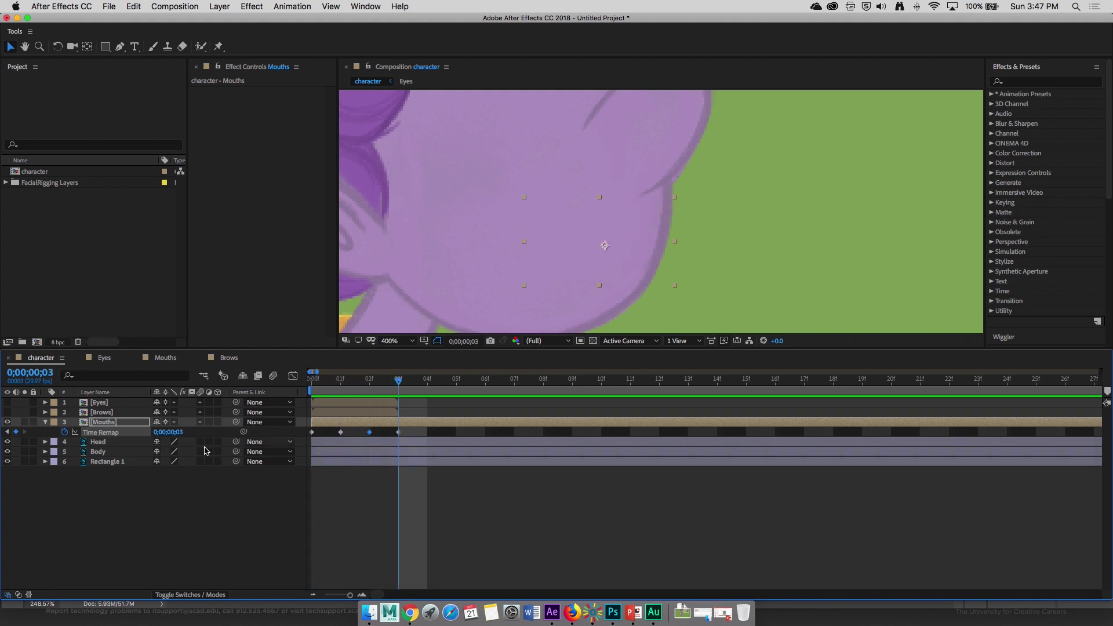
Step: At frame 3, set the Mouths layer's Time Remap to 0;00;00;00 and scrub back over the mouth changes
click(169, 432)
text(0)
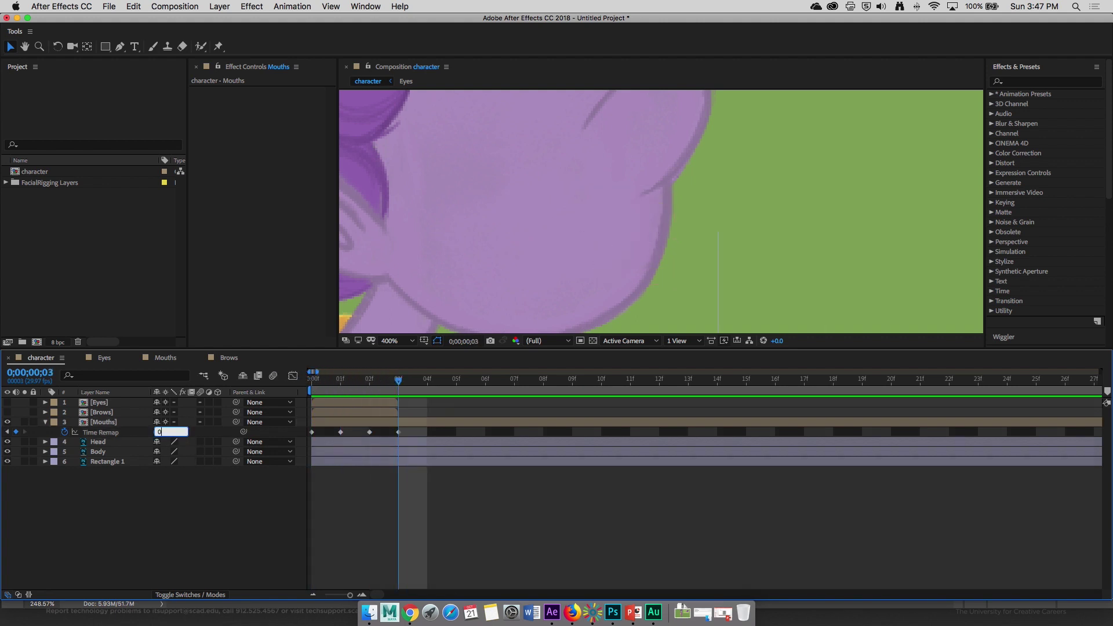
key(Return)
mouse_move(401, 387)
mouse_down()
mouse_move(313, 373)
mouse_move(382, 378)
mouse_move(315, 377)
mouse_move(372, 378)
mouse_move(330, 379)
mouse_up()
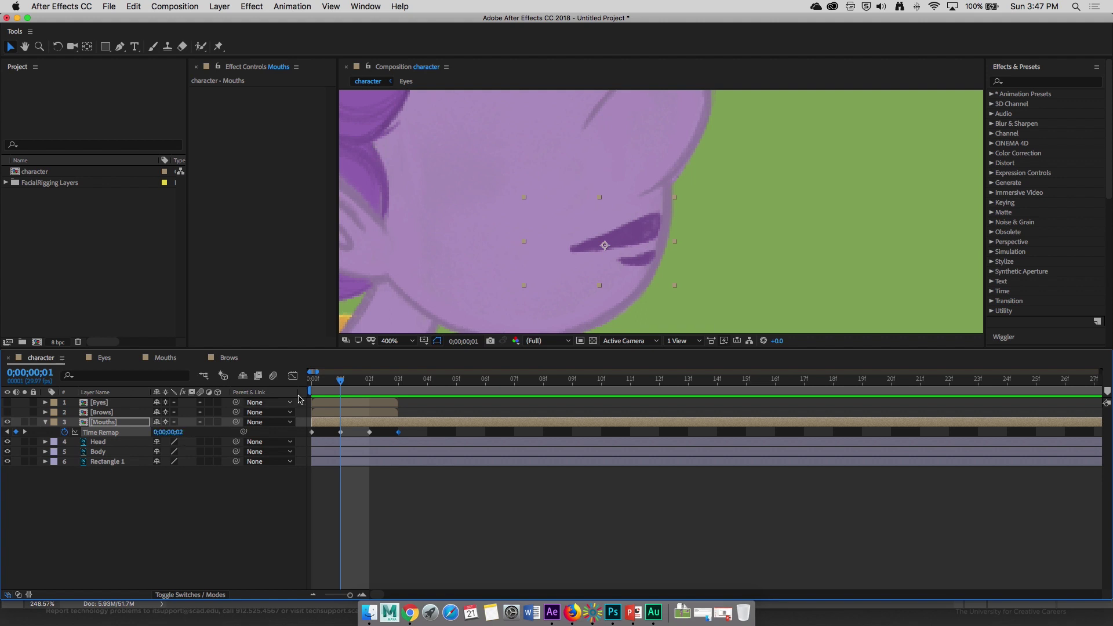
Step: Add a Mouths Time Remap keyframe at frame 8 with value 0;00;00;00, and advance the current time to frame 18
click(441, 379)
drag(441, 380, 543, 380)
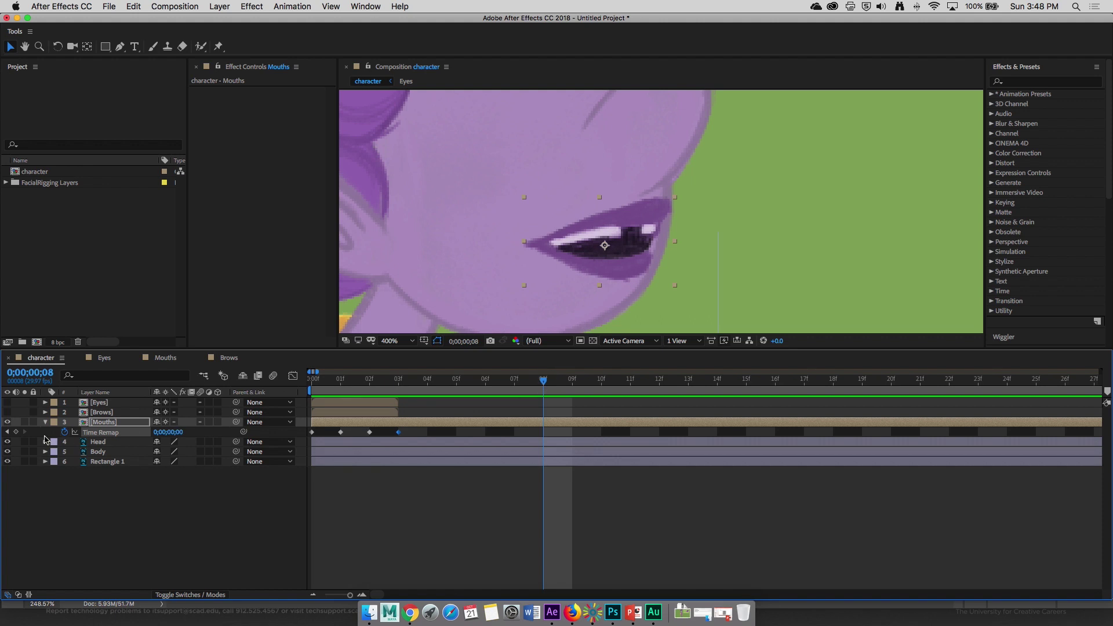
drag(556, 386, 833, 383)
click(544, 431)
Step: At frame 18, set the Mouths layer's Time Remap to 0;00;00;03
click(179, 437)
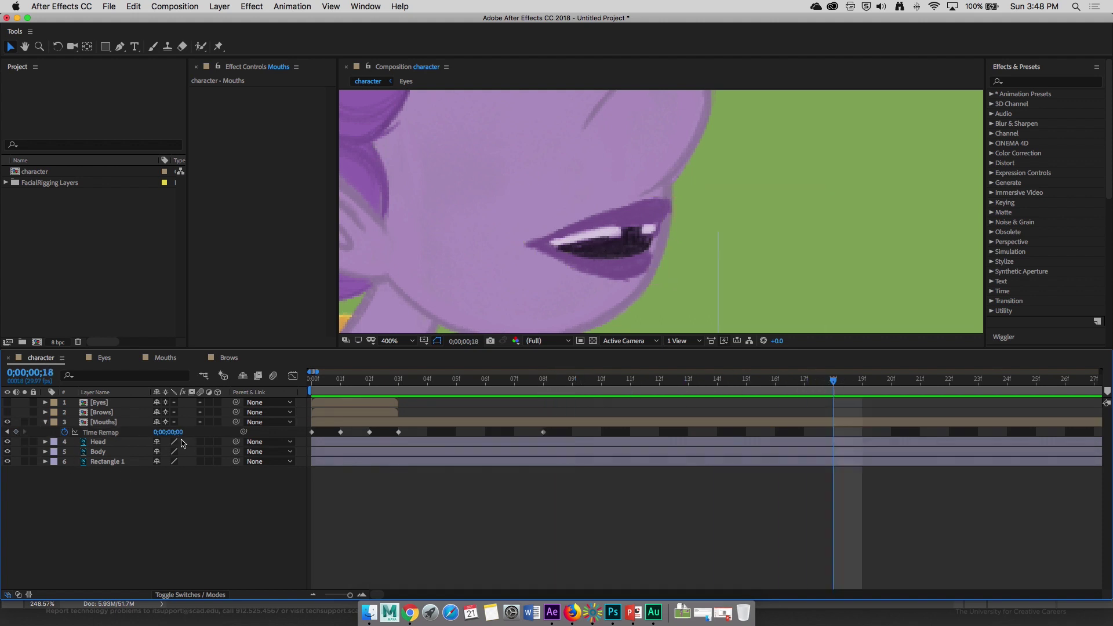
click(178, 433)
text(3)
key(Return)
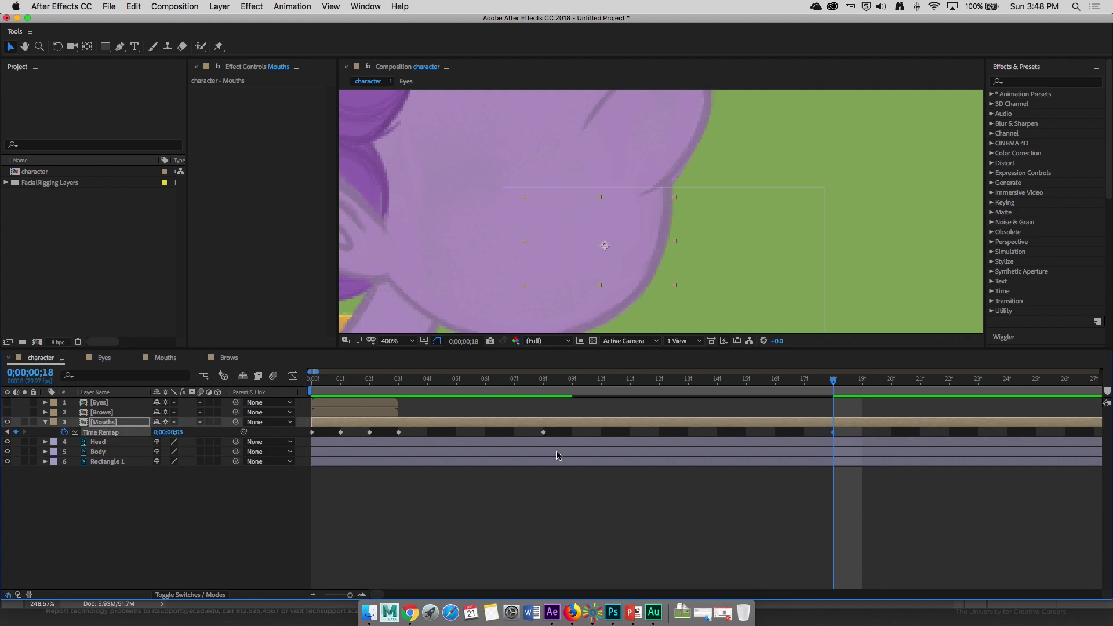
Step: Convert all of the Mouths layer's Time Remap keyframes to hold keyframes
mouse_move(546, 382)
mouse_down()
mouse_move(721, 393)
mouse_move(827, 383)
mouse_move(549, 374)
mouse_move(776, 390)
mouse_move(547, 381)
mouse_move(554, 390)
mouse_up()
drag(846, 436, 304, 437)
right_click(340, 432)
mouse_move(381, 571)
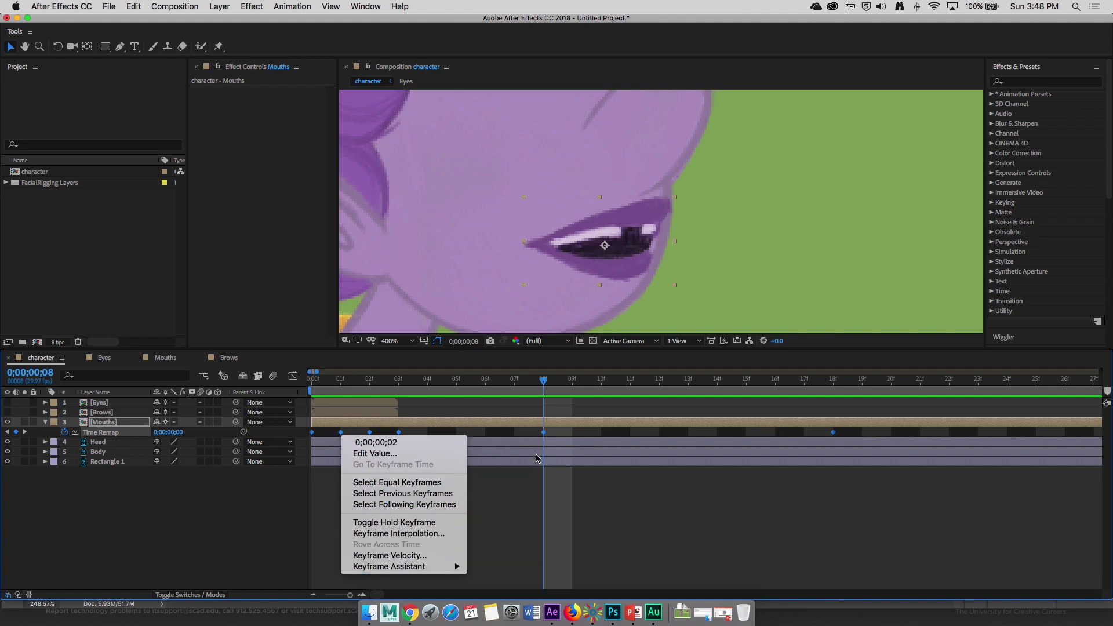
click(382, 523)
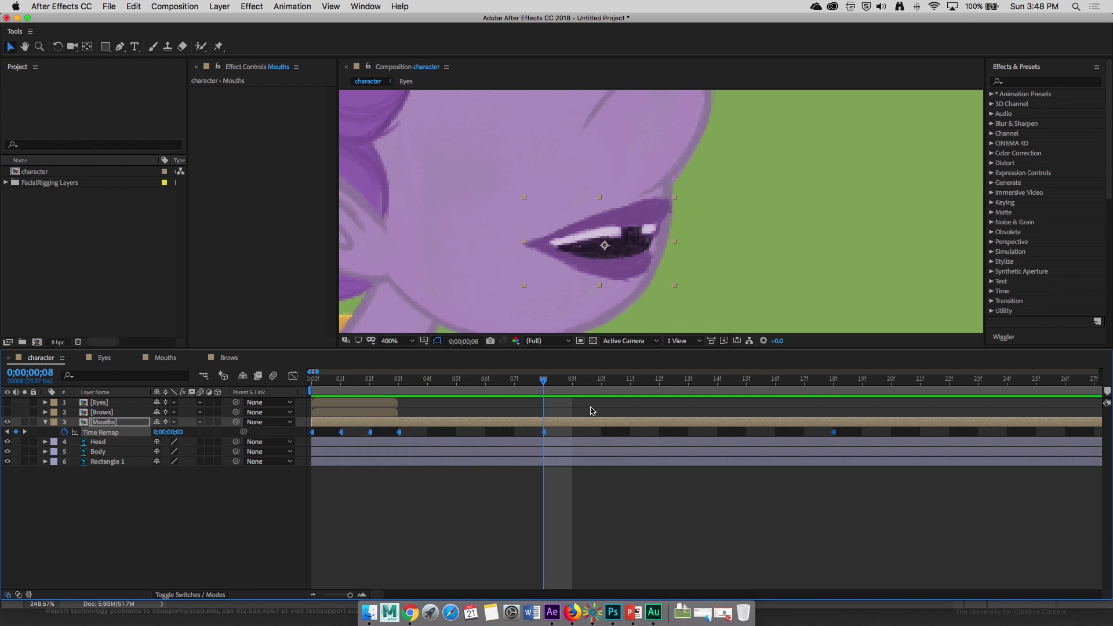
Step: Change the Mouths layer's Time Remap value at frame 18 to 0;00;00;02
drag(548, 384, 833, 385)
click(160, 434)
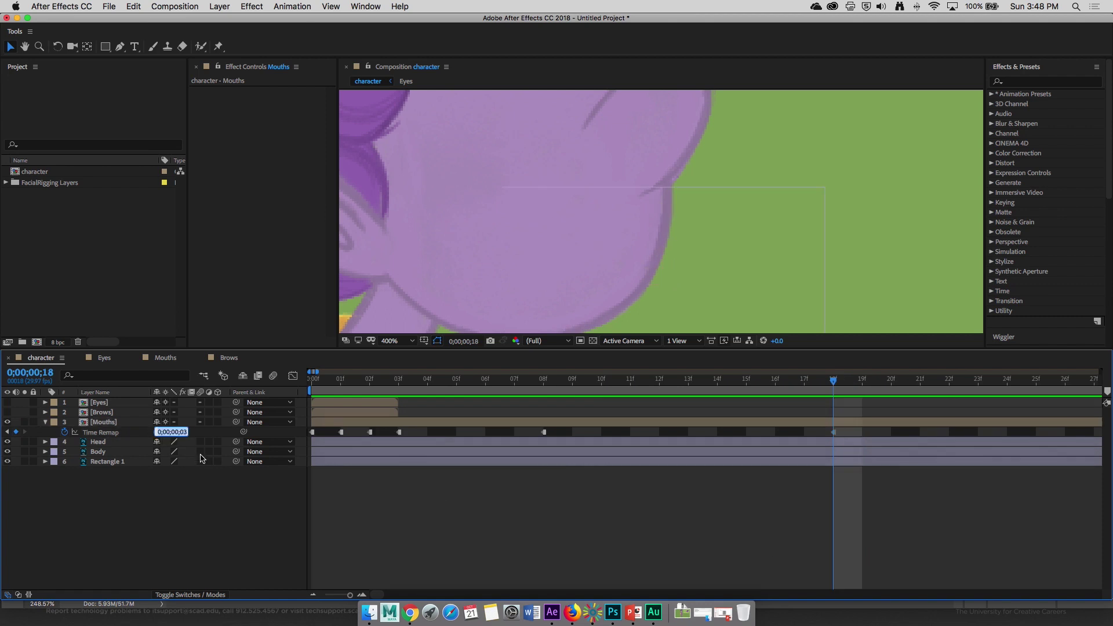
text(2)
key(Return)
Step: At frame 24, set the Mouths layer's Time Remap to 0;00;00;01
drag(818, 385, 1010, 389)
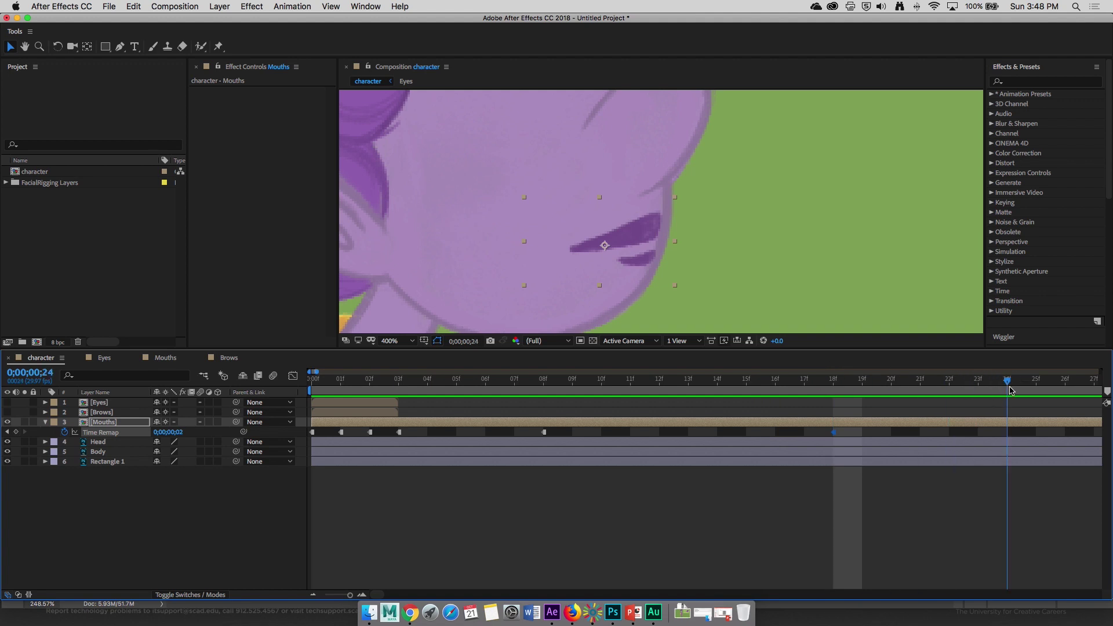
click(168, 432)
text(1)
key(Return)
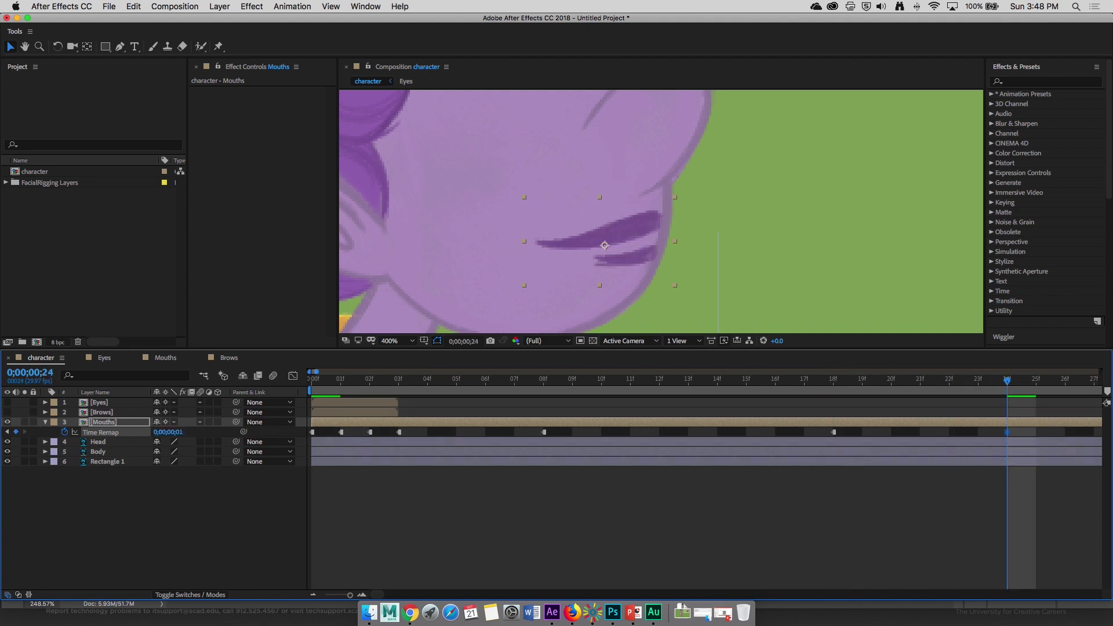
Step: Return to frame 3, make the Brows layer visible and enable time remapping on it
drag(998, 387, 399, 397)
click(100, 412)
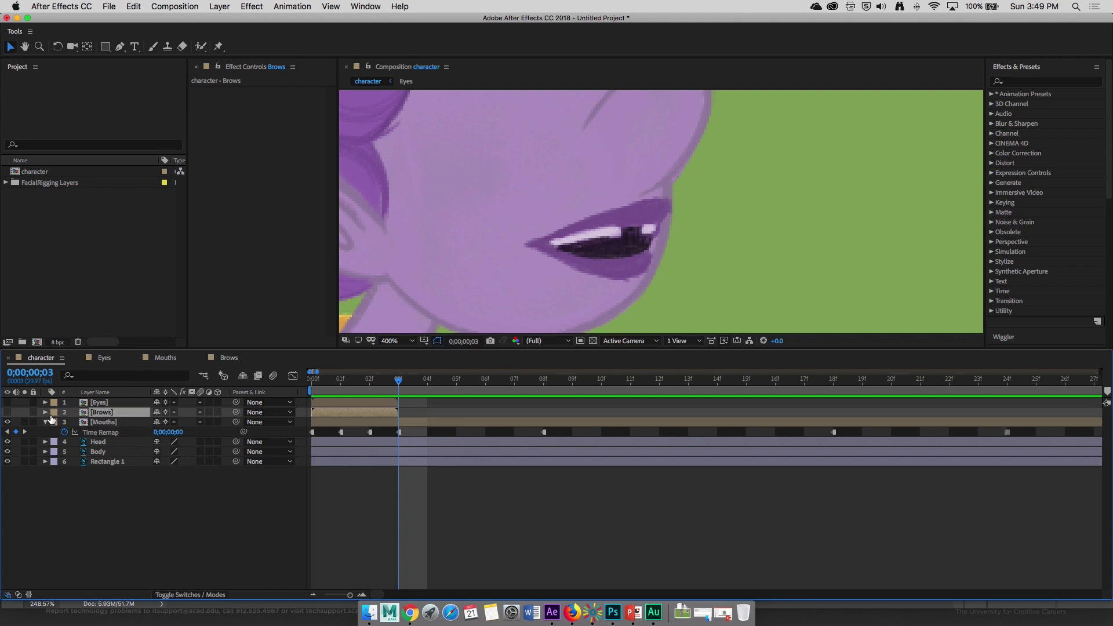
click(7, 412)
right_click(103, 413)
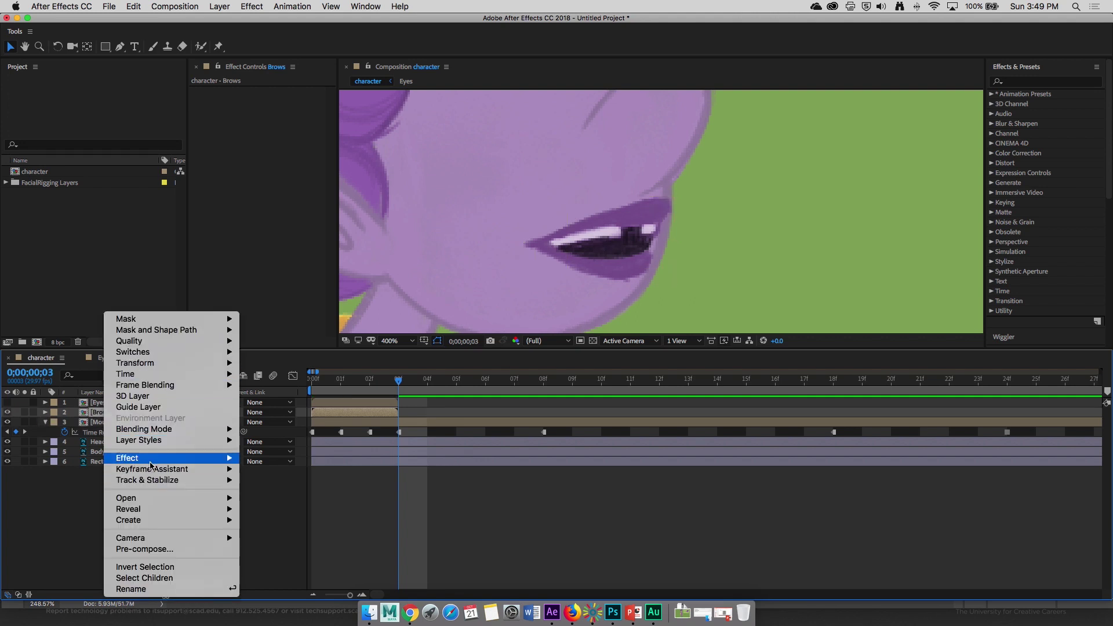
mouse_move(151, 374)
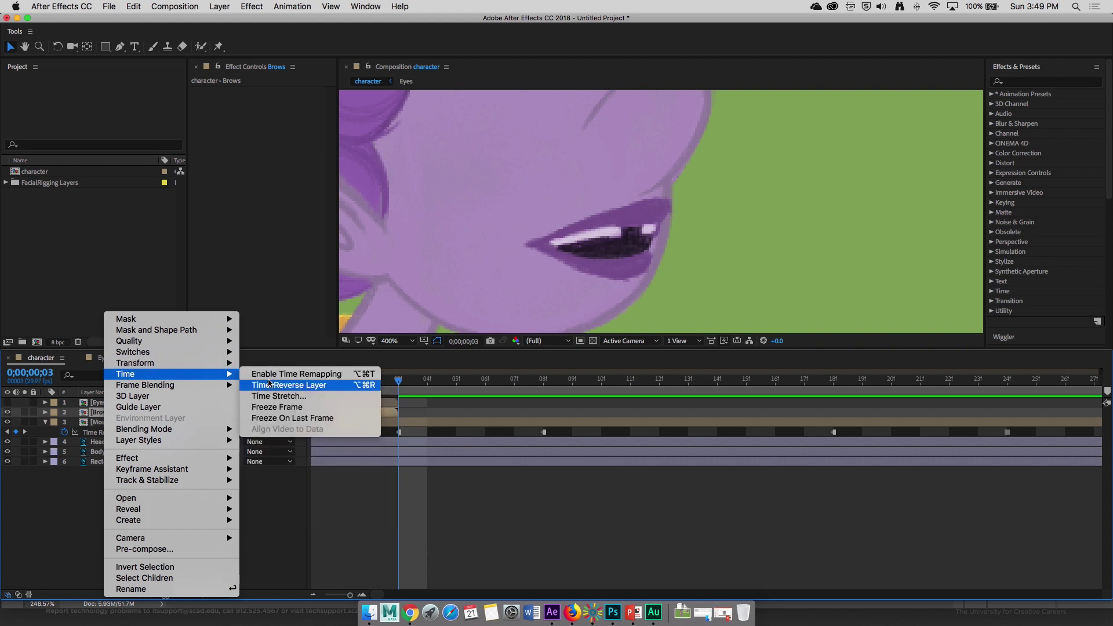
click(297, 374)
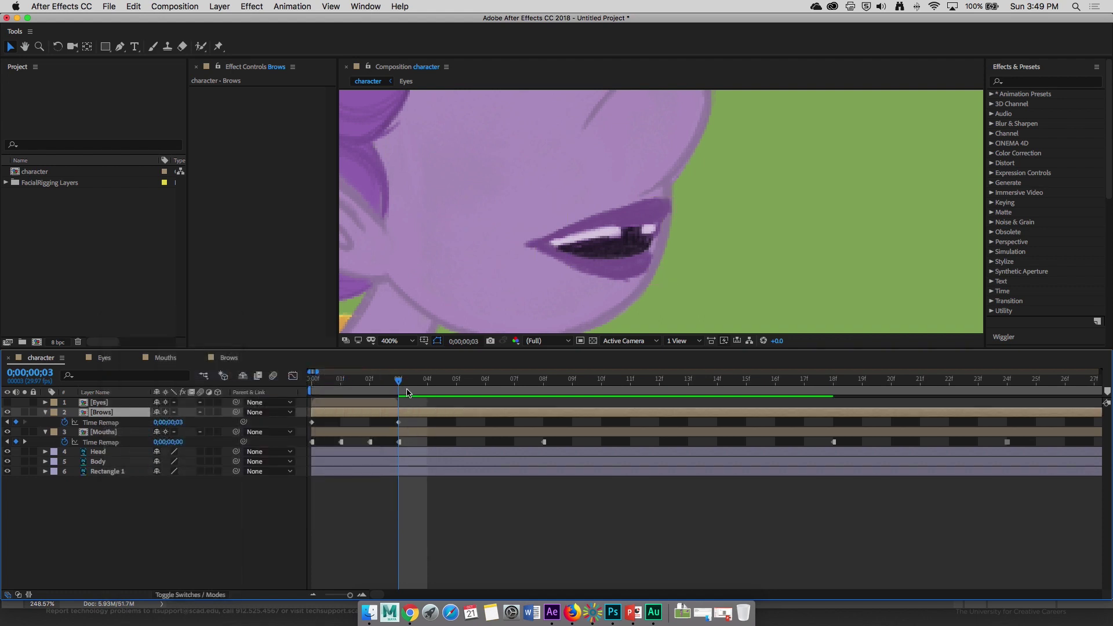
Step: Convert the Brows layer's Time Remap keyframes at frames 0 and 3 to hold keyframes
right_click(312, 423)
click(367, 514)
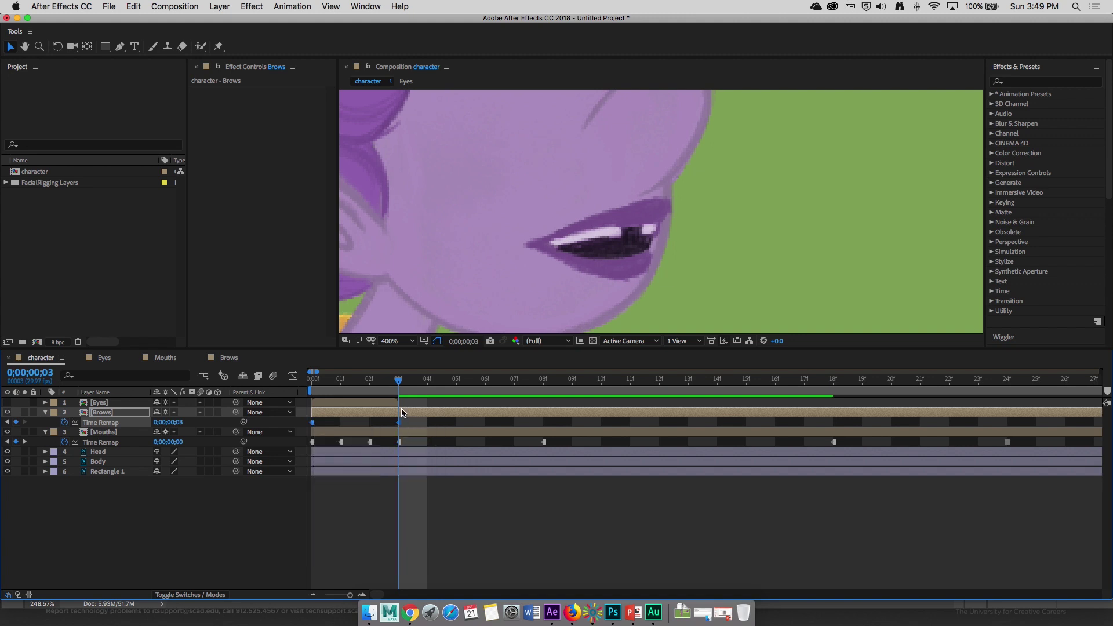
click(413, 514)
Step: At frame 3, set the Brows layer's Time Remap to 0;00;00;02
scroll(541, 186, down, 2)
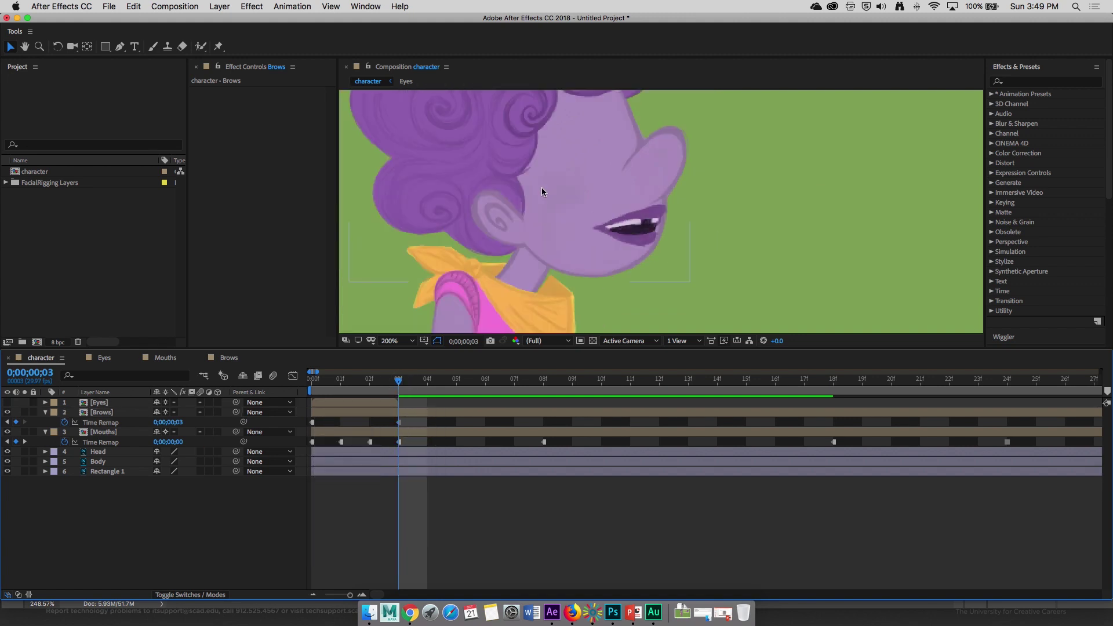
click(398, 422)
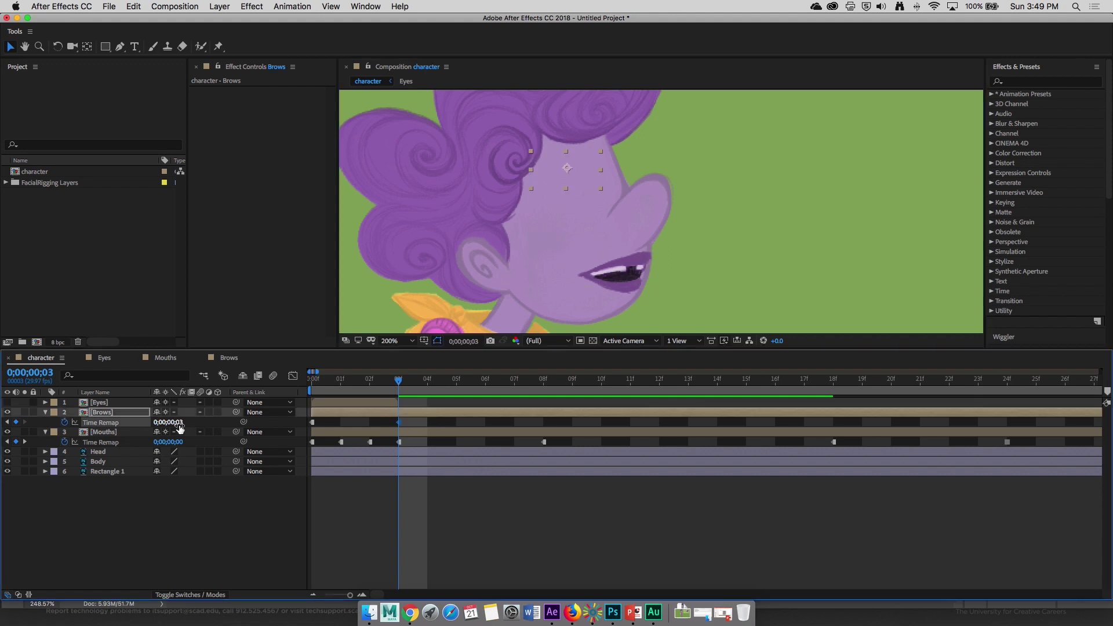
click(179, 425)
text(2)
key(Return)
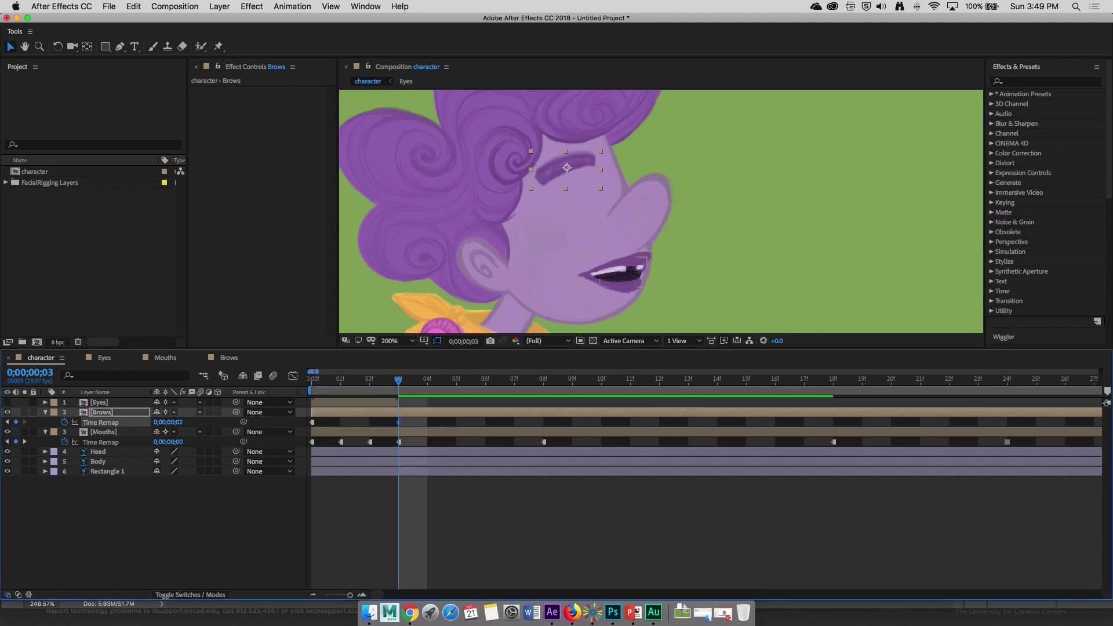
Step: At frame 11, set the Brows layer's Time Remap to 0;00;00;01
mouse_move(399, 389)
mouse_down()
mouse_move(318, 386)
mouse_move(630, 388)
mouse_up()
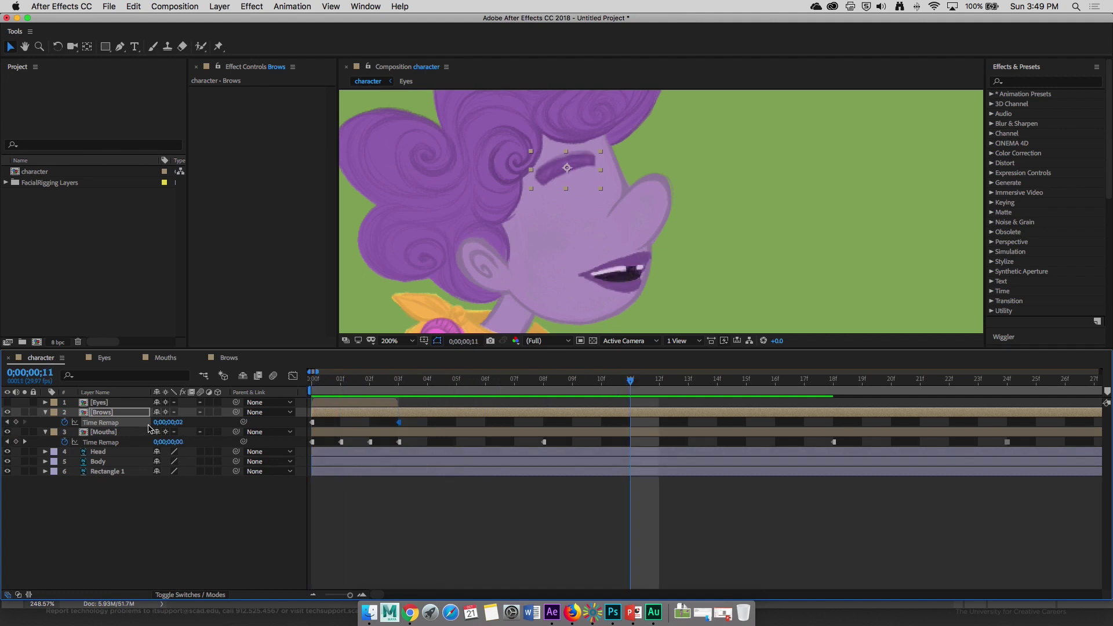
click(171, 423)
text(1)
key(Return)
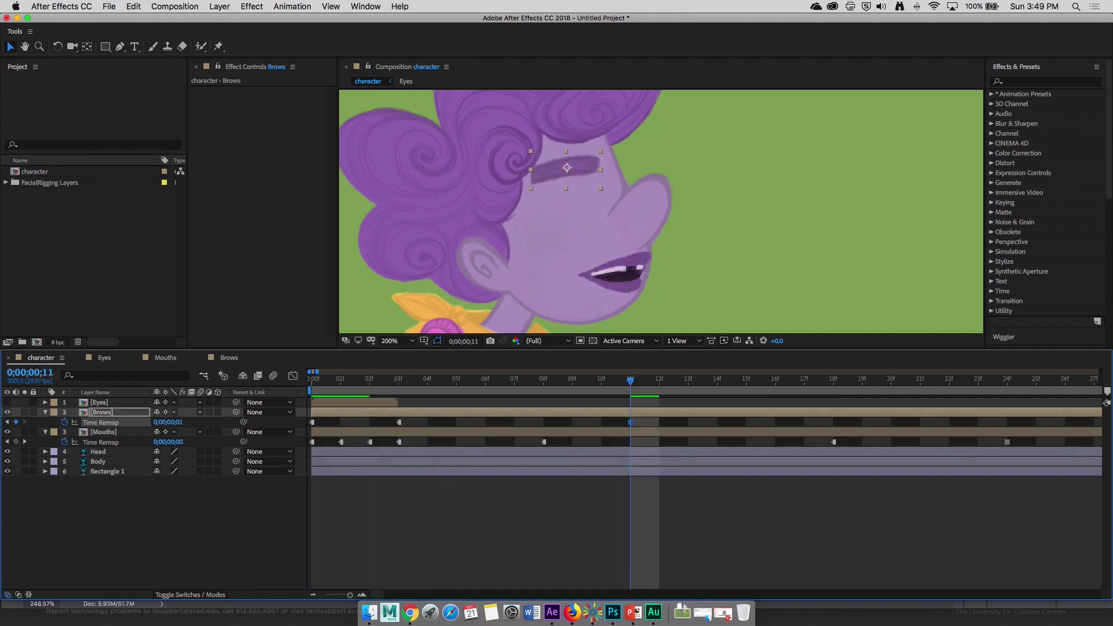
Step: Return to the first frame, make the Eyes layer visible and enable time remapping on it
mouse_move(628, 379)
mouse_down()
mouse_move(273, 387)
mouse_move(680, 409)
mouse_move(346, 404)
mouse_up()
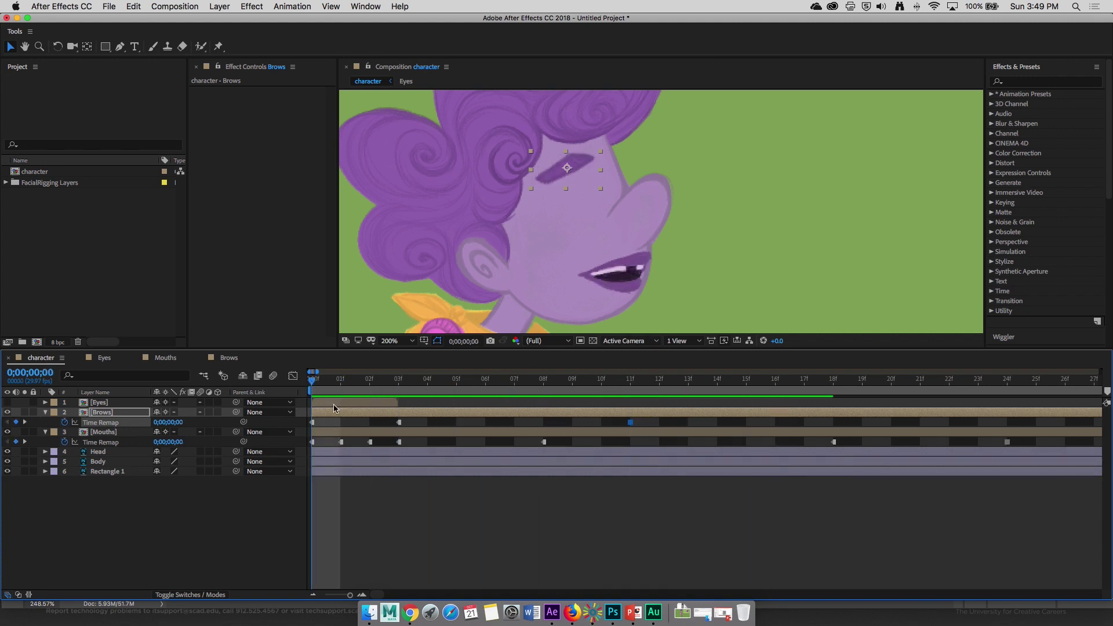
click(123, 404)
click(7, 402)
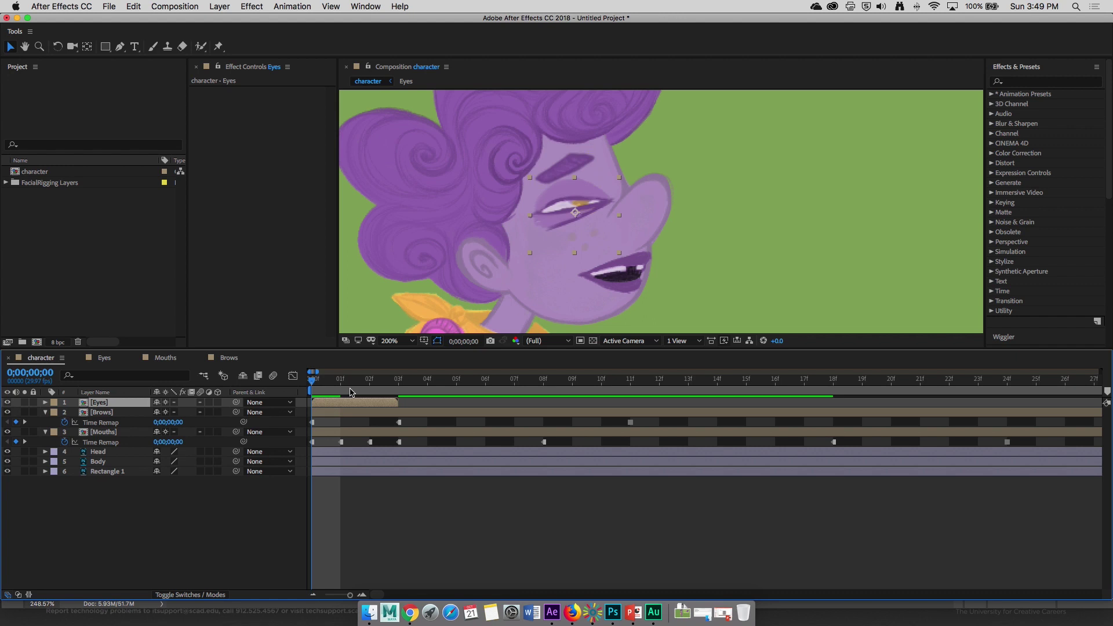
right_click(144, 405)
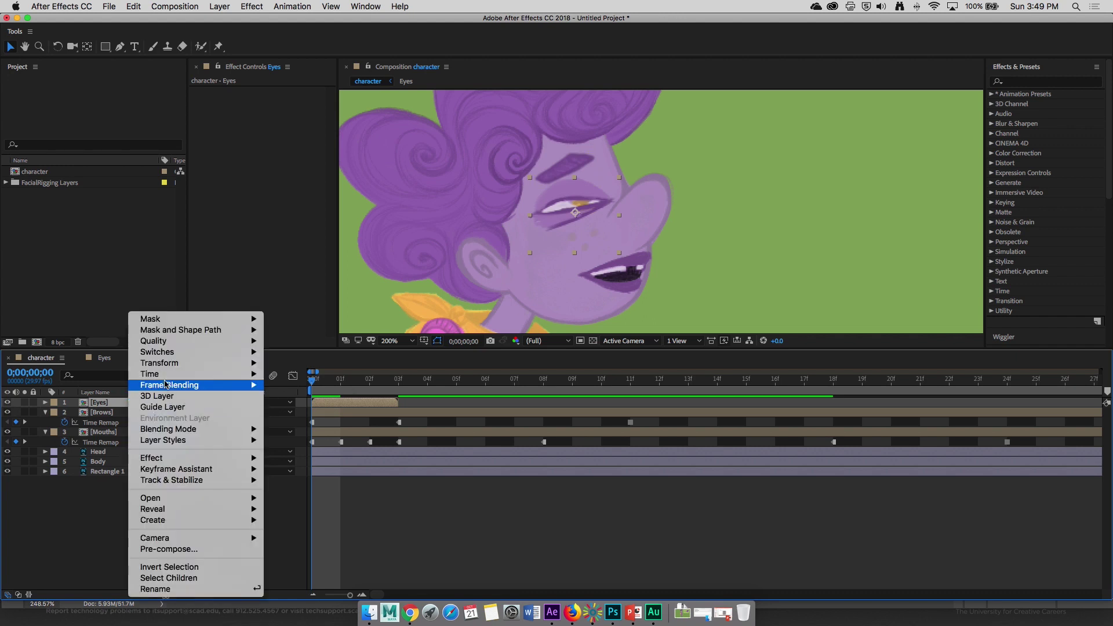
mouse_move(168, 373)
click(292, 377)
Step: Convert both of the Eyes layer's Time Remap keyframes to hold keyframes
drag(417, 414, 303, 419)
right_click(313, 415)
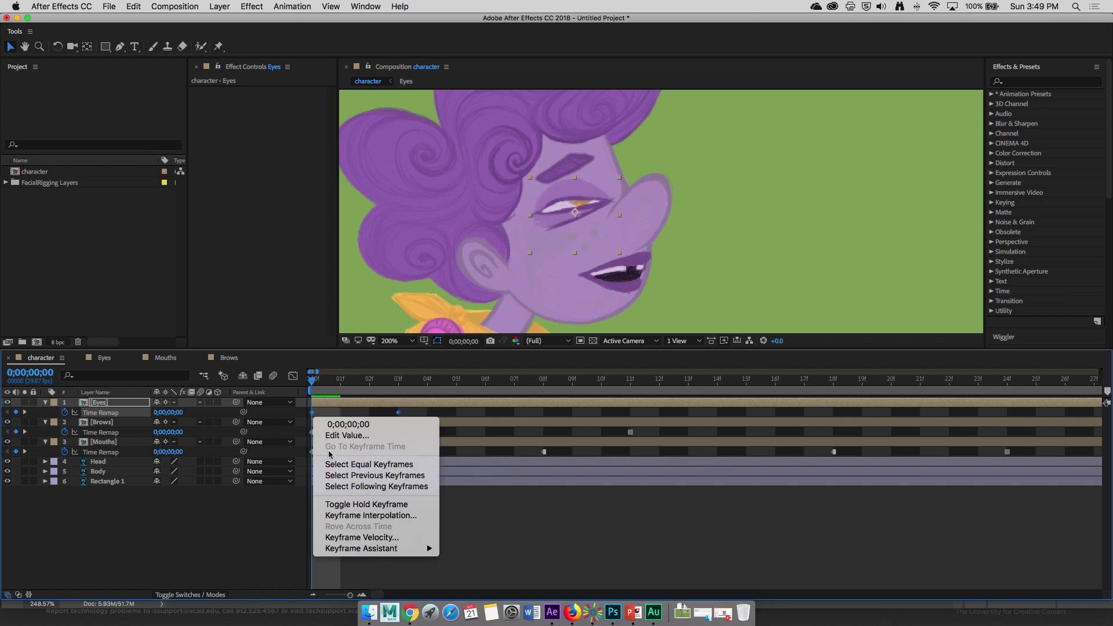
click(367, 504)
click(414, 416)
Step: At frame 10, set the Eyes layer's Time Remap to 0;00;00;02
drag(382, 382, 601, 387)
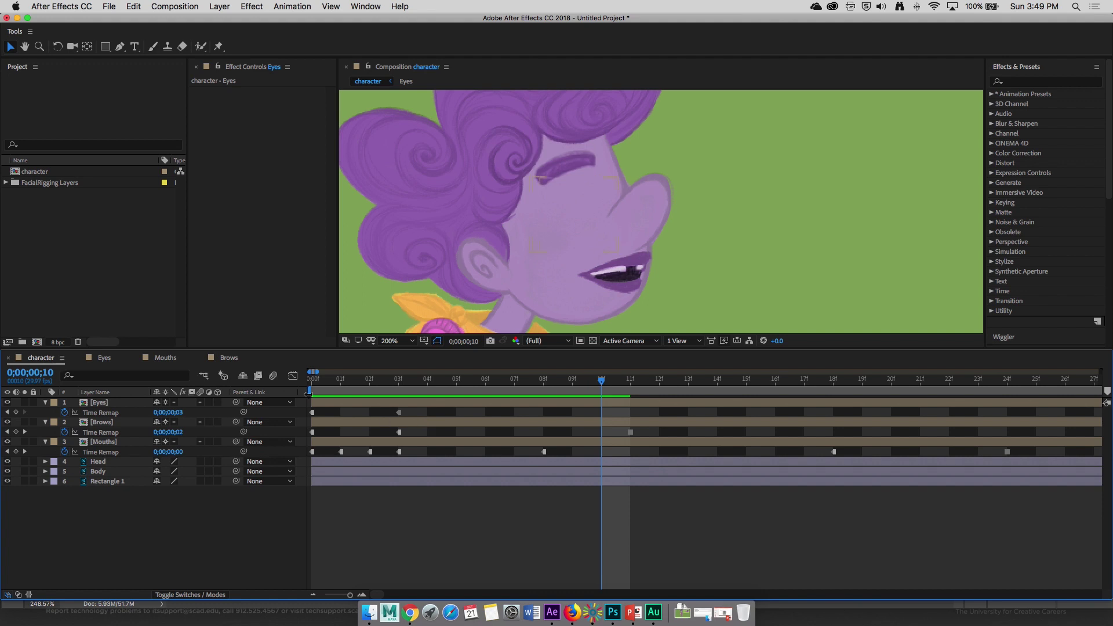
click(180, 415)
key(Return)
click(179, 414)
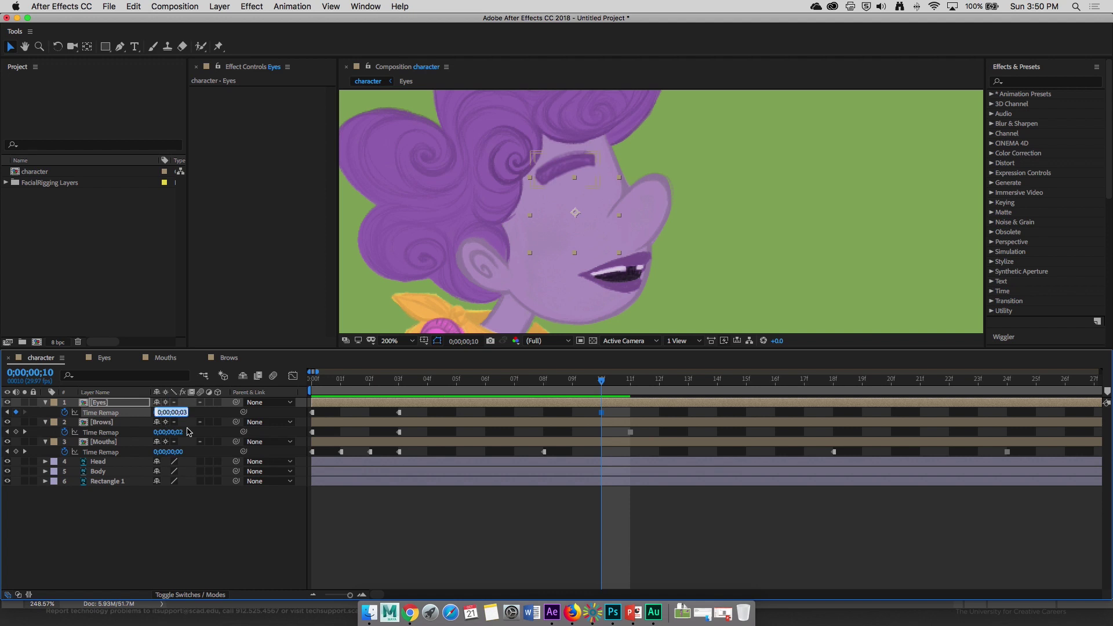
text(2)
key(Return)
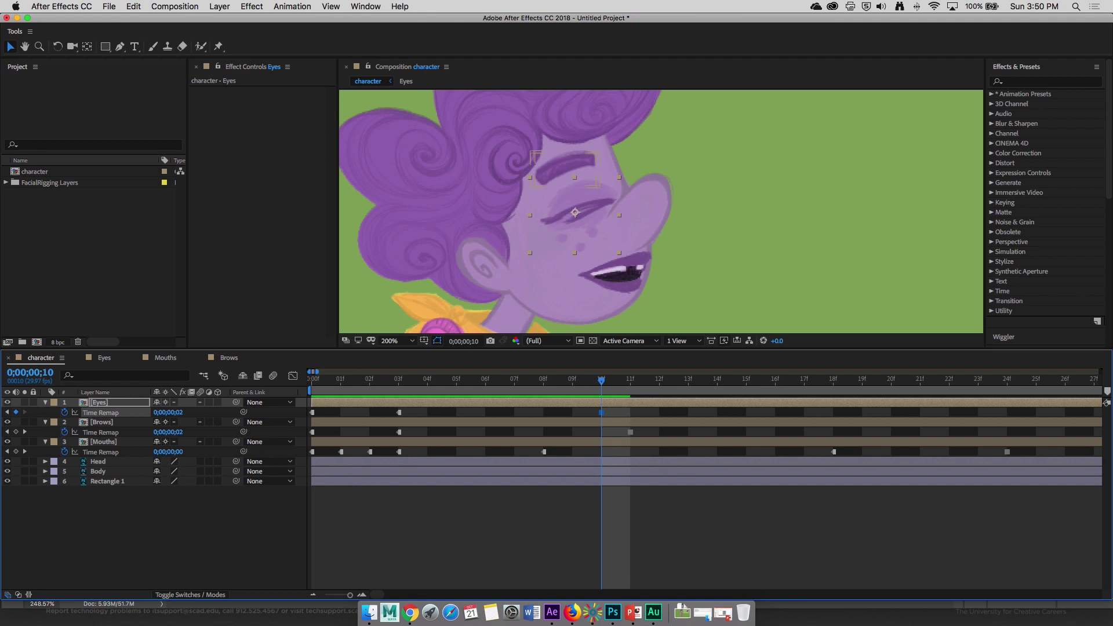
Step: At frame 3, set the Eyes layer's Time Remap to 0;00;00;02 and scrub through the opening frames
mouse_move(603, 388)
mouse_down()
mouse_move(350, 379)
mouse_move(464, 390)
mouse_move(405, 388)
mouse_up()
click(176, 414)
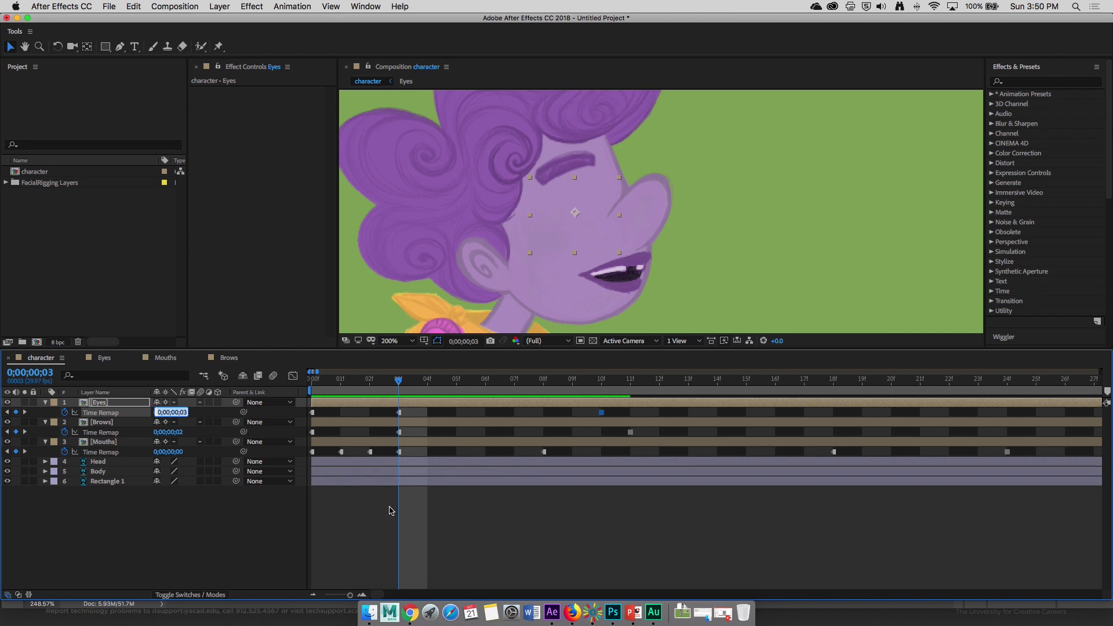
text(2)
key(Return)
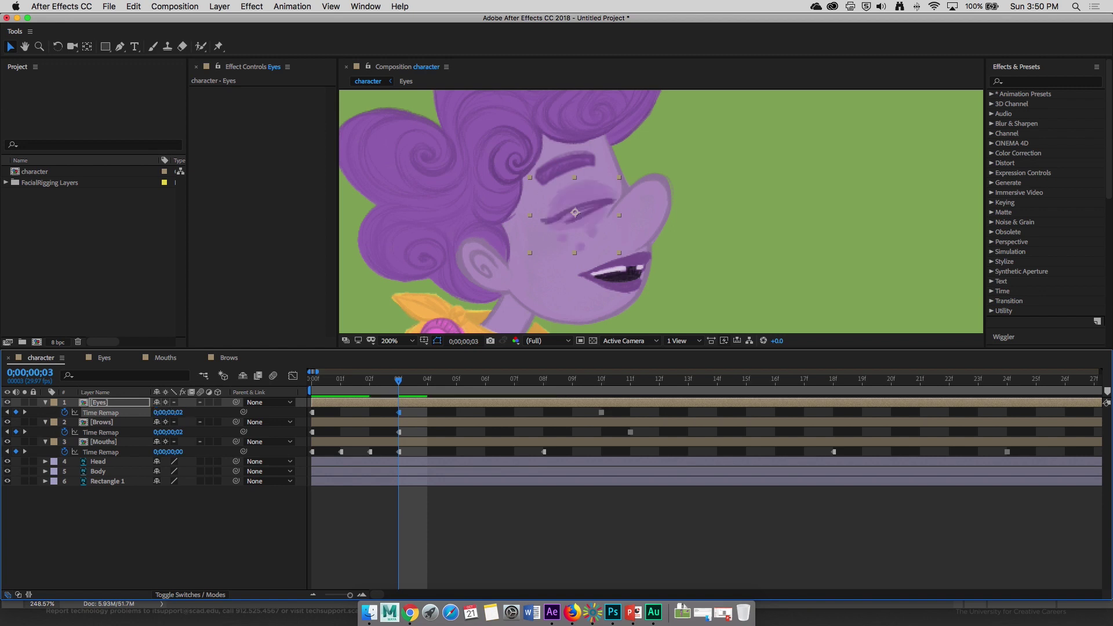
key(space)
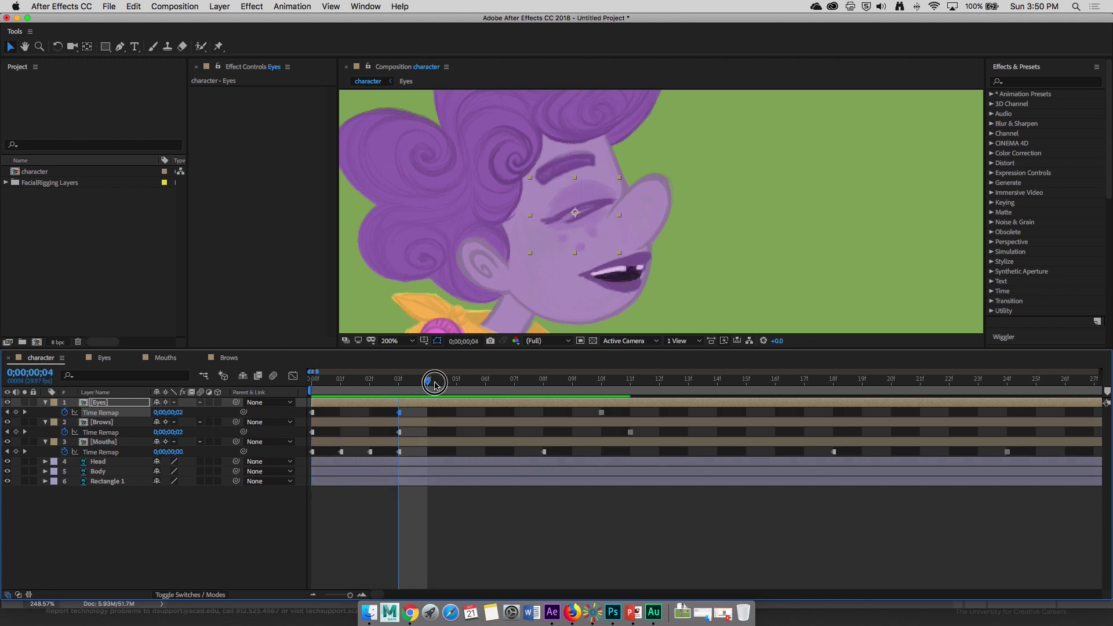
mouse_move(381, 384)
mouse_down()
mouse_move(725, 399)
mouse_move(318, 369)
mouse_move(400, 371)
mouse_move(342, 374)
mouse_up()
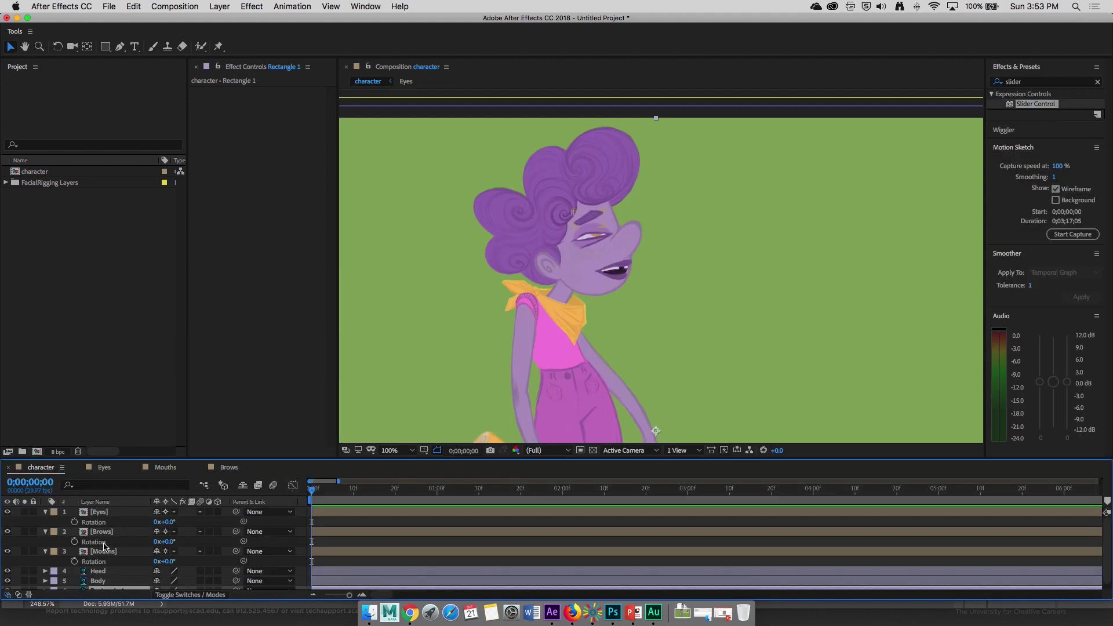
Step: Reveal the keyframed properties of the Eyes, Brows and Mouths layers together
click(104, 544)
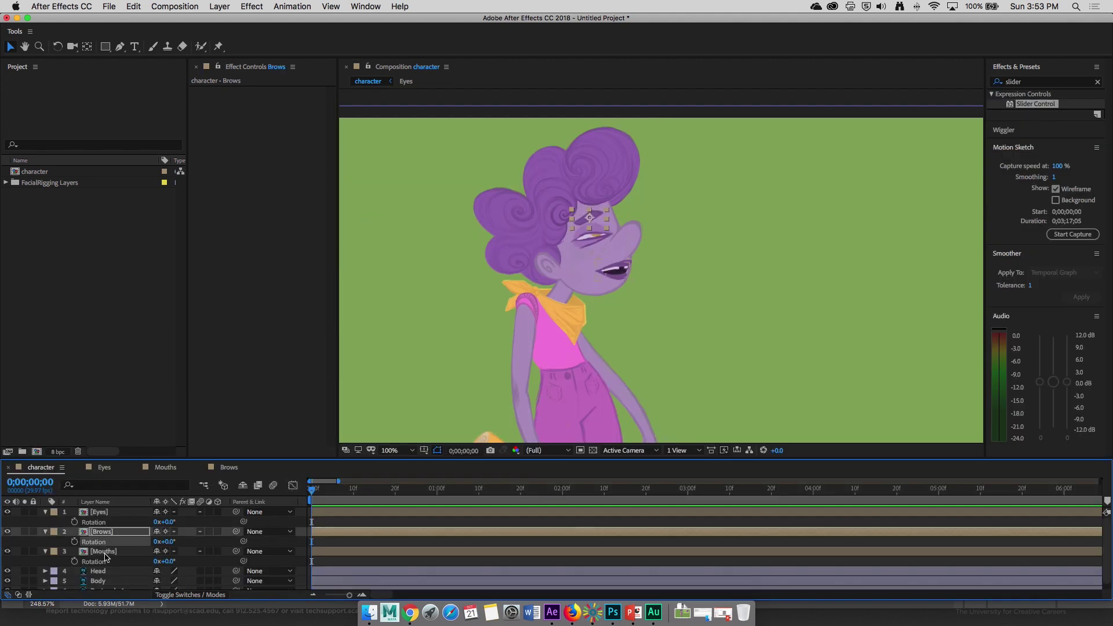
click(105, 514)
shift+click(106, 552)
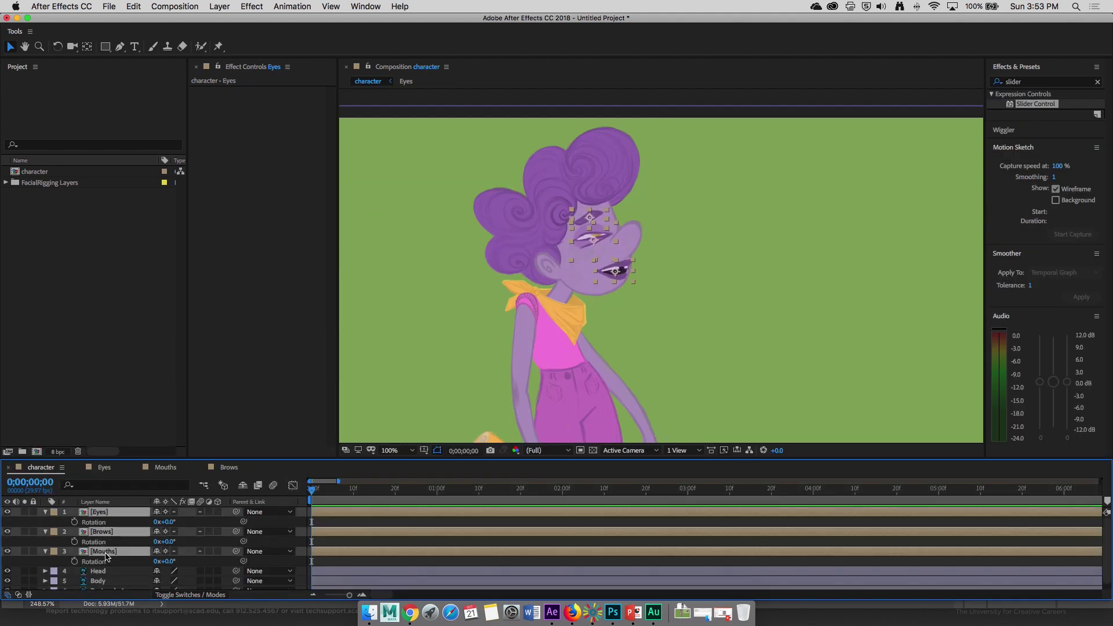
key(u)
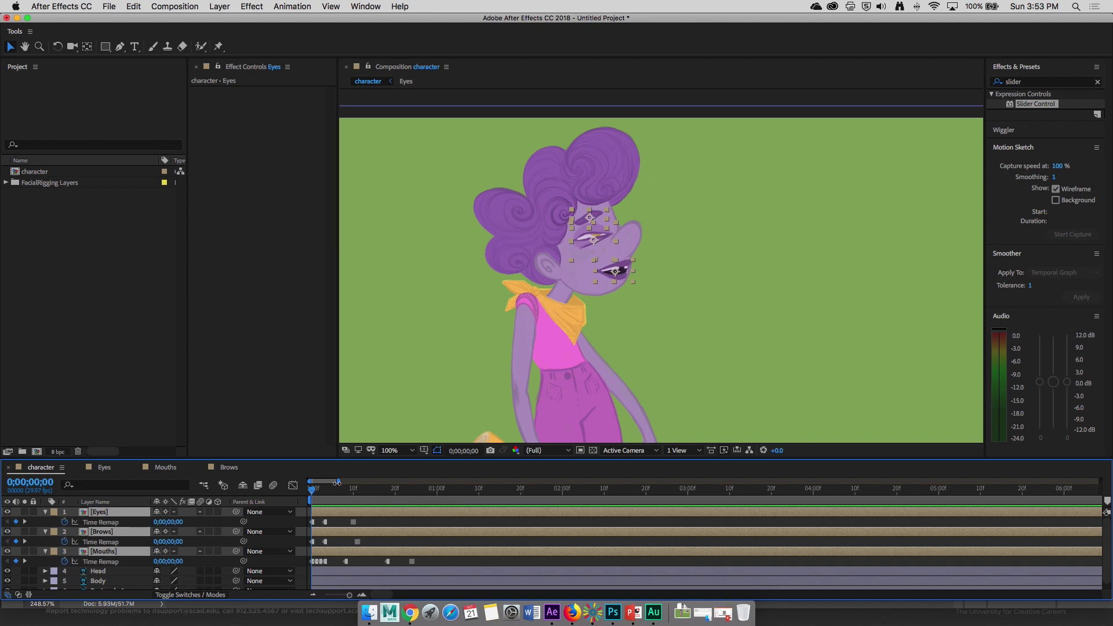
Step: Toggle Hold Keyframe on the Eyes keyframe at frame 10 and the Brows keyframe at frame 11
drag(315, 492, 367, 498)
scroll(351, 536, up, 5)
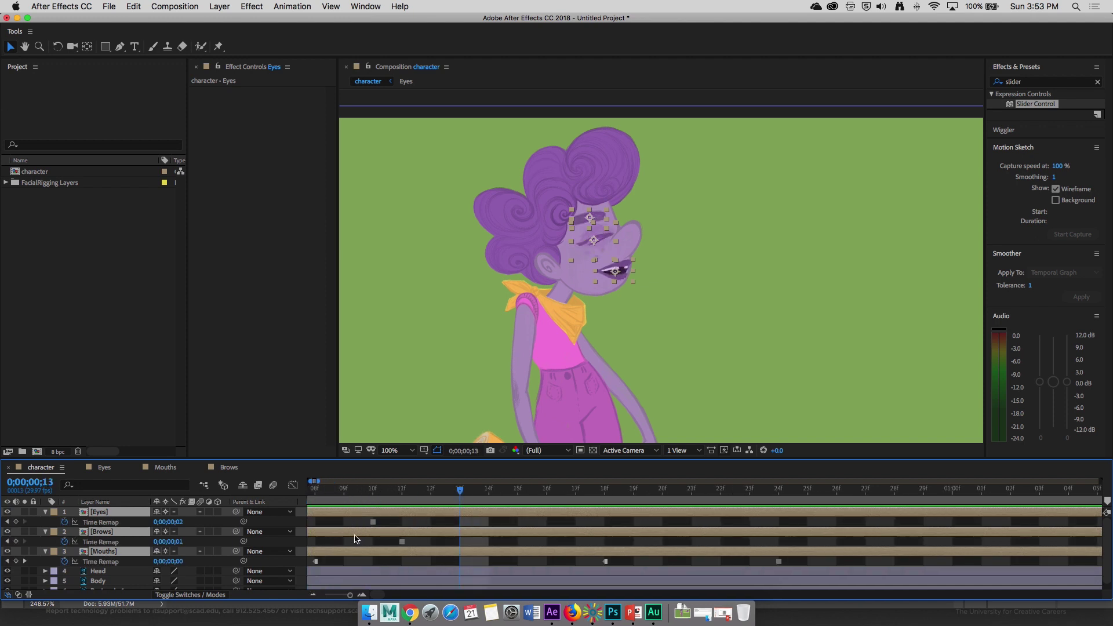
drag(456, 494, 370, 543)
right_click(374, 525)
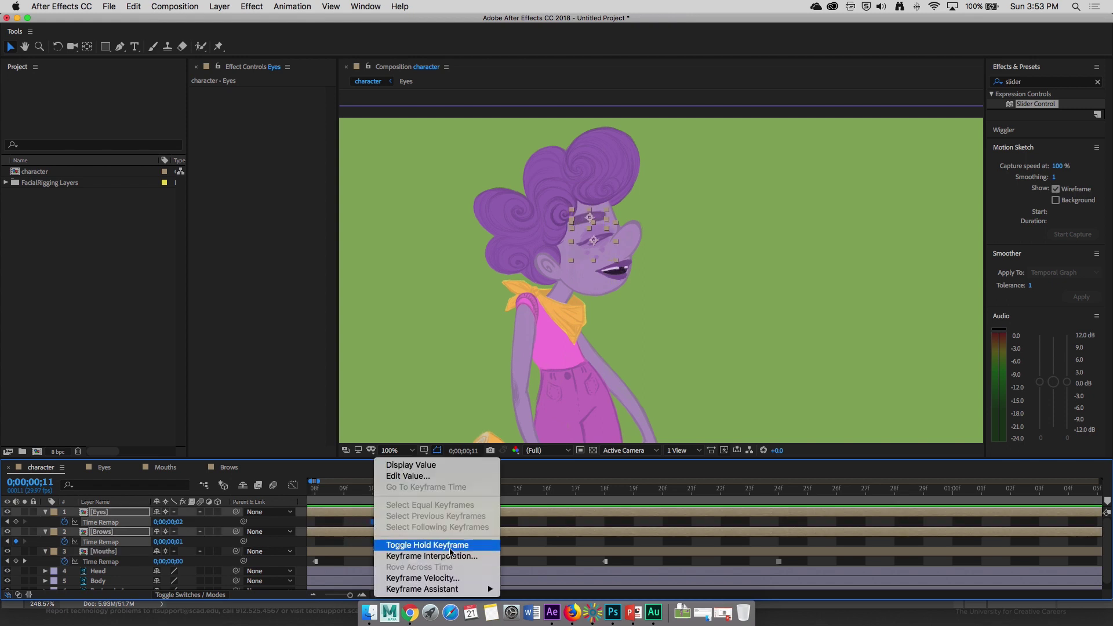
click(441, 545)
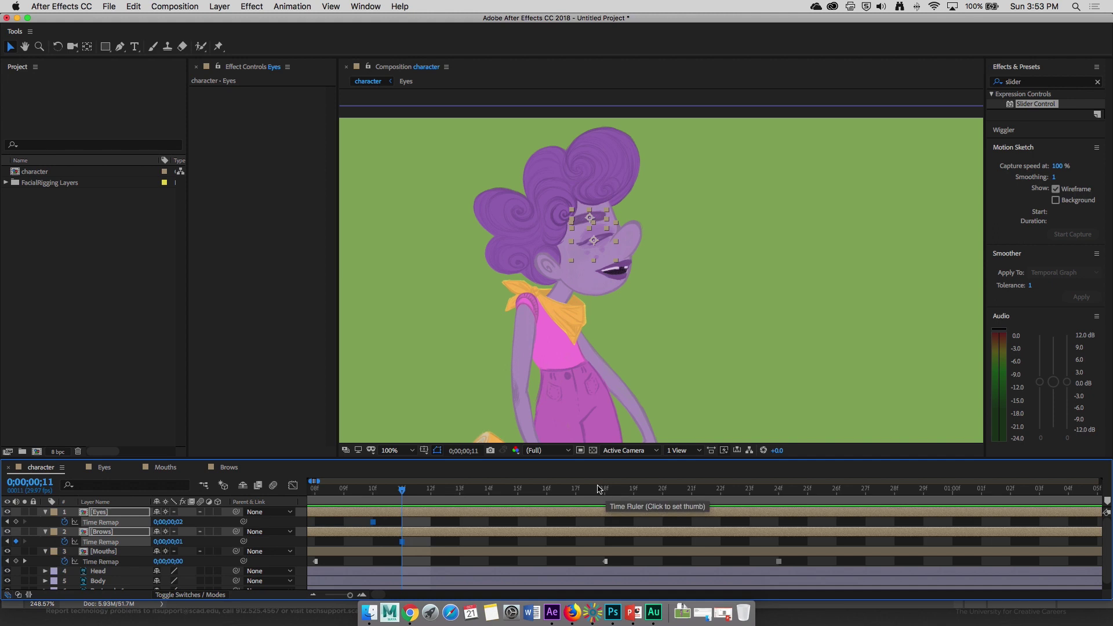
Step: Bring the whole character into view at 50% and preview the facial animation from frame 11
scroll(596, 346, down, 1)
key(space)
drag(583, 354, 568, 281)
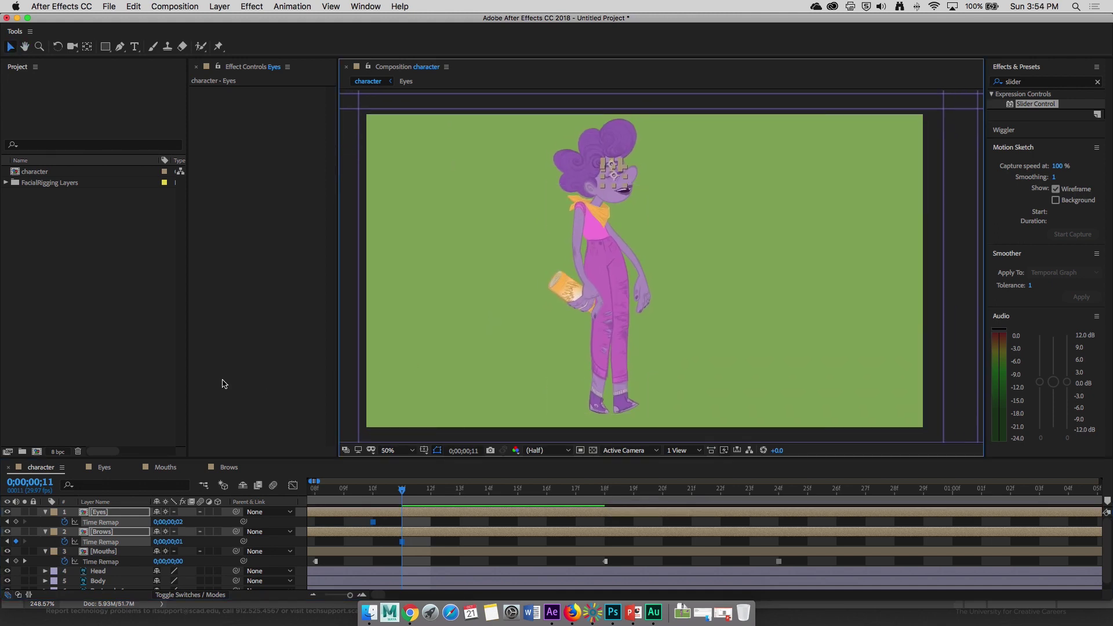